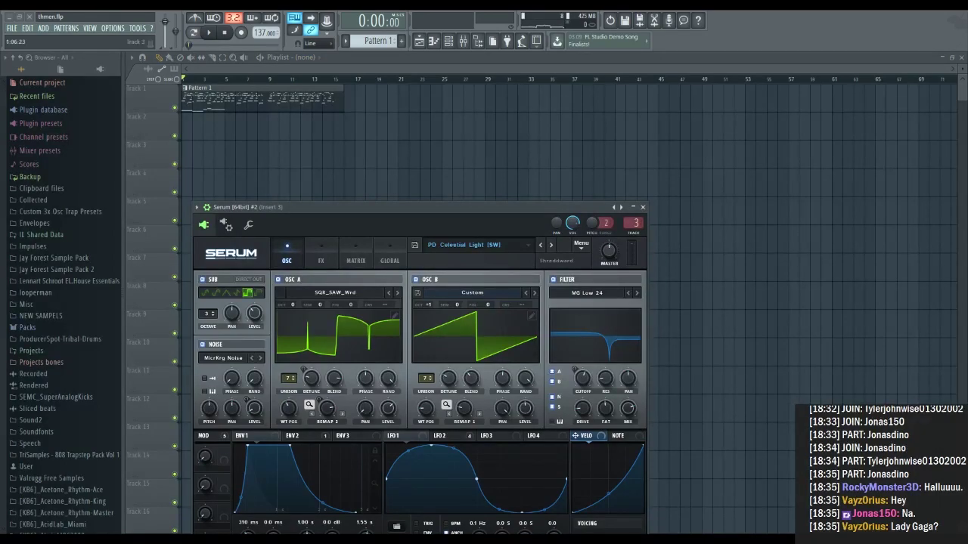
Open Pattern 1 in the piano roll and look through the Serum melody notes.
double_click(238, 103)
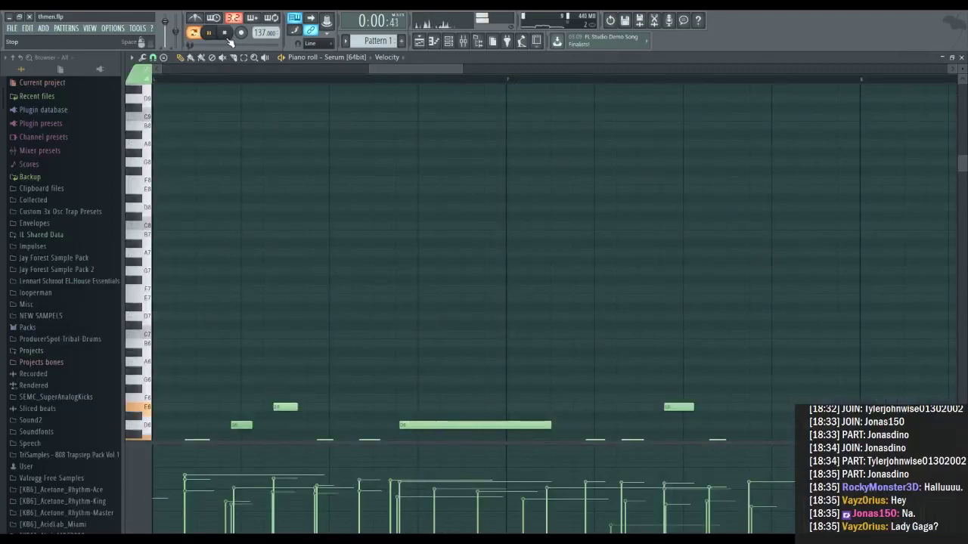
scroll(447, 222, down, 5)
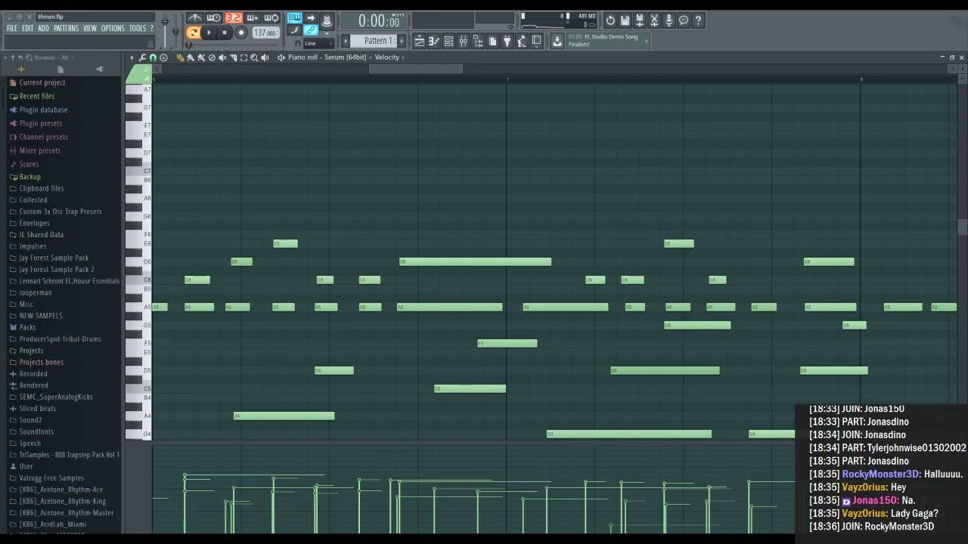
Open the drums project, close all its plugin windows and review the arrangement, placing the playhead at bar 5.
key(ctrl+n)
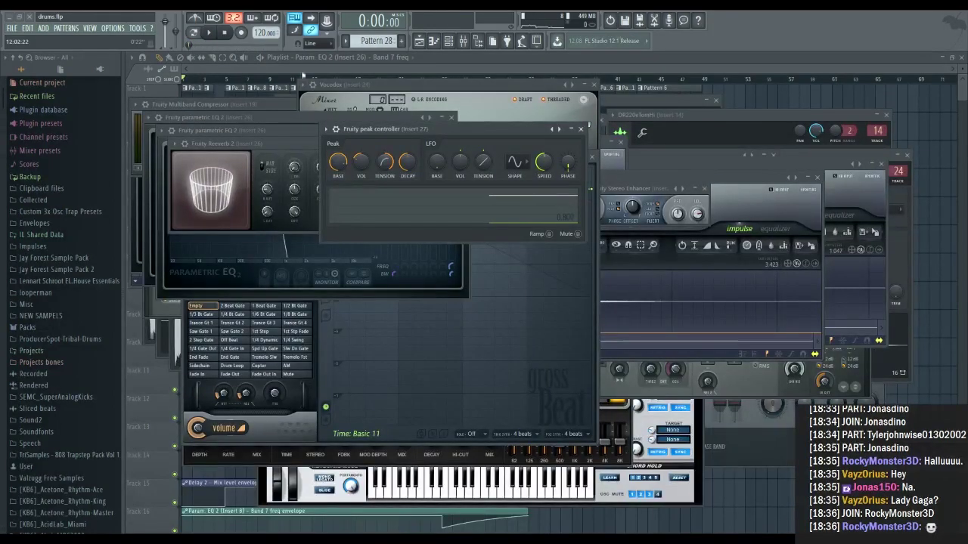
key(F12)
scroll(313, 86, down, 3)
click(210, 33)
click(224, 32)
scroll(242, 98, up, 3)
click(231, 79)
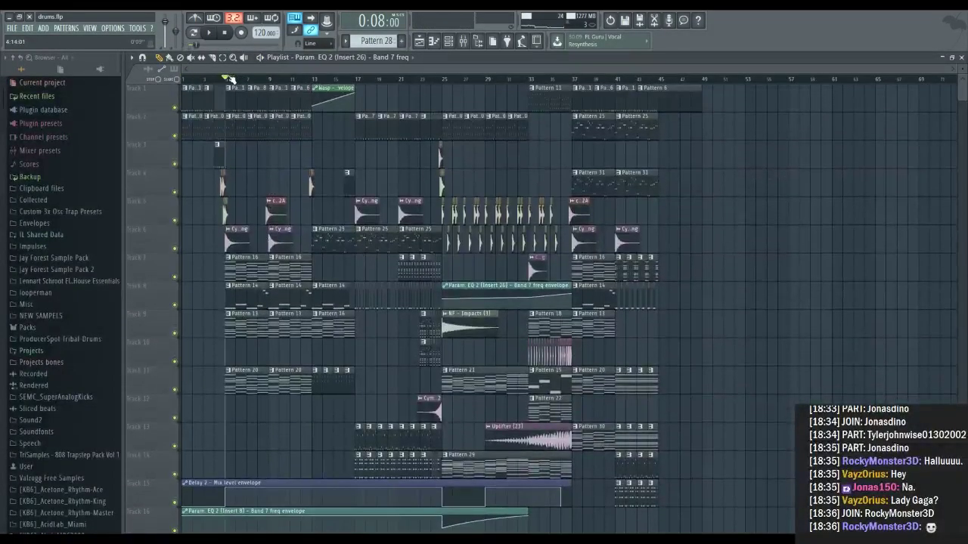
drag(954, 68, 820, 68)
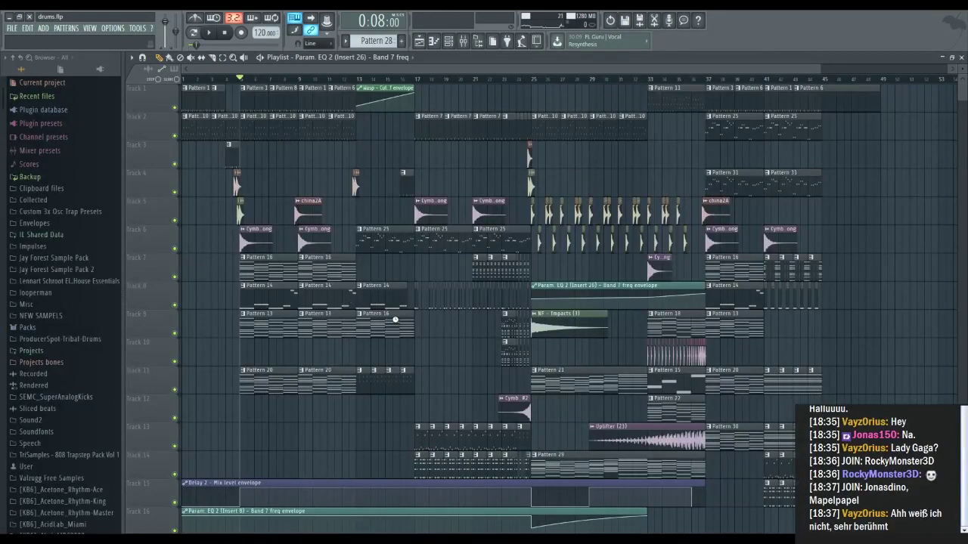
Move the haleluia clip to the start of Track 1 and set the project tempo to 124 BPM.
key(ctrl+n)
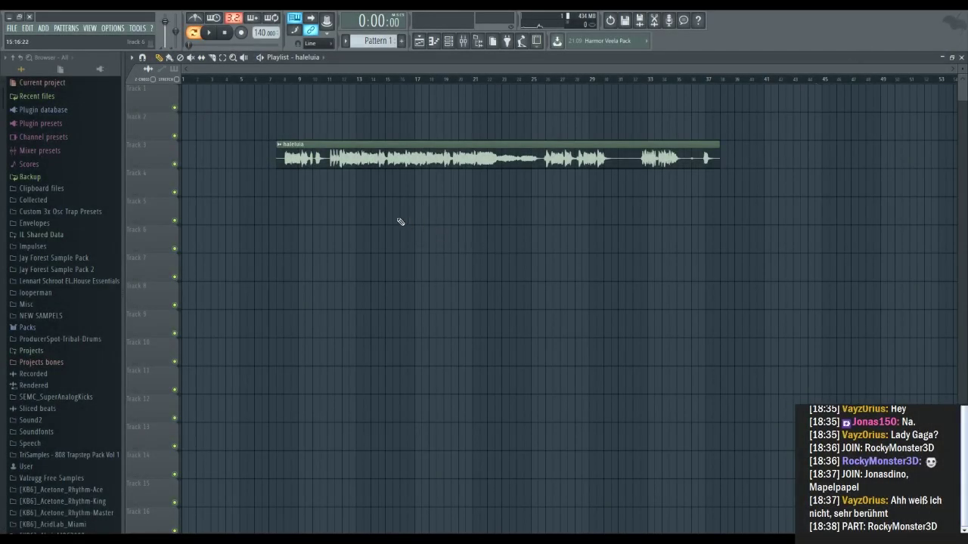
drag(291, 145, 186, 86)
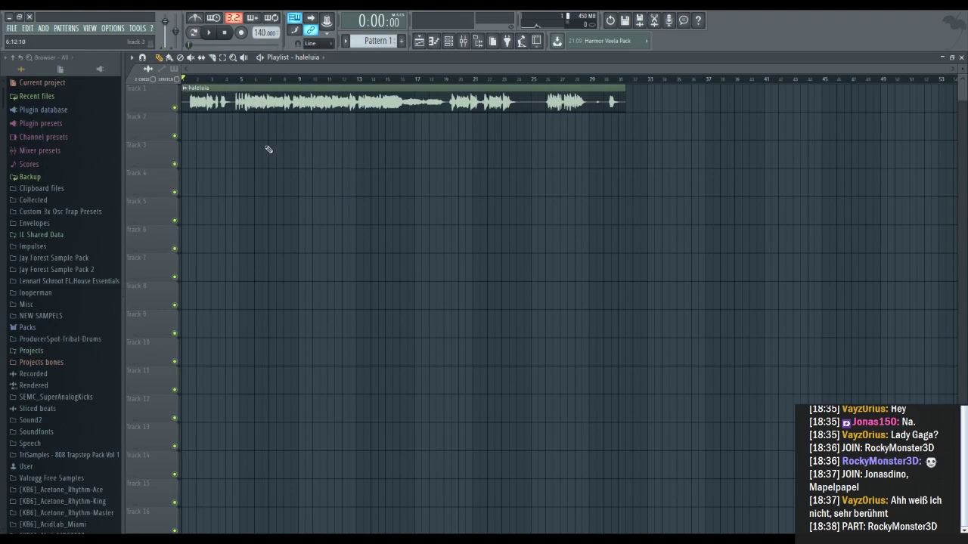
scroll(256, 84, up, 2)
click(269, 79)
scroll(265, 32, down, 8)
drag(262, 33, 261, 37)
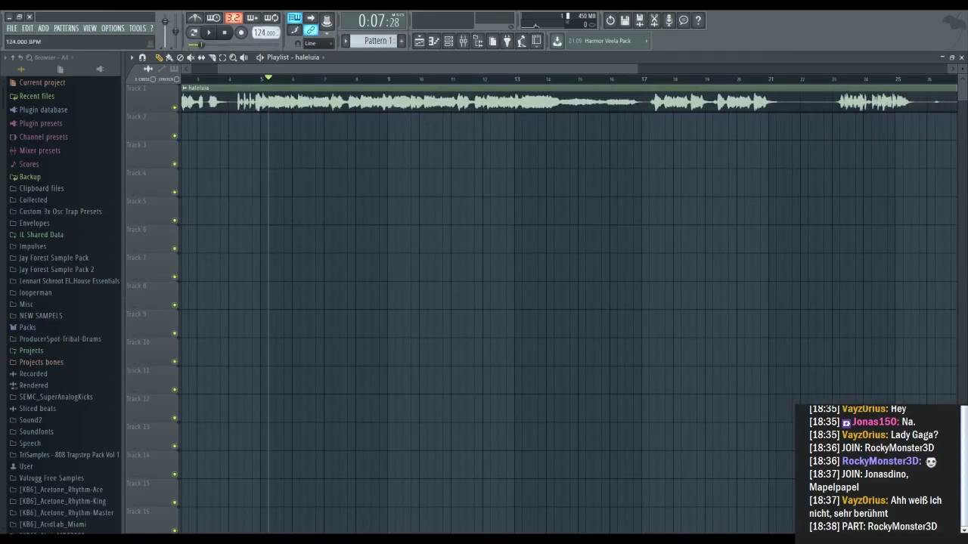
Shift the haleluia clip later on Track 1 so the sustained vocal entry lands on bar 9.
click(252, 79)
drag(253, 92, 387, 92)
click(381, 79)
scroll(391, 94, up, 5)
scroll(393, 120, up, 3)
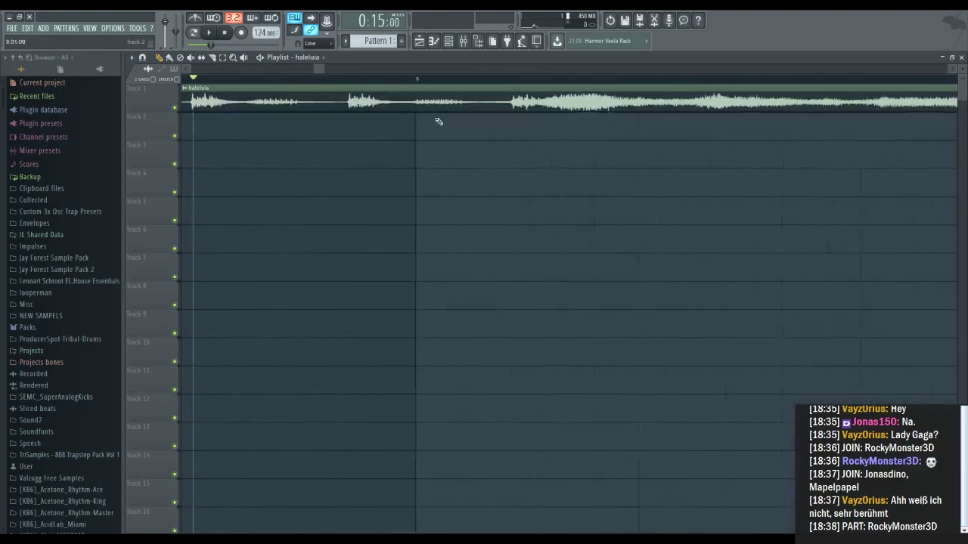
drag(399, 104, 394, 104)
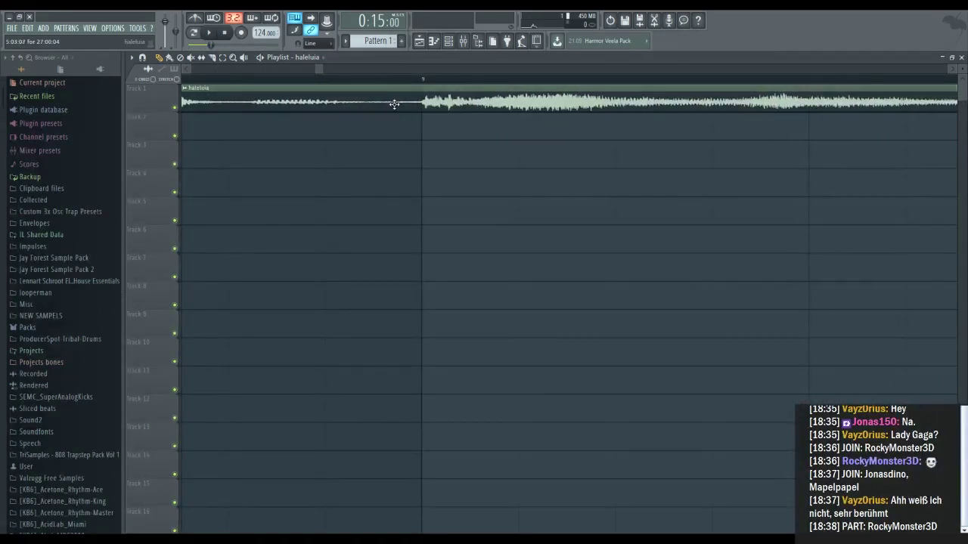
Play the haleluia clip from around bar 8 with the metronome on to check its timing.
scroll(333, 124, down, 4)
click(286, 79)
key(space)
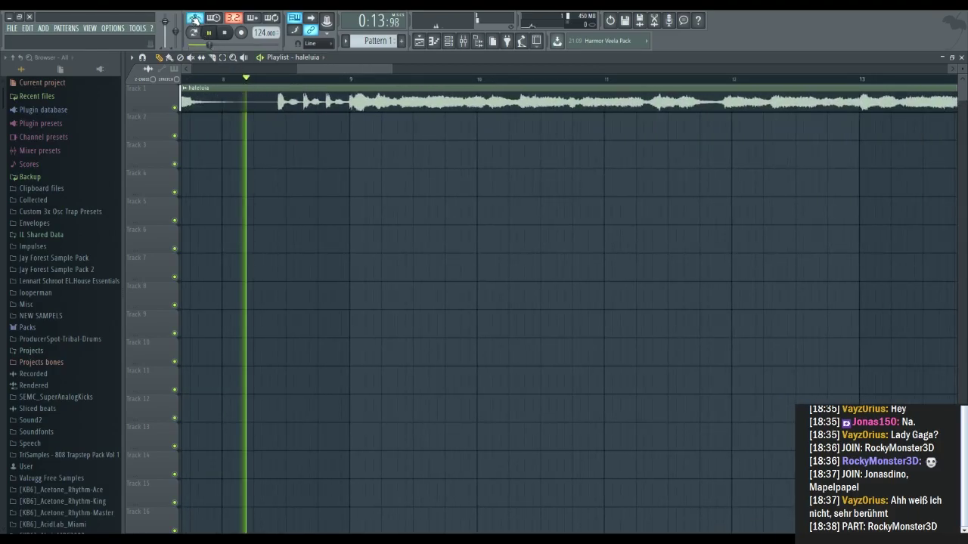
key(space)
click(393, 80)
key(space)
key(space)
Nudge the haleluia clip so the vocal accent lines up with the start of bar 10.
drag(396, 87, 469, 79)
scroll(487, 105, up, 6)
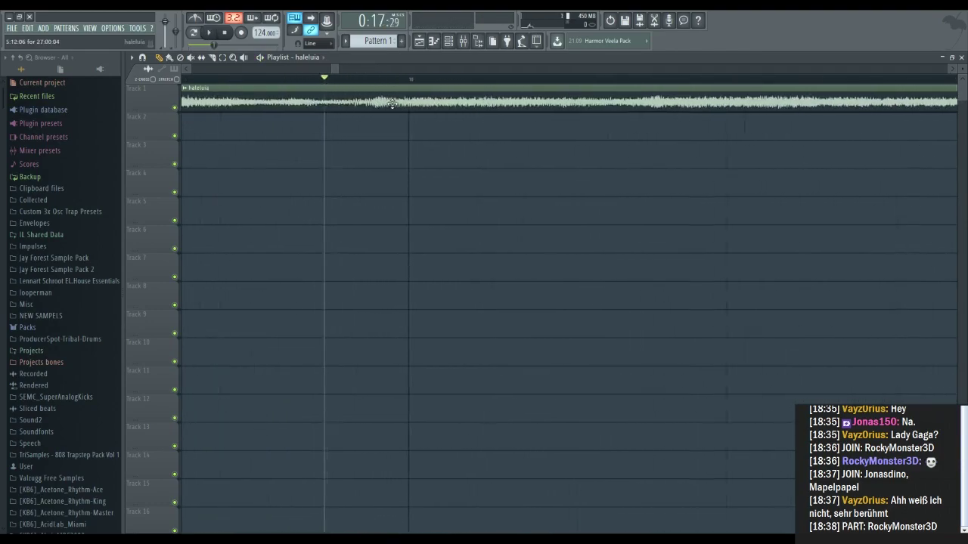
drag(279, 79, 182, 79)
key(space)
key(space)
key(space)
drag(399, 104, 446, 104)
key(space)
key(space)
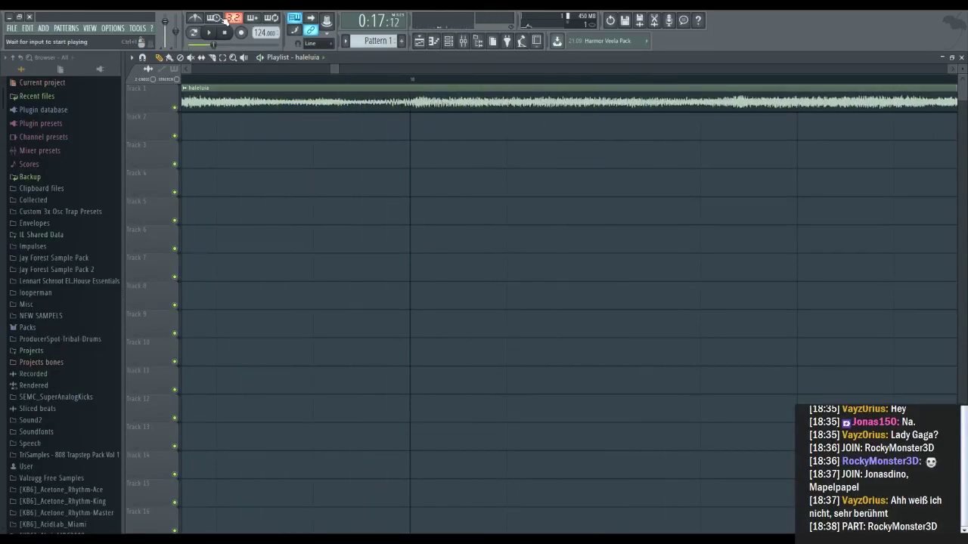
Play the haleluia clip from bar 10 against the metronome to check the alignment.
key(space)
click(415, 80)
key(space)
scroll(407, 96, down, 3)
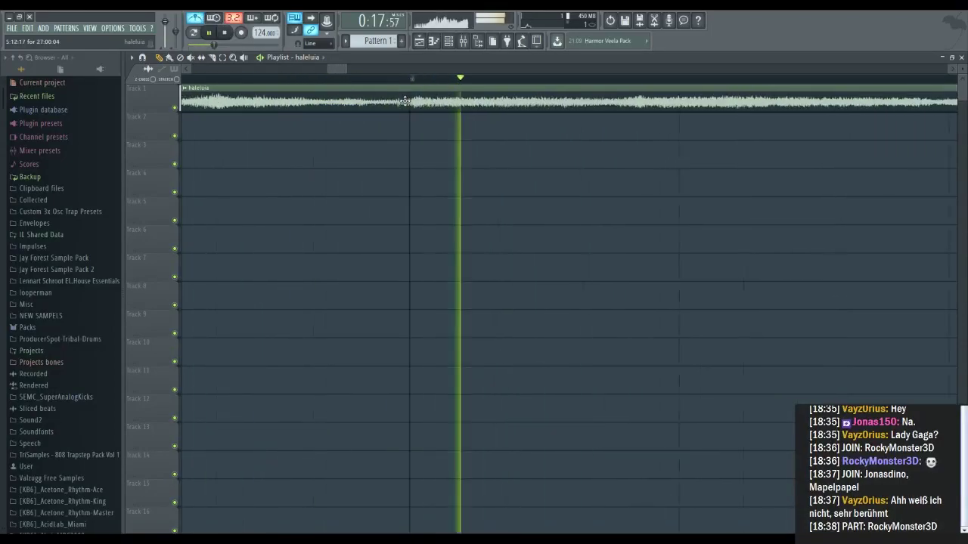
click(258, 80)
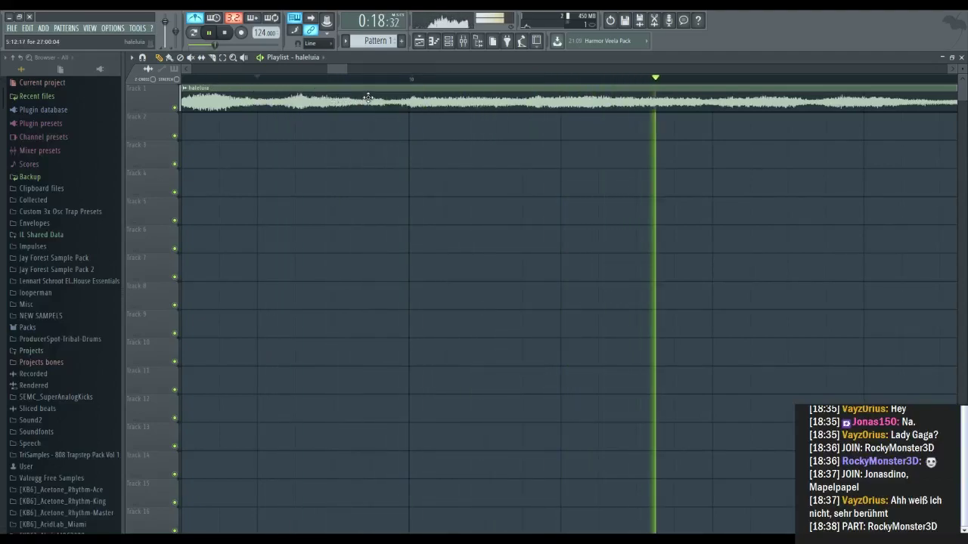
key(space)
Try a tempo of 123 BPM and compare the haleluia clip's accents with the bar lines.
scroll(607, 104, up, 4)
scroll(346, 95, down, 3)
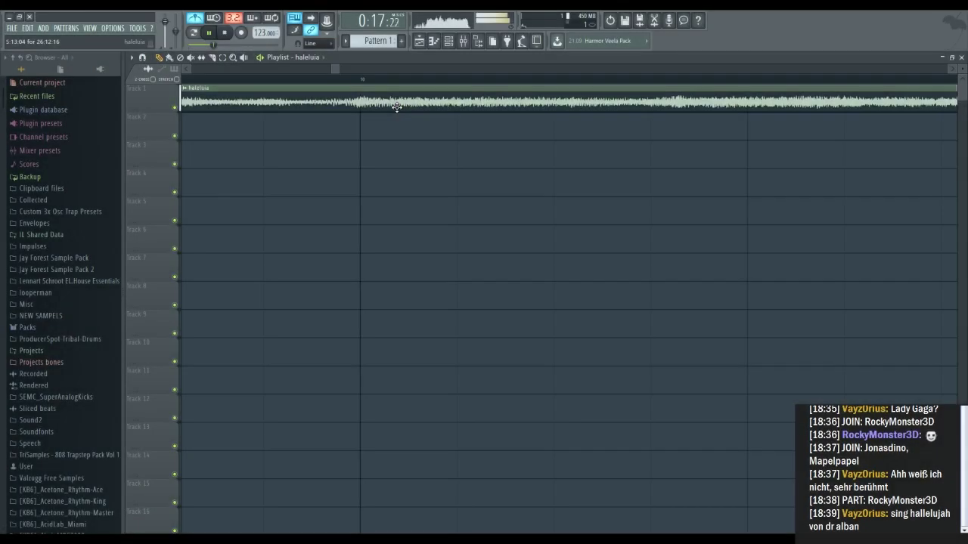
key(space)
scroll(408, 121, up, 3)
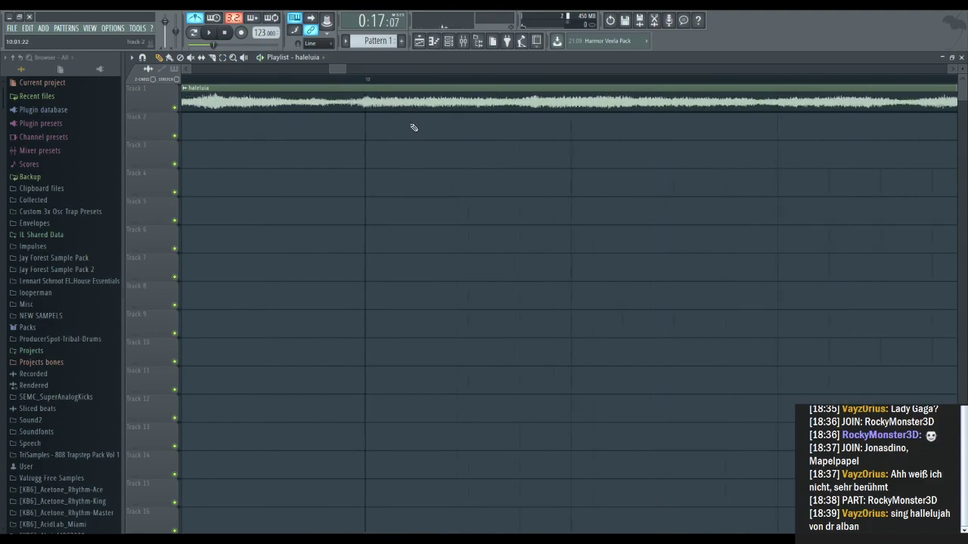
scroll(412, 139, down, 3)
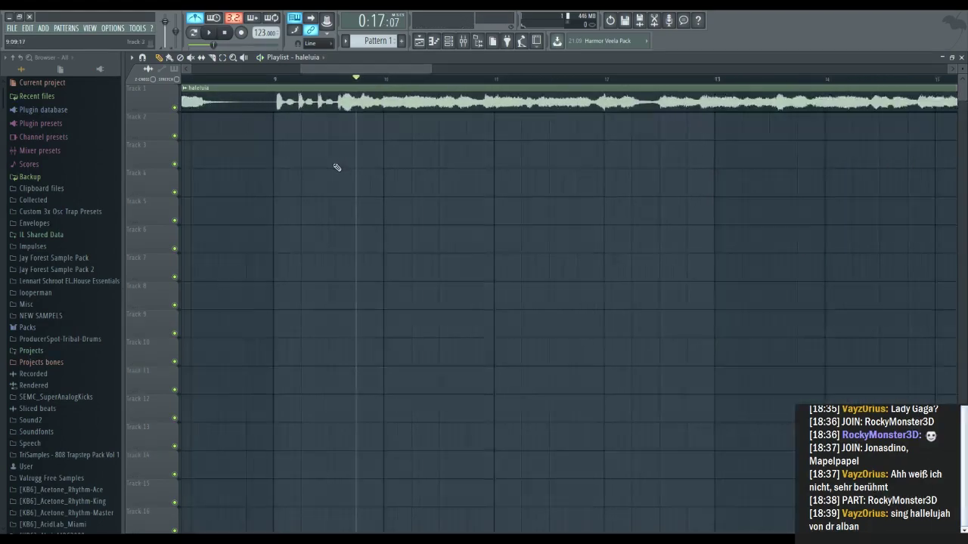
scroll(274, 173, up, 3)
click(285, 81)
click(272, 78)
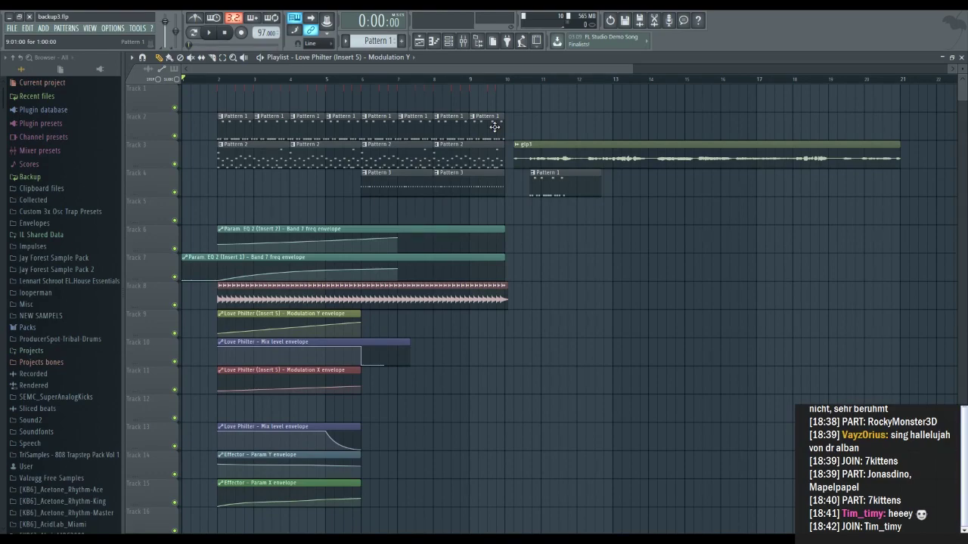
Play the backup3 arrangement from bar 2 and move the playhead to bar 6.
click(217, 79)
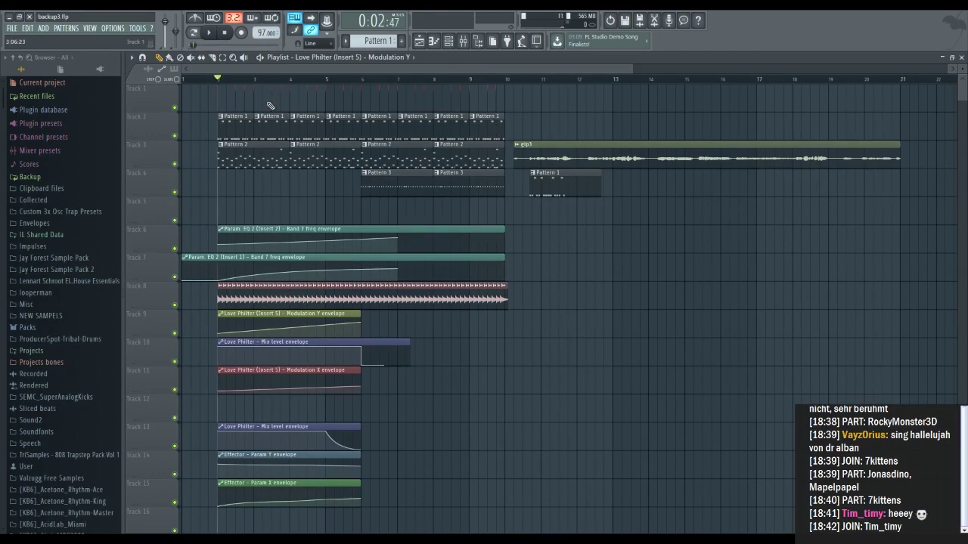
key(space)
key(space)
click(363, 80)
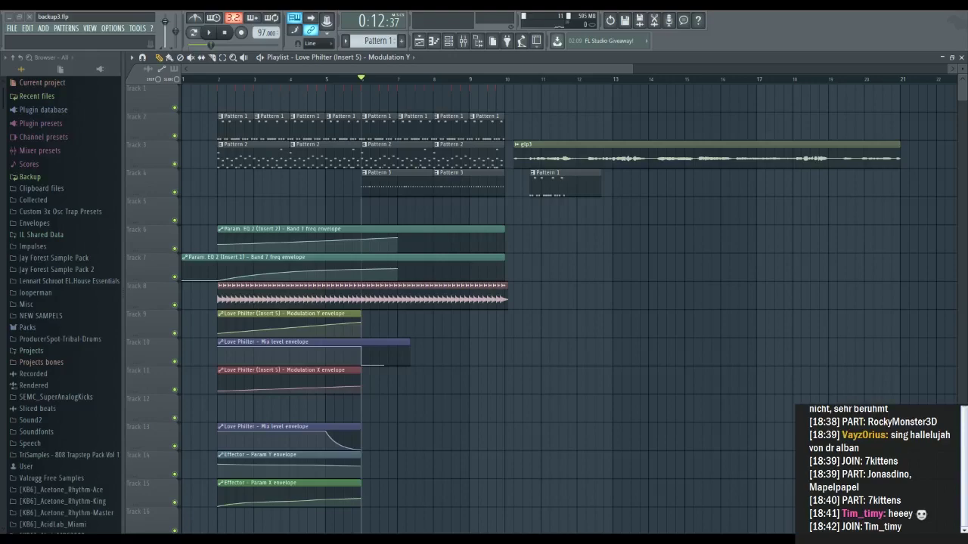
Browse the saved project files in the Projects folder and close the dialog without opening one.
key(ctrl+o)
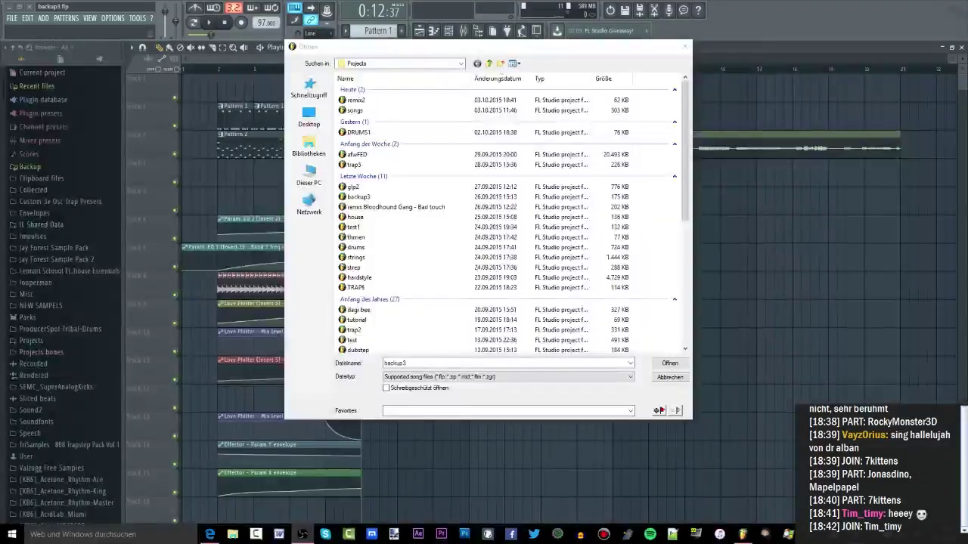
drag(683, 168, 680, 111)
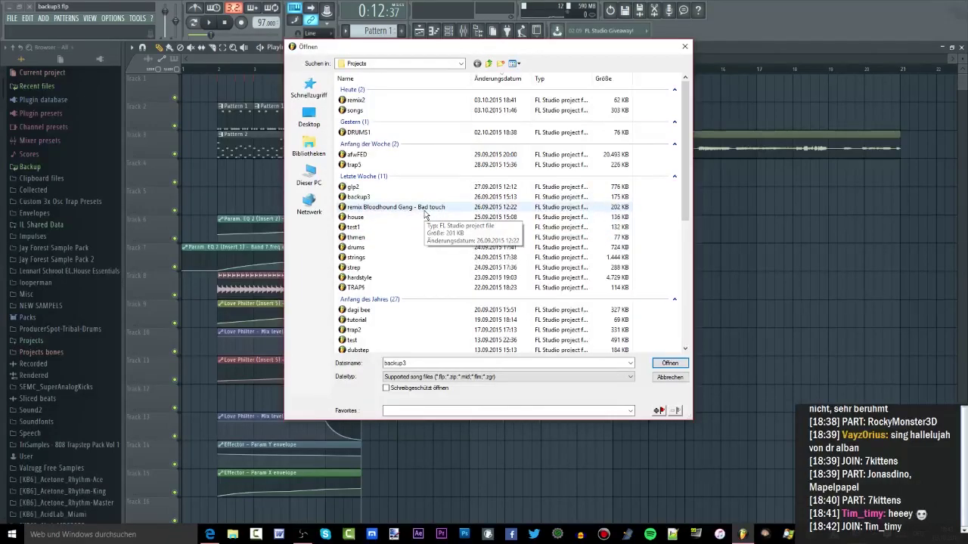
scroll(434, 272, down, 7)
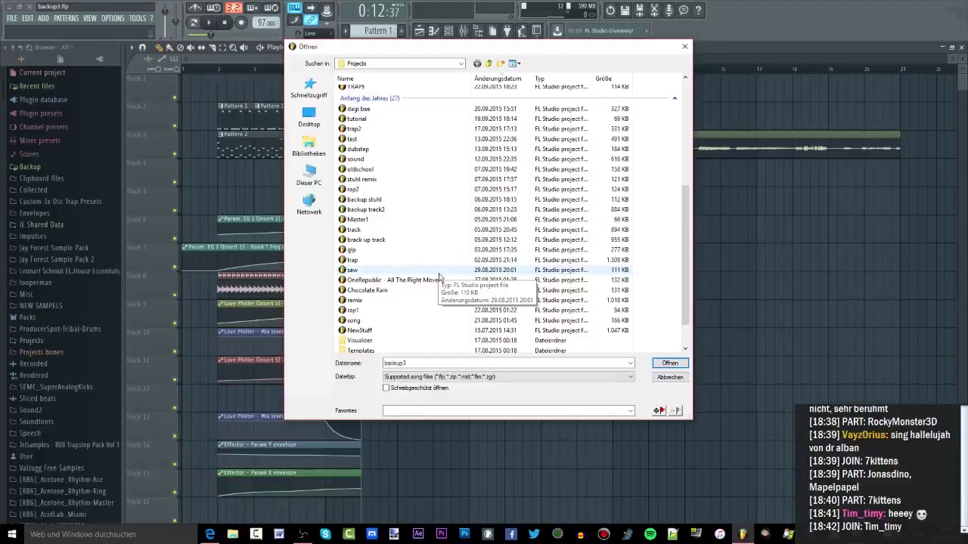
scroll(497, 193, up, 5)
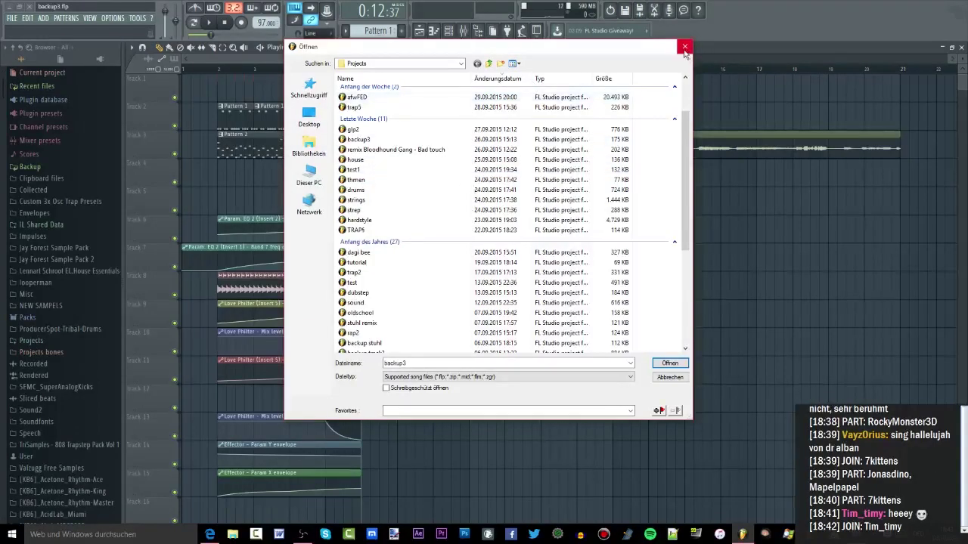
scroll(579, 102, up, 3)
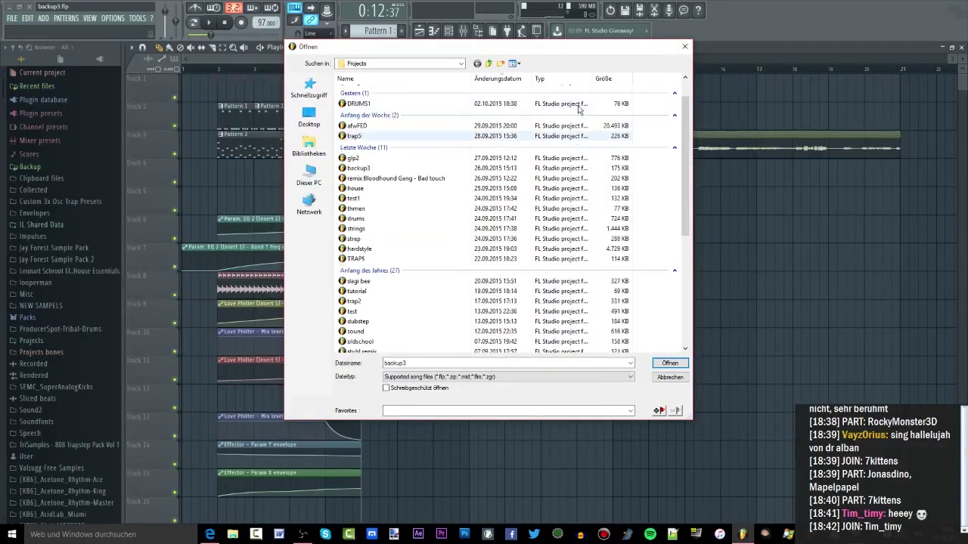
click(684, 46)
Open the remix2 project from the Projects folder.
click(12, 17)
click(23, 48)
click(427, 103)
double_click(428, 103)
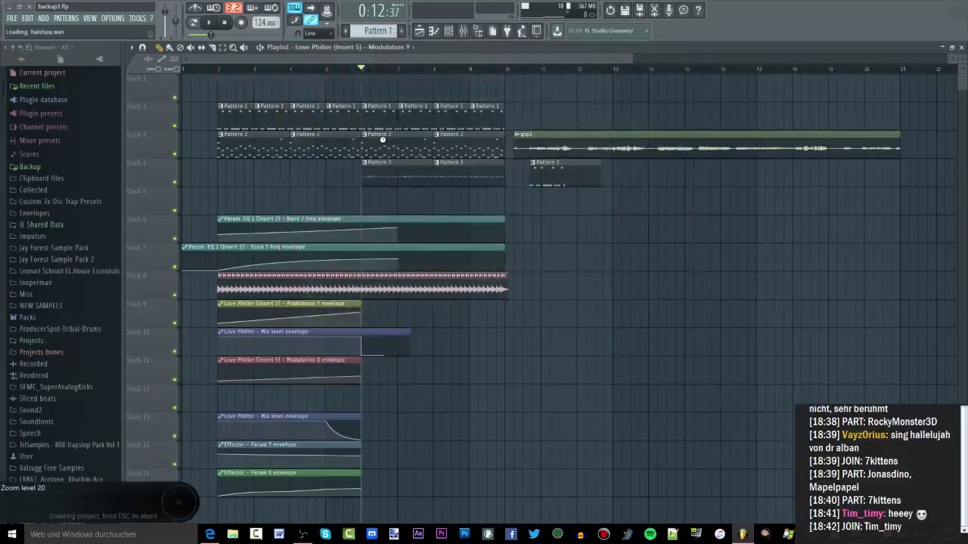
Show the Unsorted group in the channel rack and add reFX Nexus from the plugin database.
click(447, 31)
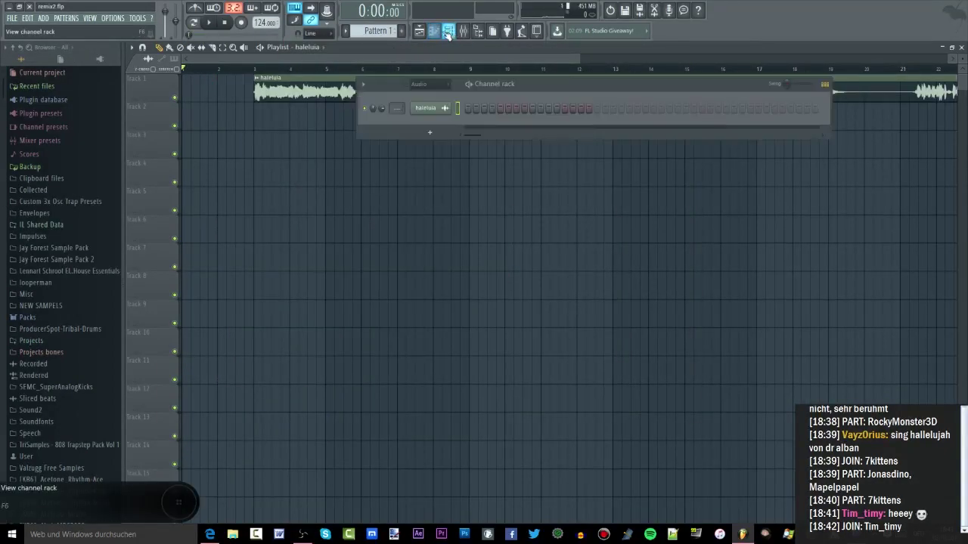
click(432, 85)
click(430, 118)
click(428, 87)
click(427, 120)
click(100, 58)
scroll(81, 337, down, 1)
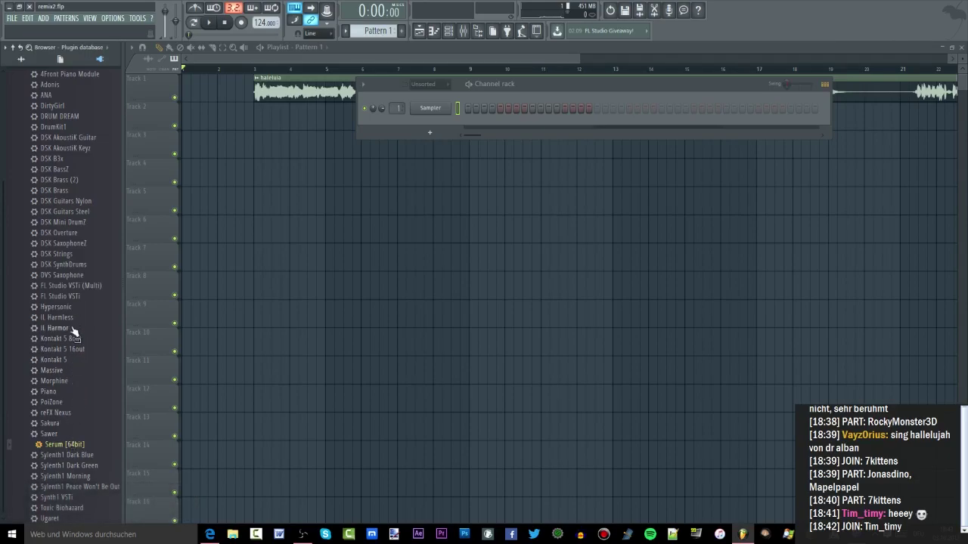
drag(59, 418, 439, 115)
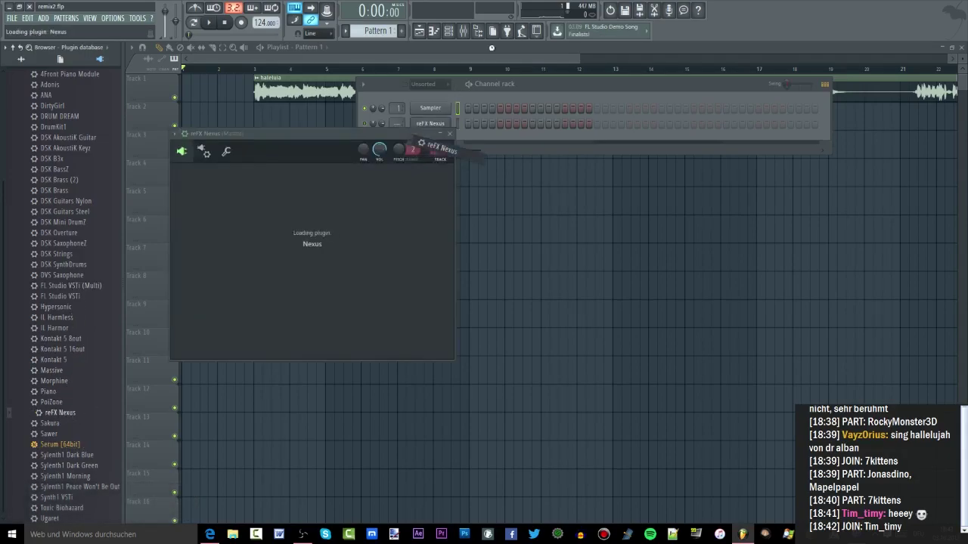
Route the reFX Nexus channel to mixer track 3 and close the open windows.
click(465, 35)
drag(577, 148, 577, 135)
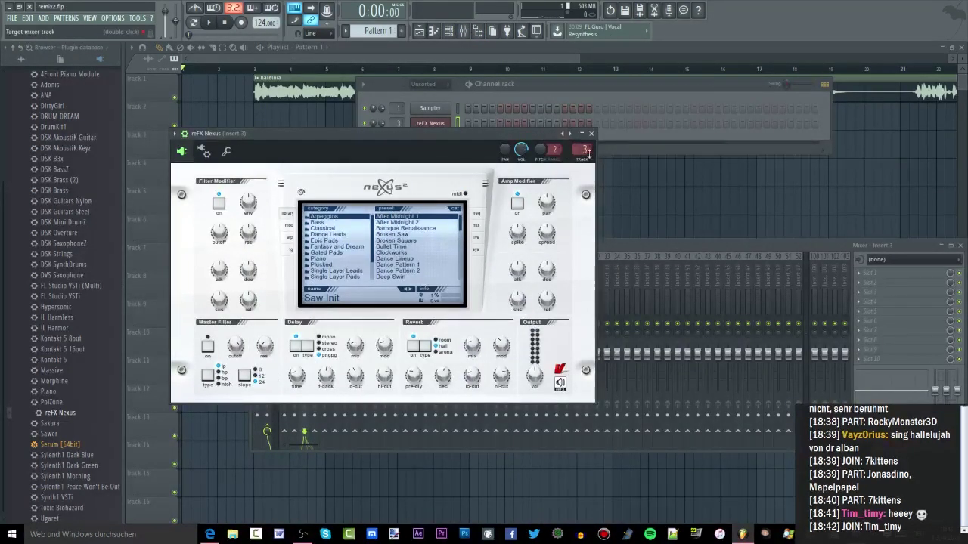
key(F12)
Open the haleluia clip's channel settings and route it to mixer track 1.
double_click(313, 87)
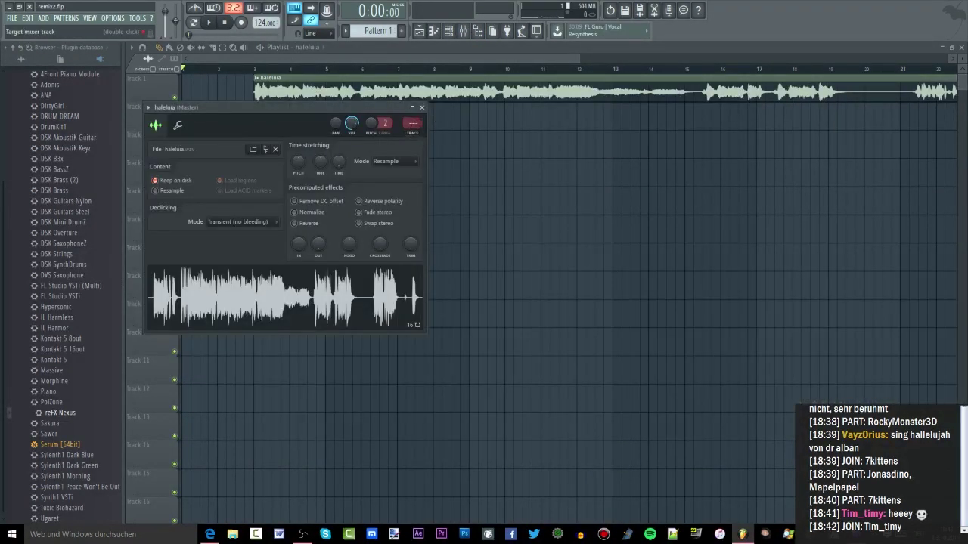
click(467, 31)
click(300, 257)
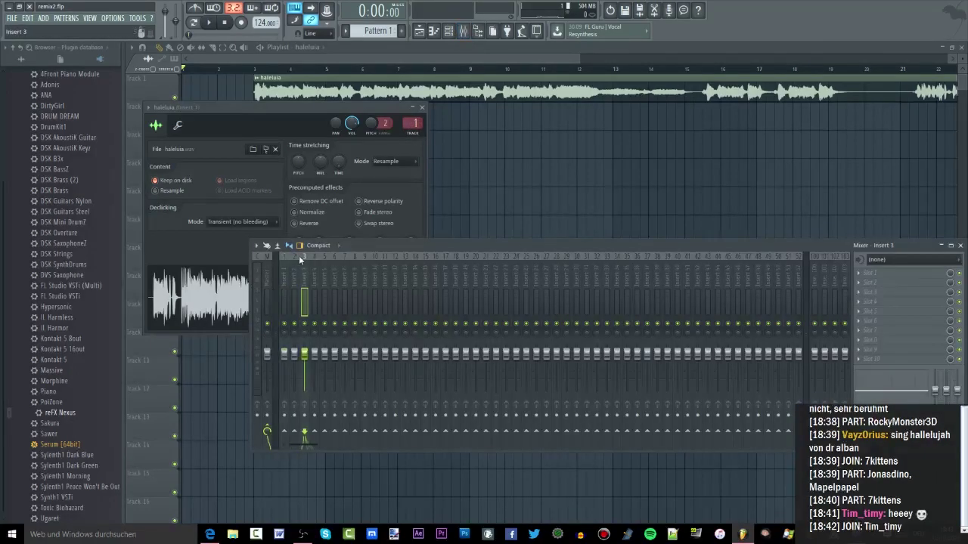
Color mixer insert 2 pink.
click(298, 258)
right_click(298, 258)
click(319, 268)
click(319, 267)
click(413, 274)
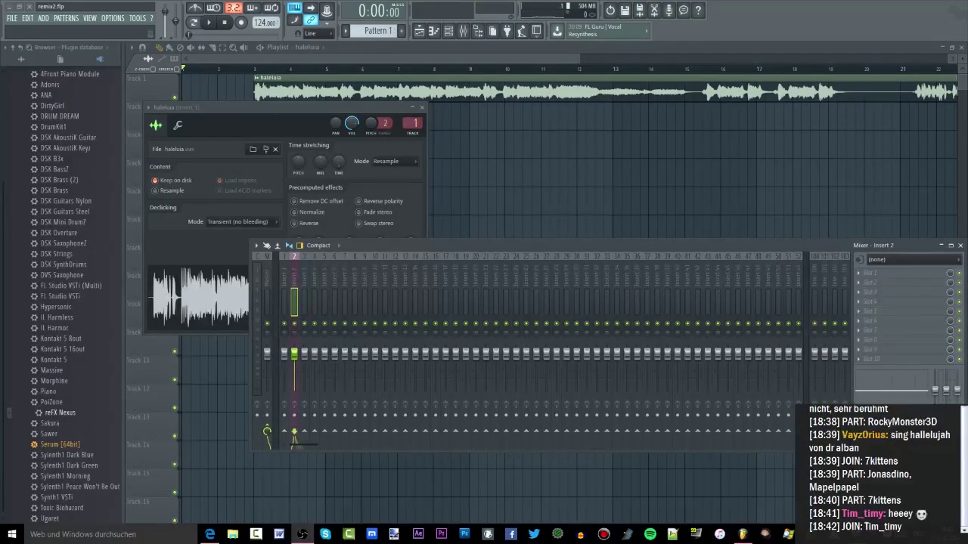
Switch to the web browser, open YouTube and search for "sing hallelujah dr alban".
click(371, 534)
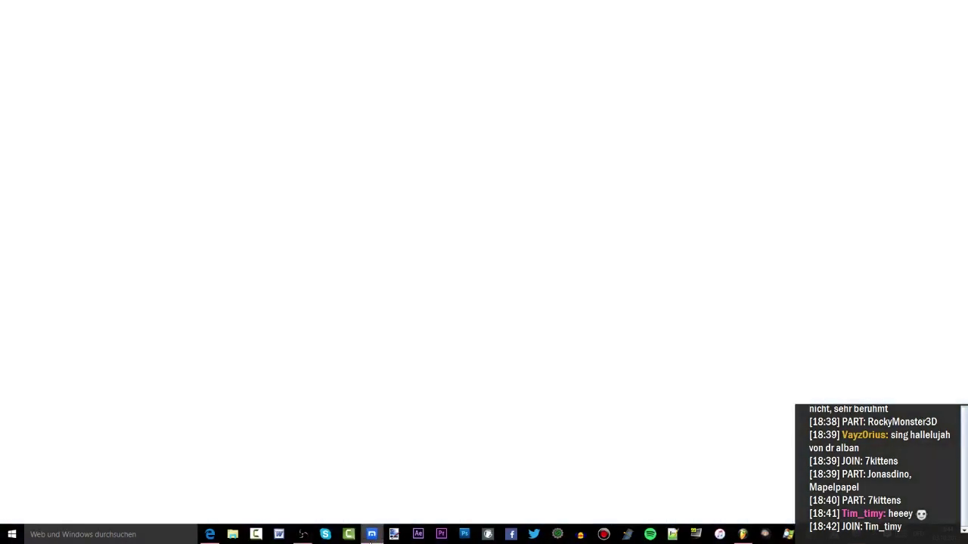
click(534, 208)
middle_click(114, 43)
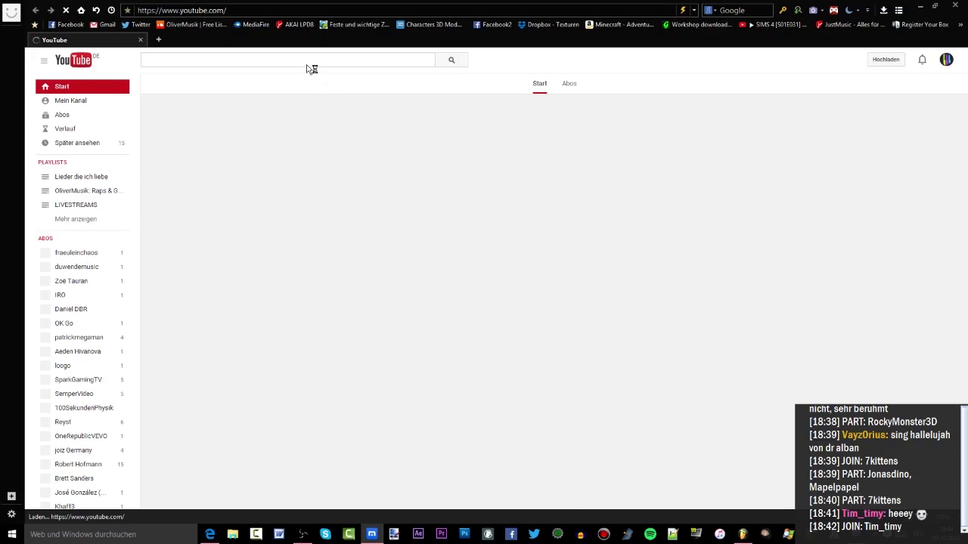
text(sing)
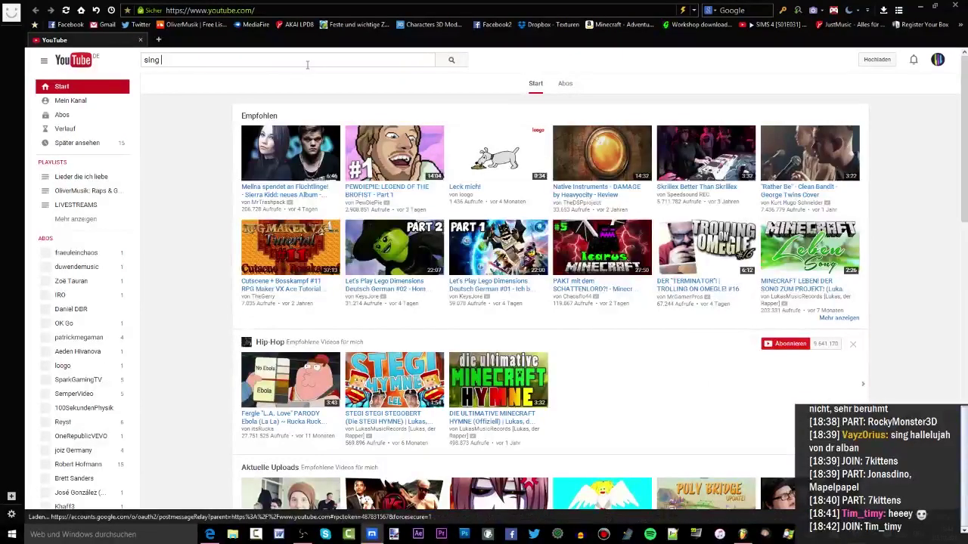
text( h)
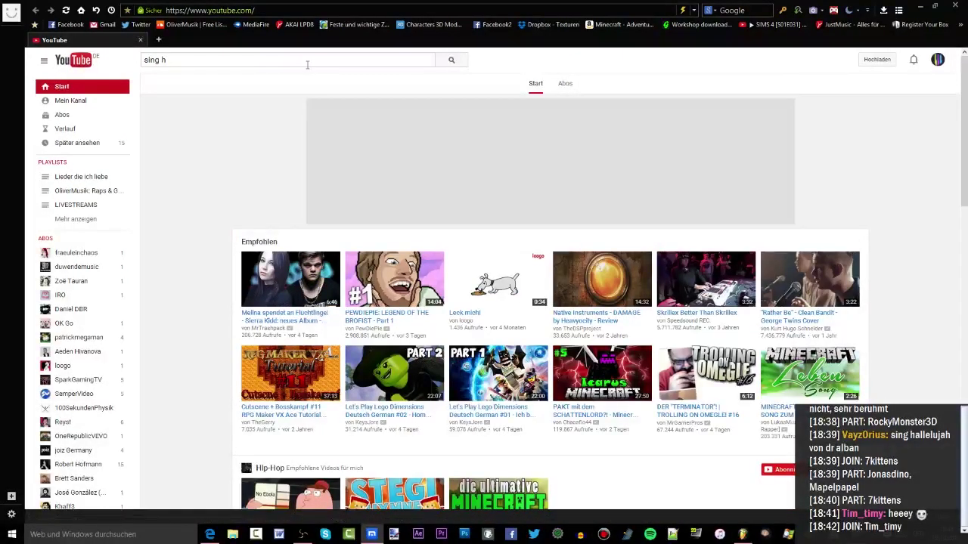
text(al)
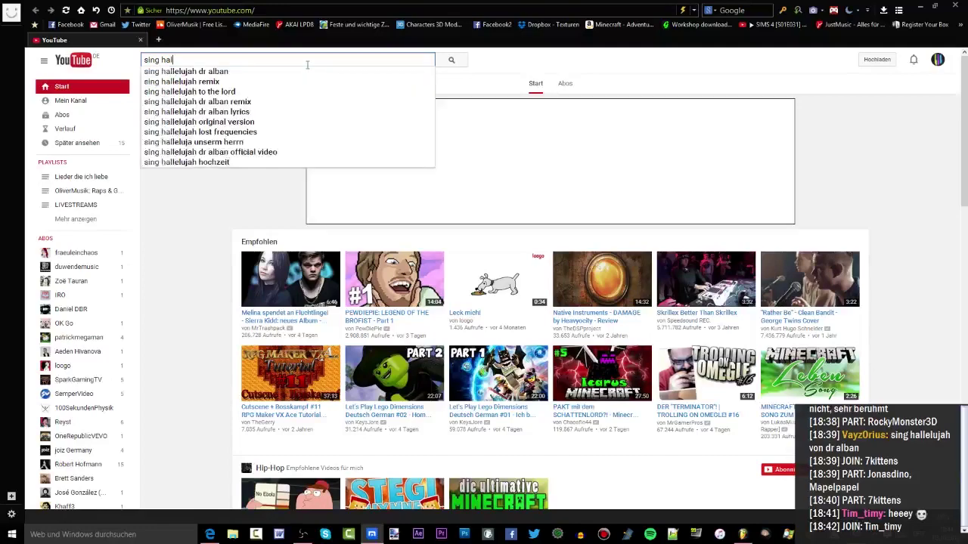
click(195, 72)
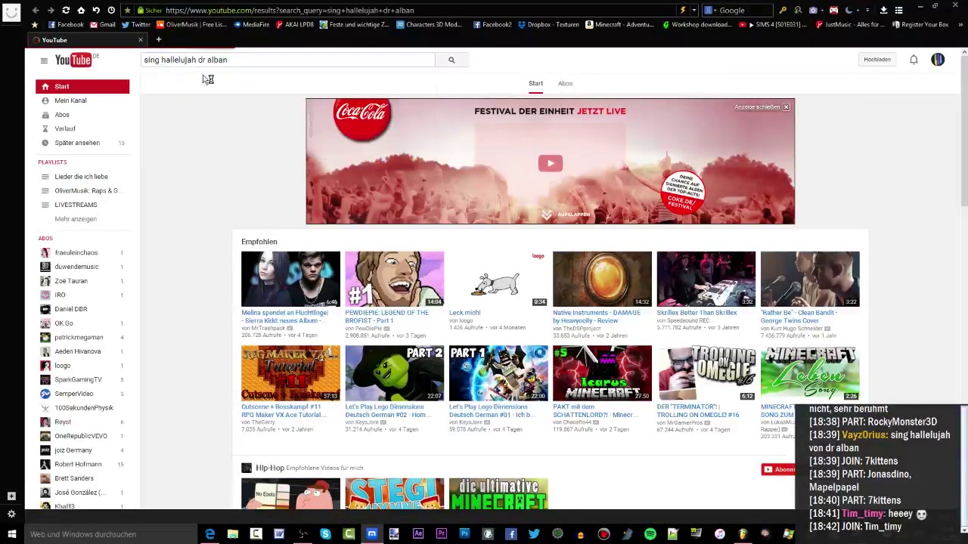
Extend the search with "syntesia" and open the "Dr Alban - Sing Hallelujah (Synthesia)" video.
click(238, 56)
text(s)
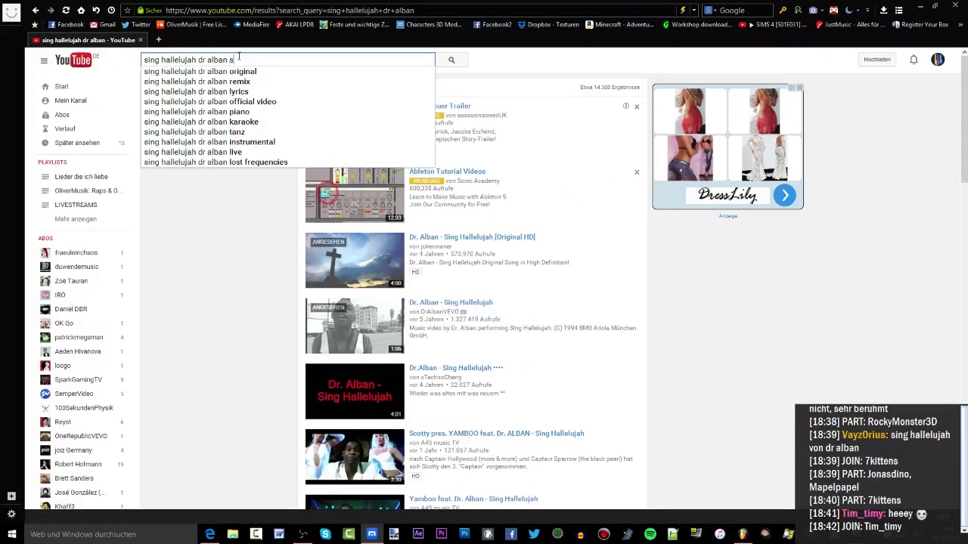
text(yntesia)
key(Return)
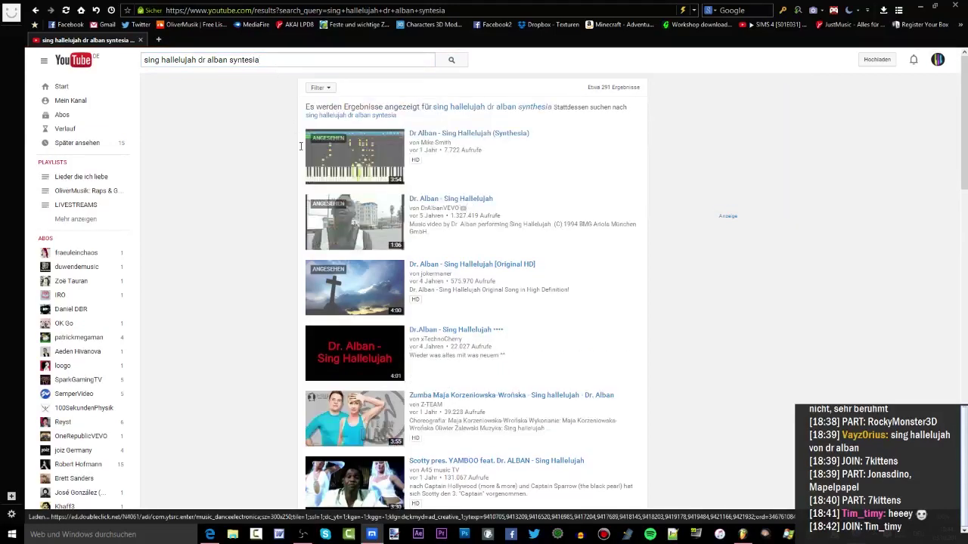
click(342, 161)
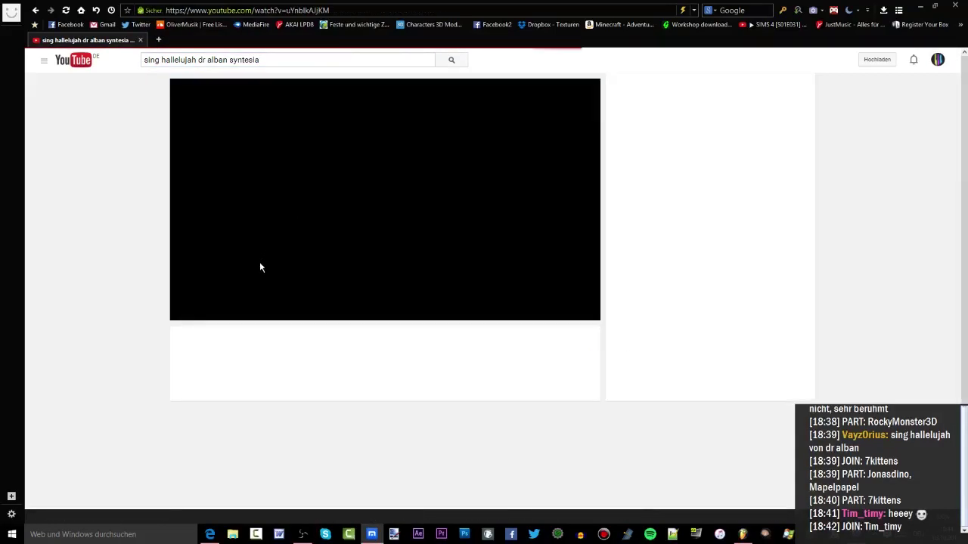
Skim the first half minute of the Synthesia video for the chords, dismissing the ad overlay.
click(278, 267)
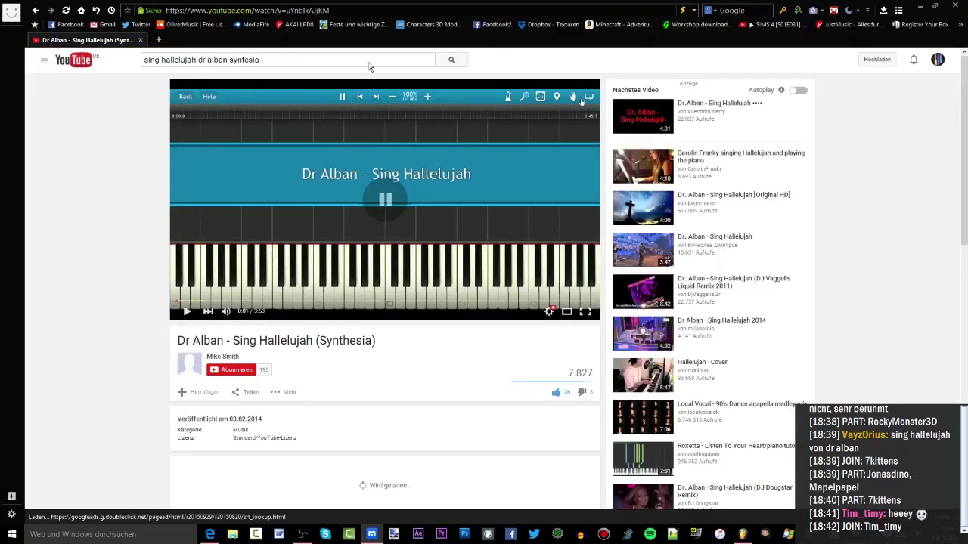
click(188, 315)
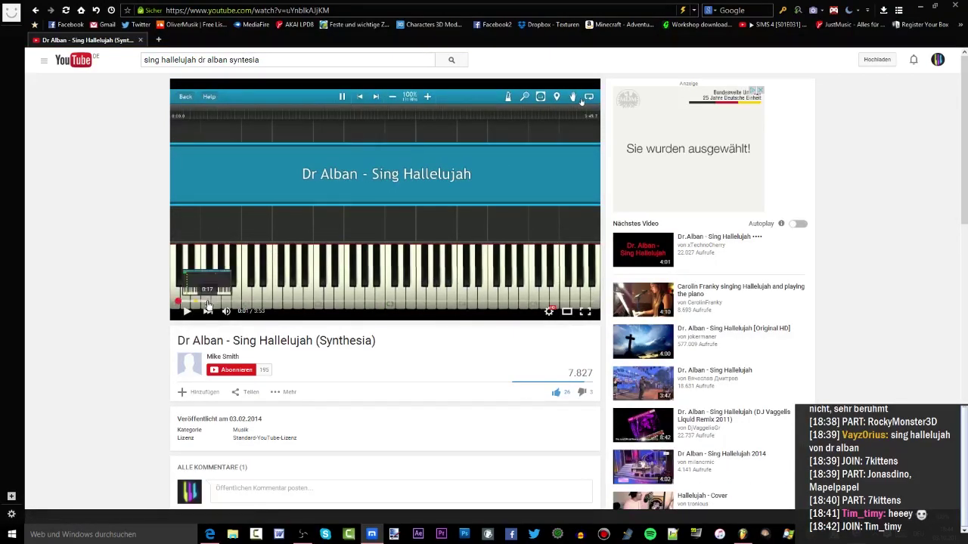
click(207, 301)
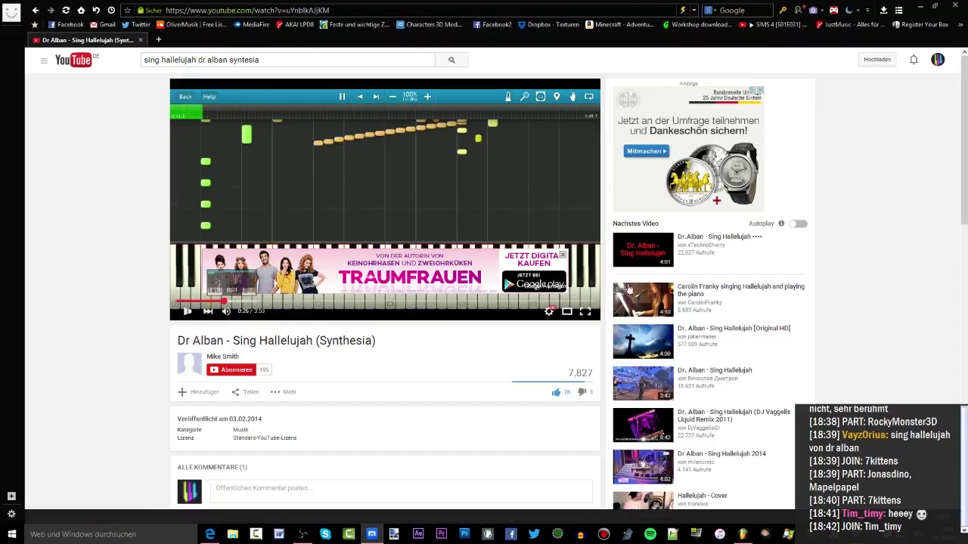
click(226, 301)
click(562, 254)
click(437, 249)
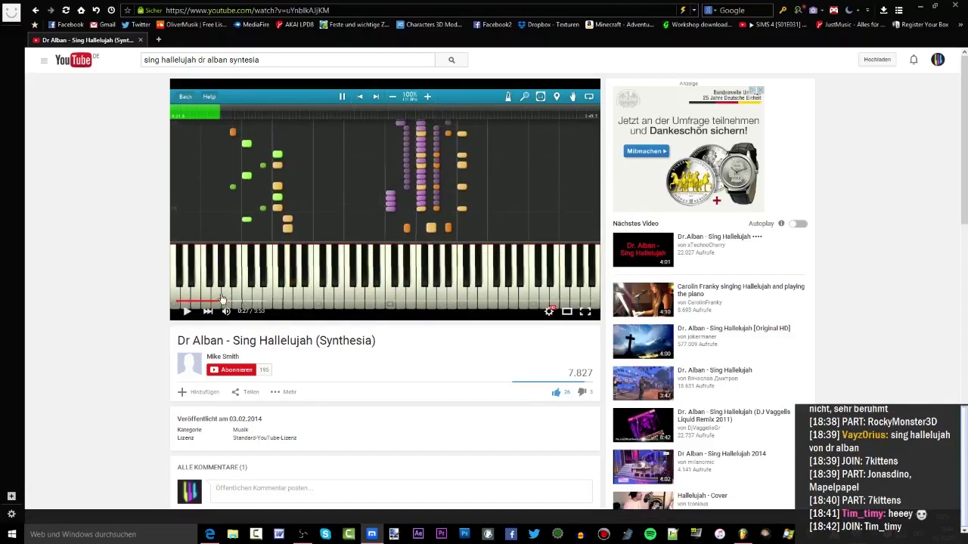
click(210, 300)
Return to FL Studio, close the haleluia settings and place a Pattern 1 clip at bar 3 on playlist track 2.
drag(585, 23, 0, 71)
click(423, 108)
click(421, 53)
click(307, 48)
click(512, 252)
click(330, 115)
click(448, 31)
drag(341, 114, 270, 112)
click(419, 31)
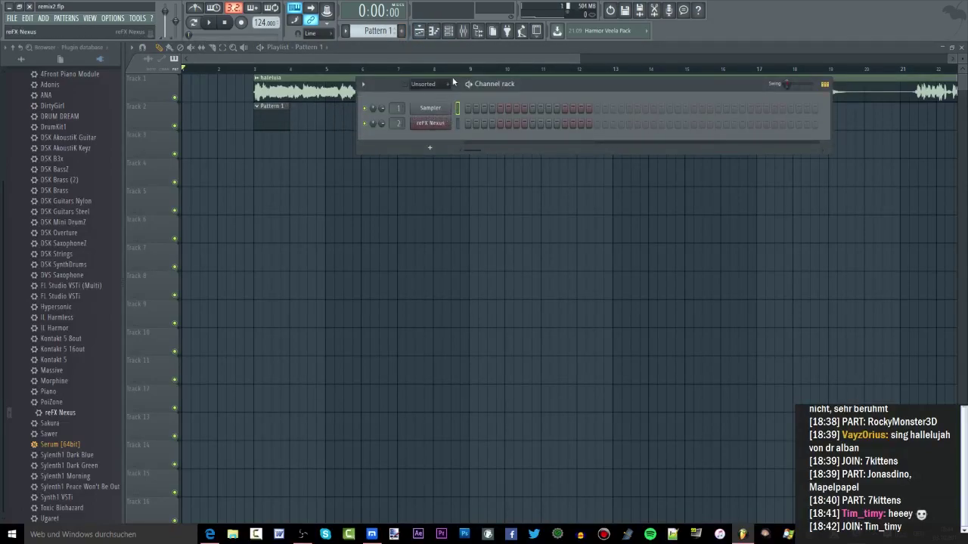
Open the reFX Nexus channel and load the Nexus Grandpiano Octaved preset from the Piano category.
click(431, 122)
click(333, 259)
scroll(439, 257, down, 3)
click(437, 217)
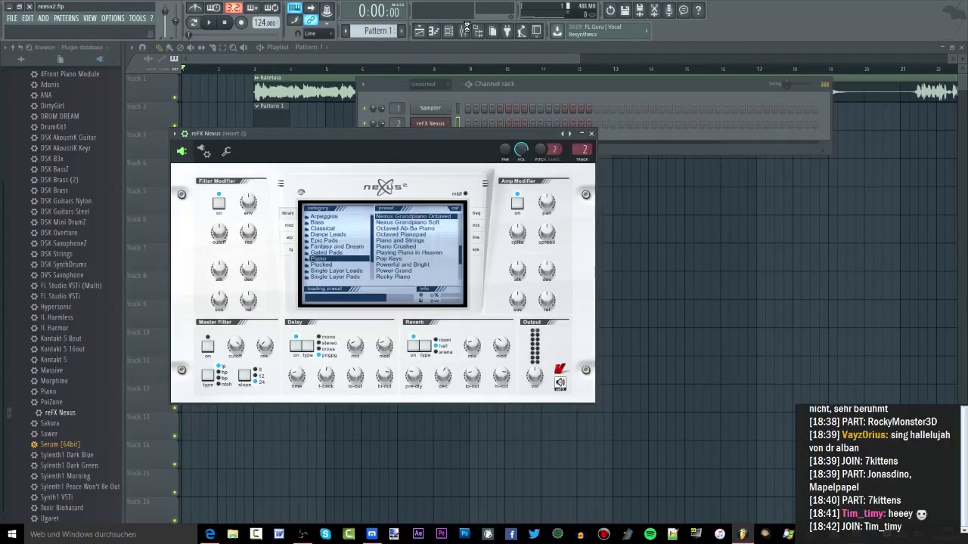
click(466, 31)
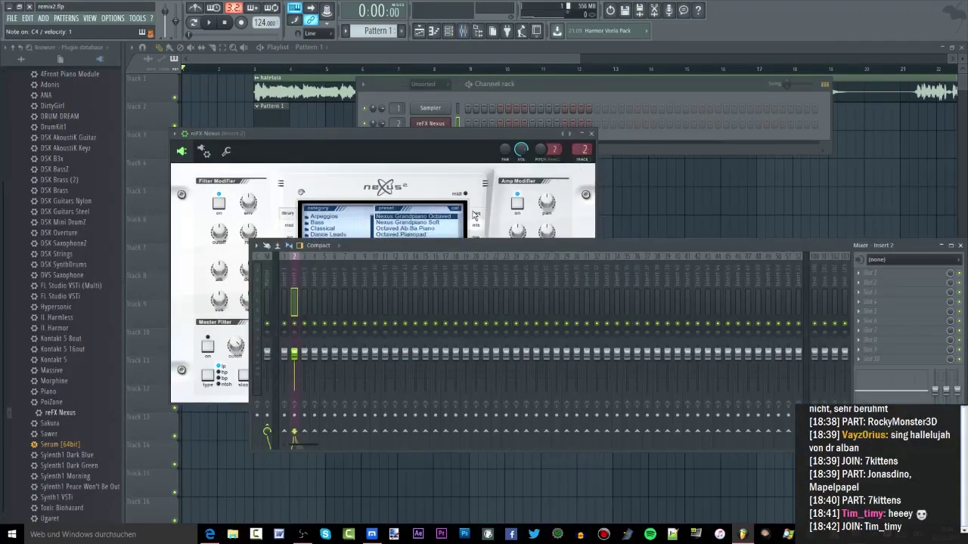
Build a chord of F5, F6, G#6 and C7 at the start of the reFX Nexus piano roll and play it.
click(434, 31)
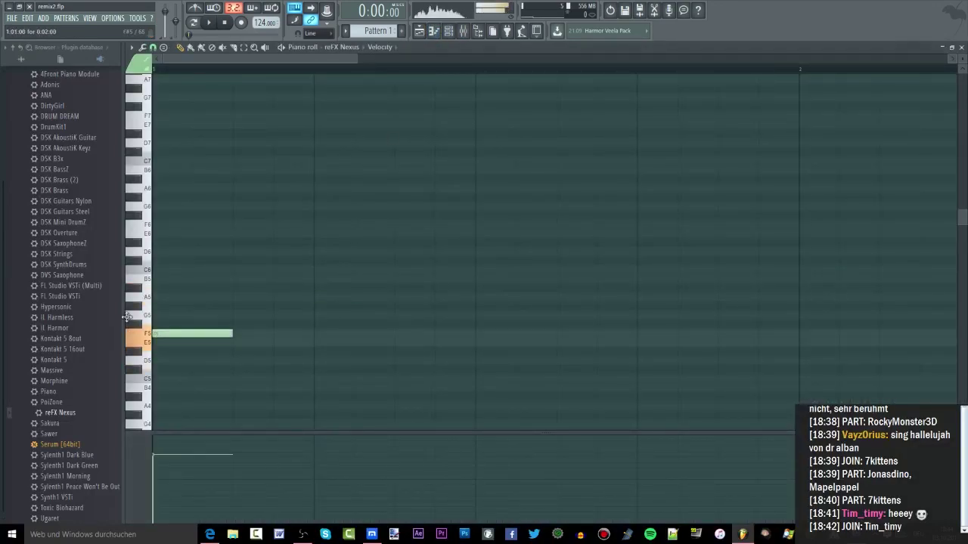
key(alt+Tab)
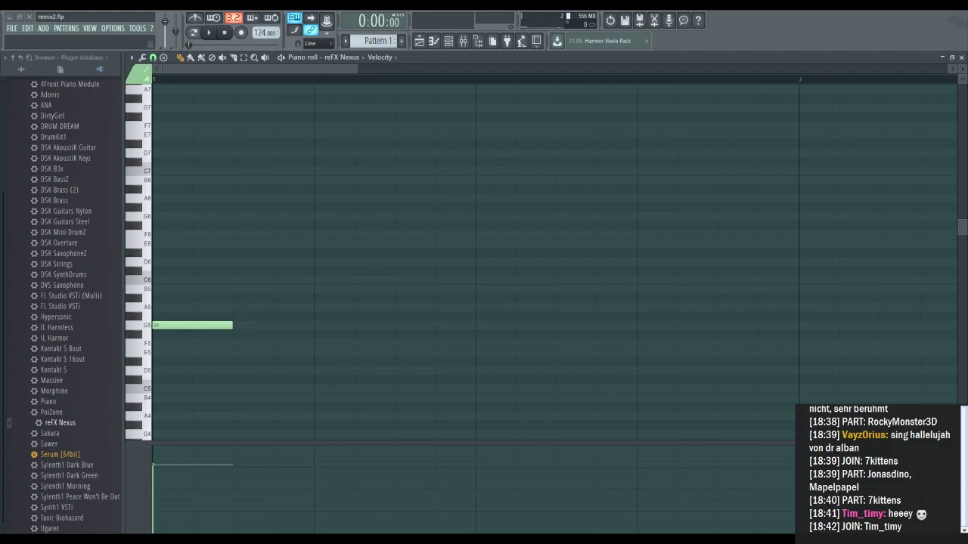
drag(155, 325, 155, 274)
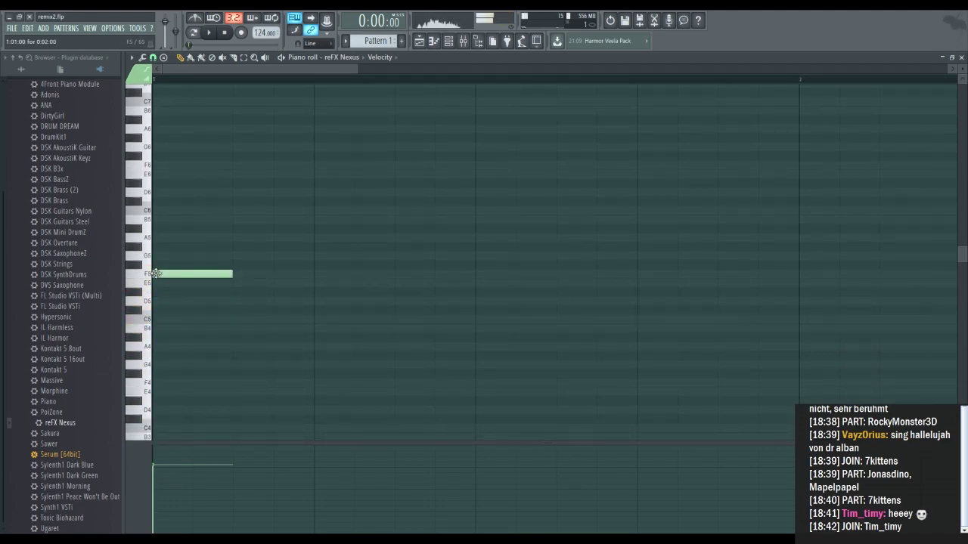
scroll(166, 270, up, 2)
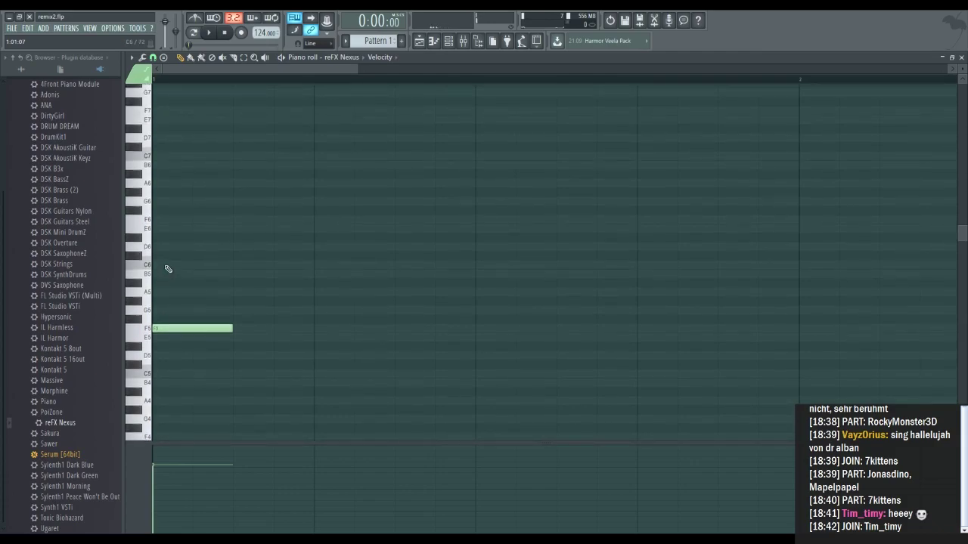
click(157, 220)
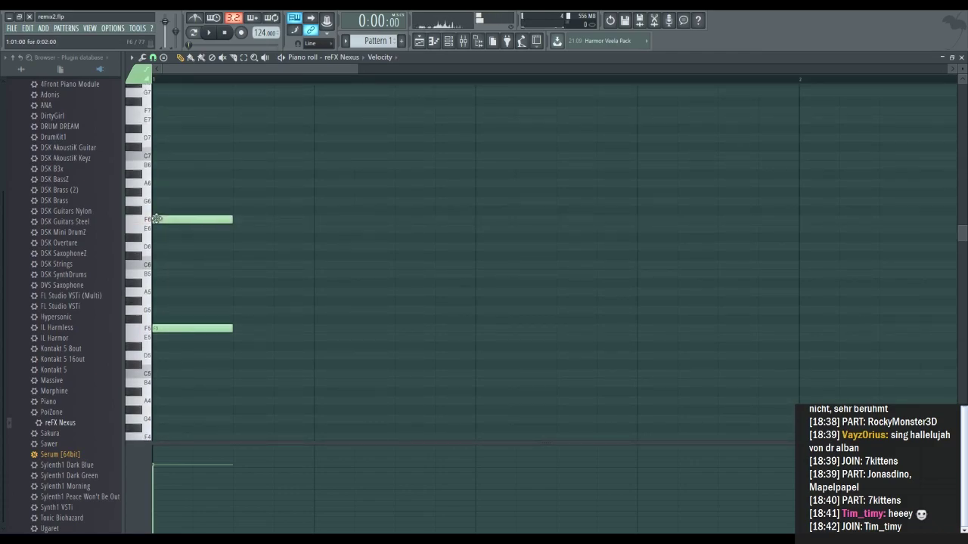
click(153, 192)
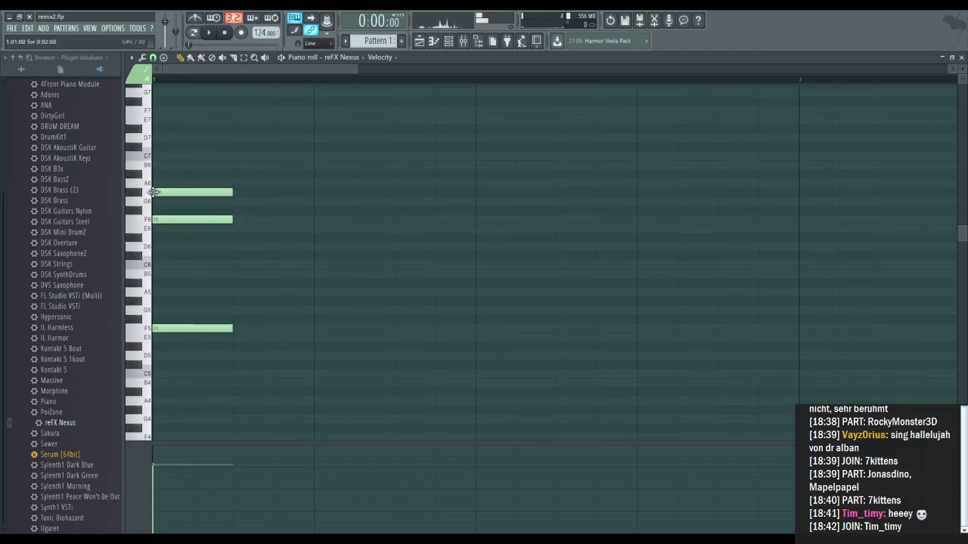
click(157, 156)
scroll(173, 154, up, 3)
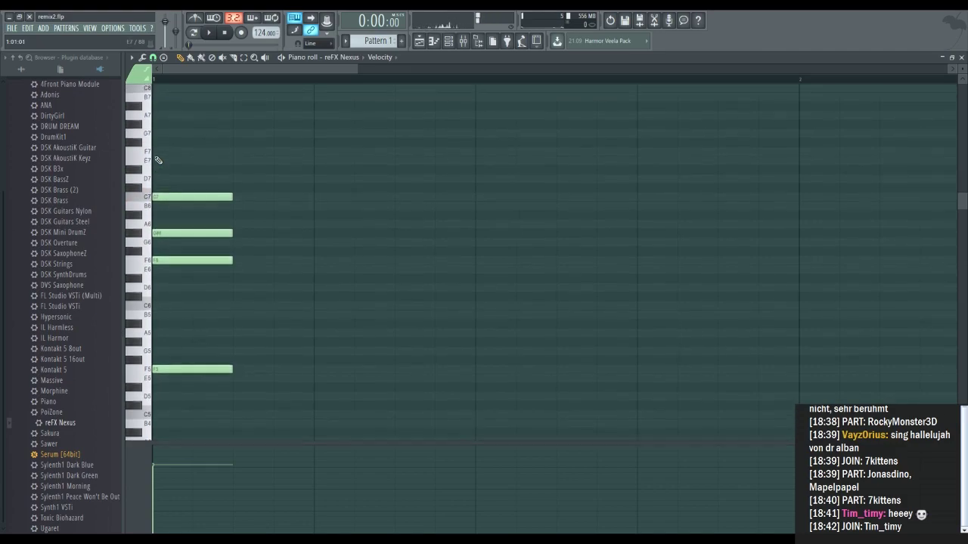
key(space)
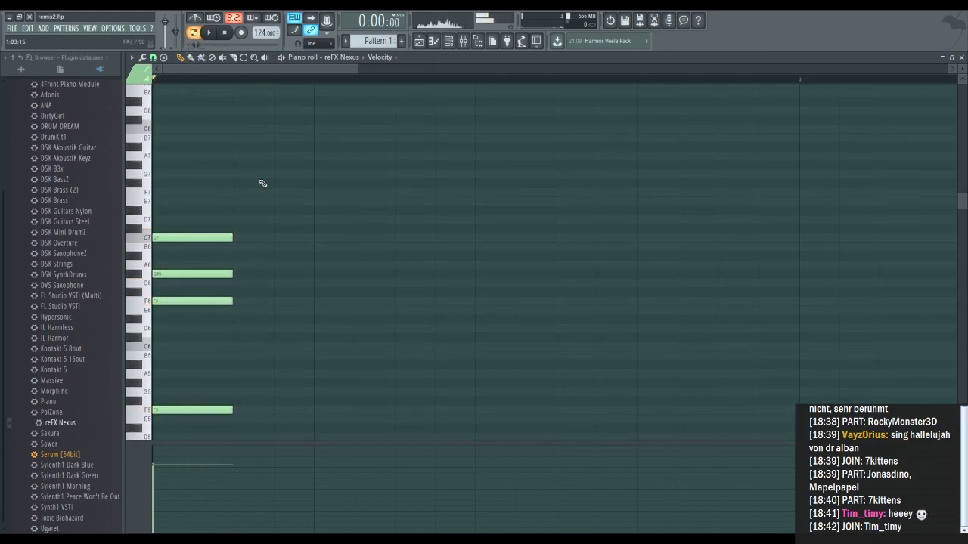
Transpose the whole chord two octaves down to F3, F4, G#4 and C5 and play it.
scroll(197, 255, down, 11)
key(ctrl+a)
drag(168, 111, 159, 327)
key(space)
key(space)
click(244, 59)
click(211, 86)
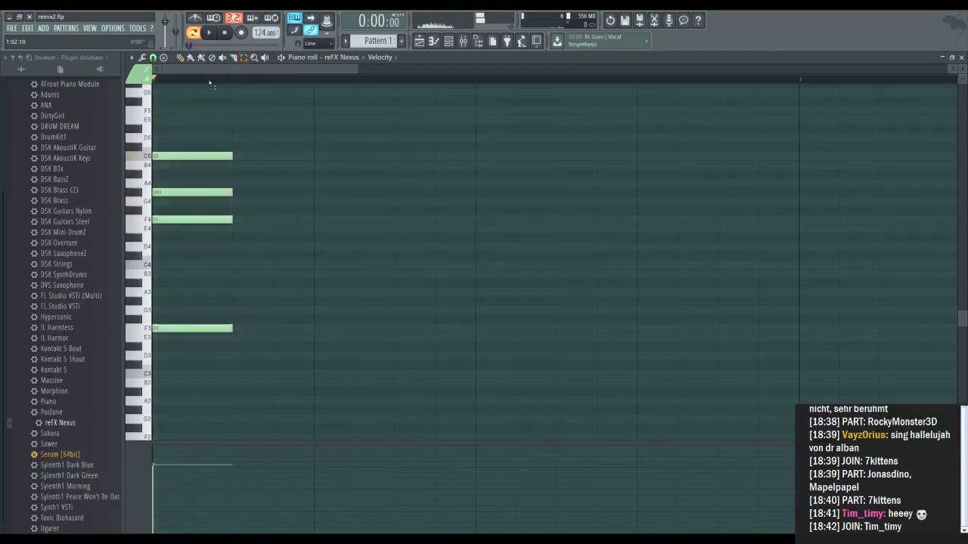
Duplicate the chord across the remaining beats of bar 1 and play the pattern.
click(180, 58)
scroll(241, 129, down, 3)
key(ctrl+a)
drag(173, 328, 370, 327)
key(space)
key(space)
key(space)
mouse_move(316, 155)
mouse_down()
mouse_move(319, 347)
mouse_move(303, 329)
mouse_move(271, 329)
mouse_up()
key(space)
key(space)
key(space)
key(space)
Shorten the chord repetitions around beat 3 to one step and play the pattern.
drag(295, 134, 279, 337)
key(space)
drag(280, 221, 263, 222)
key(space)
key(space)
key(space)
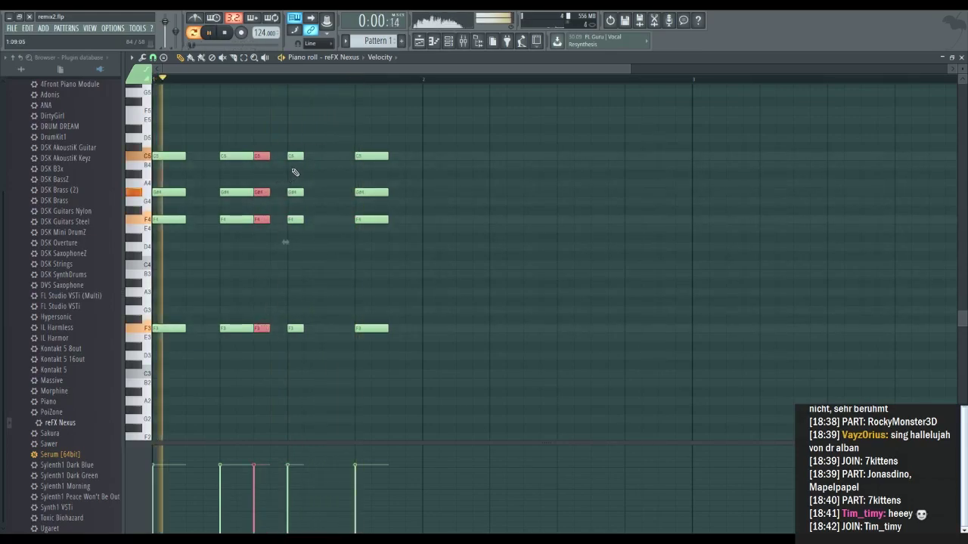
Delete the four notes of the extra short chord just after the beat 2 chord and play the pattern.
key(space)
right_click(262, 156)
right_click(262, 192)
right_click(261, 219)
right_click(263, 328)
key(space)
Rearrange the last chords of bar 1 so that two-step chords start on steps 11 and 15, and play the pattern.
mouse_move(309, 126)
ctrl+mouse_down()
mouse_move(292, 332)
mouse_move(328, 327)
ctrl+mouse_up()
key(space)
key(space)
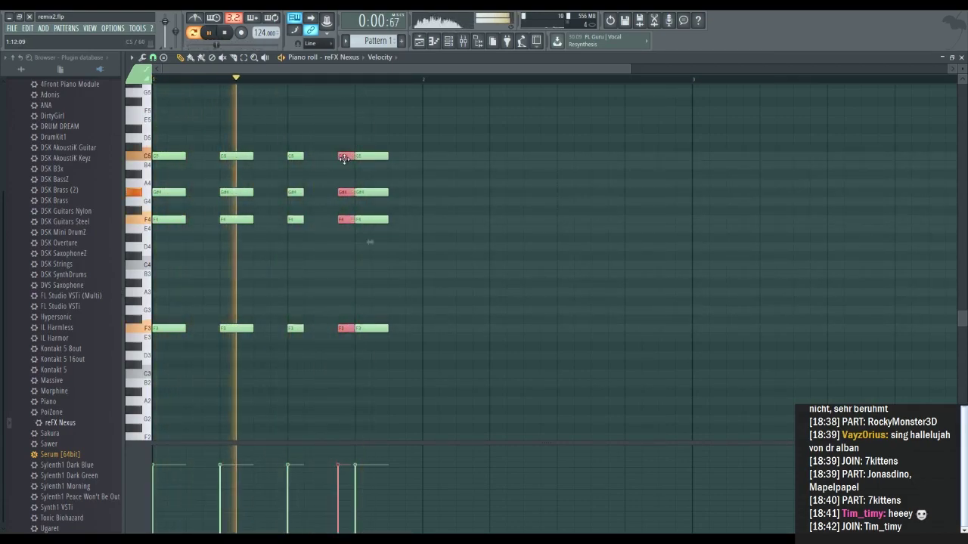
key(space)
drag(333, 157, 350, 157)
ctrl+drag(367, 134, 369, 331)
key(space)
drag(374, 328, 408, 326)
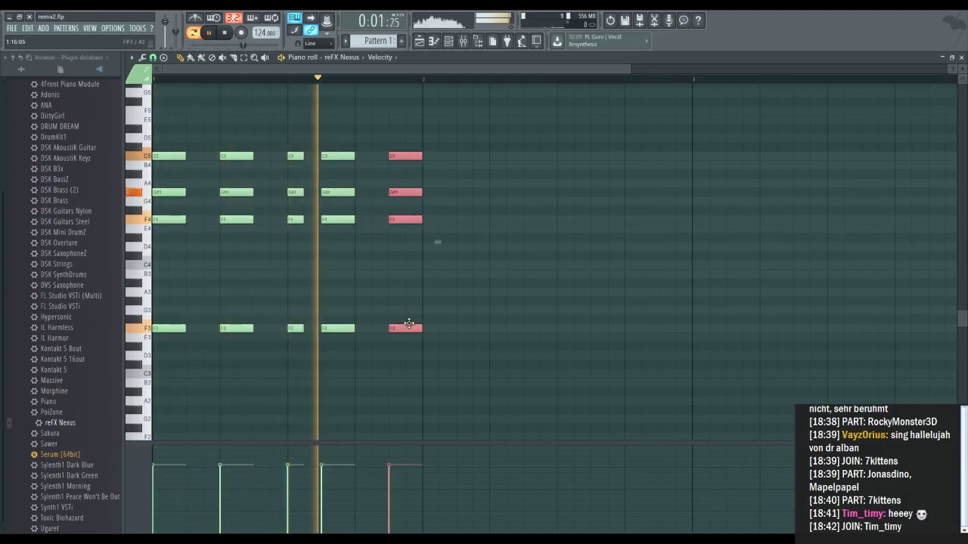
key(space)
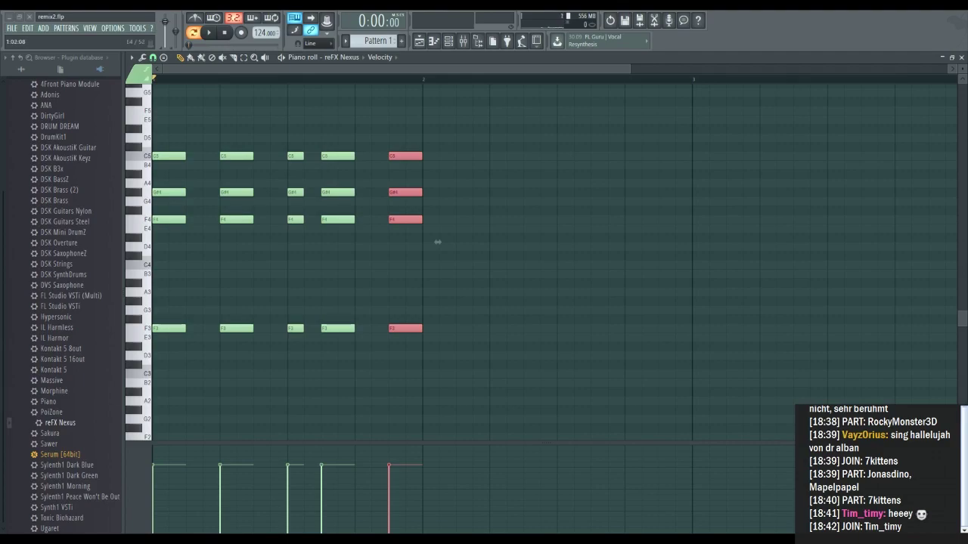
Draw a second chord with A#3, F4, A#4 and C5 at the start of bar 2.
click(142, 196)
drag(454, 321, 426, 285)
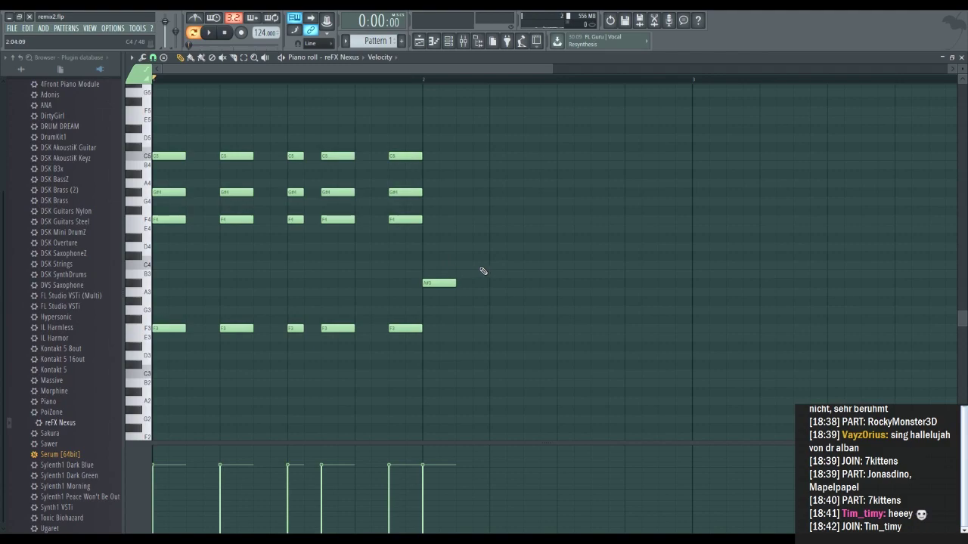
drag(491, 216, 425, 216)
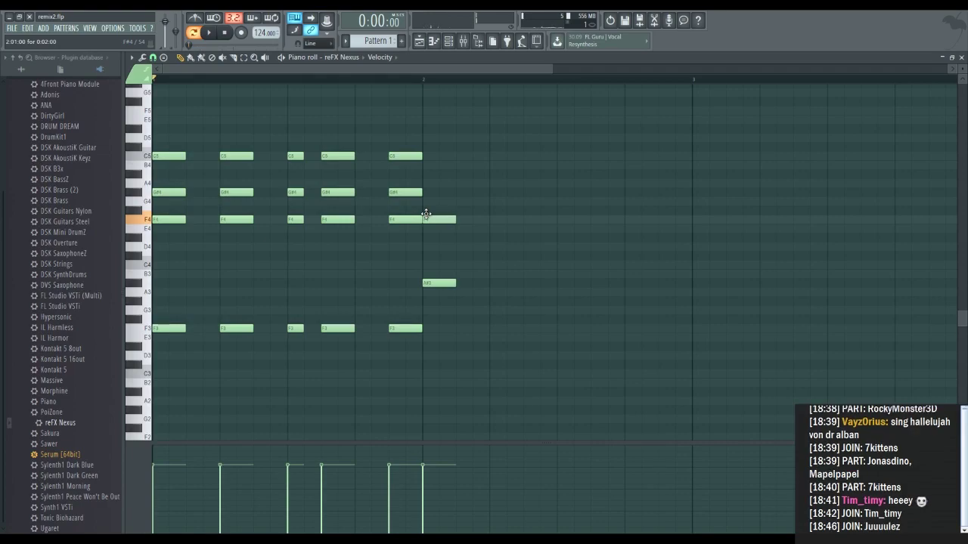
drag(444, 174, 429, 174)
Duplicate the A#3 chord twice within bar 2, three steps apart, and play the pattern.
drag(431, 139, 535, 283)
key(space)
key(space)
key(space)
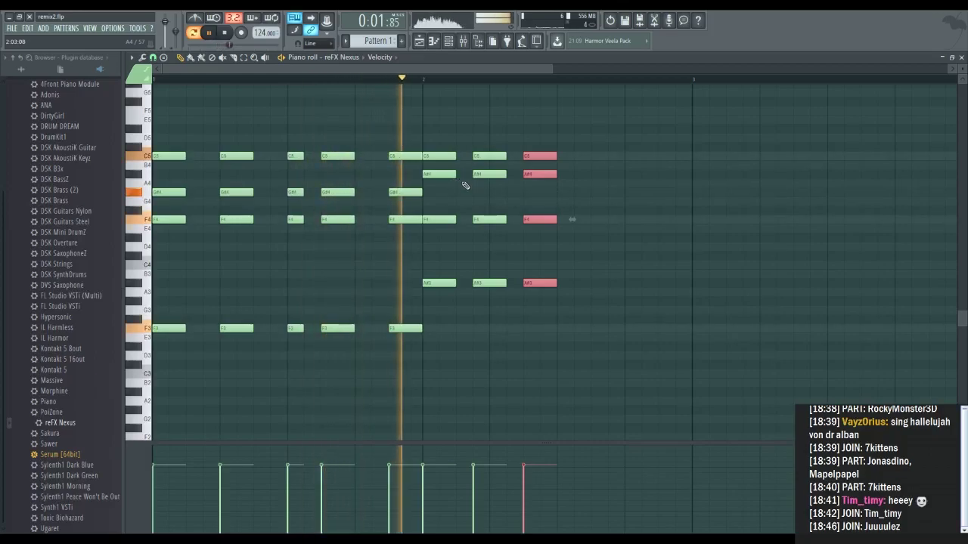
Delete the four notes of the last F3 chord in bar 1.
key(space)
right_click(405, 156)
right_click(405, 192)
right_click(405, 219)
right_click(405, 328)
Move the first A#3 chord back to step 15 of bar 1 and the second to step 3 of bar 2.
key(c)
drag(429, 105, 429, 285)
key(space)
drag(427, 284, 393, 283)
drag(499, 115, 464, 283)
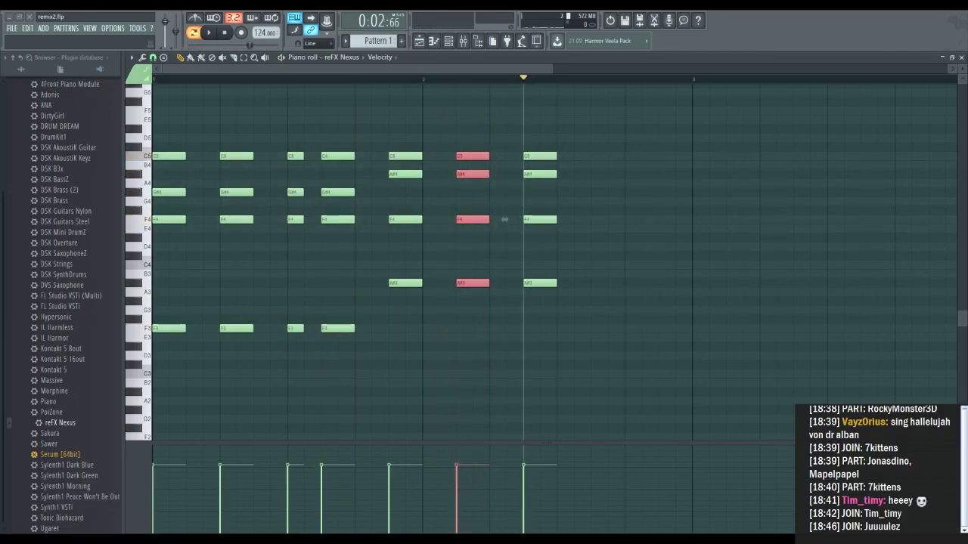
Draw a chord with C3, D#4, G#4 and A#4 at step 9 of bar 2.
mouse_move(542, 338)
mouse_down()
mouse_move(542, 375)
mouse_move(544, 255)
mouse_move(560, 373)
mouse_up()
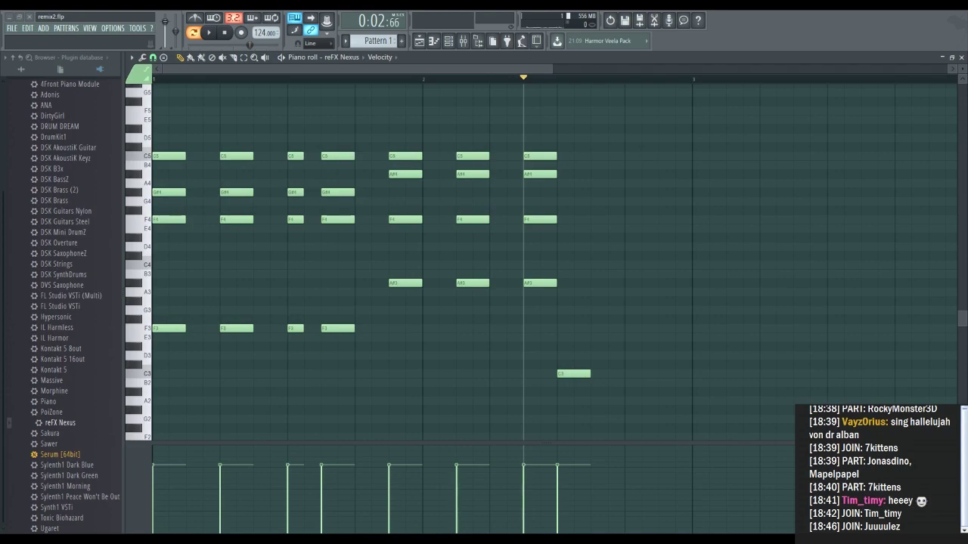
click(565, 371)
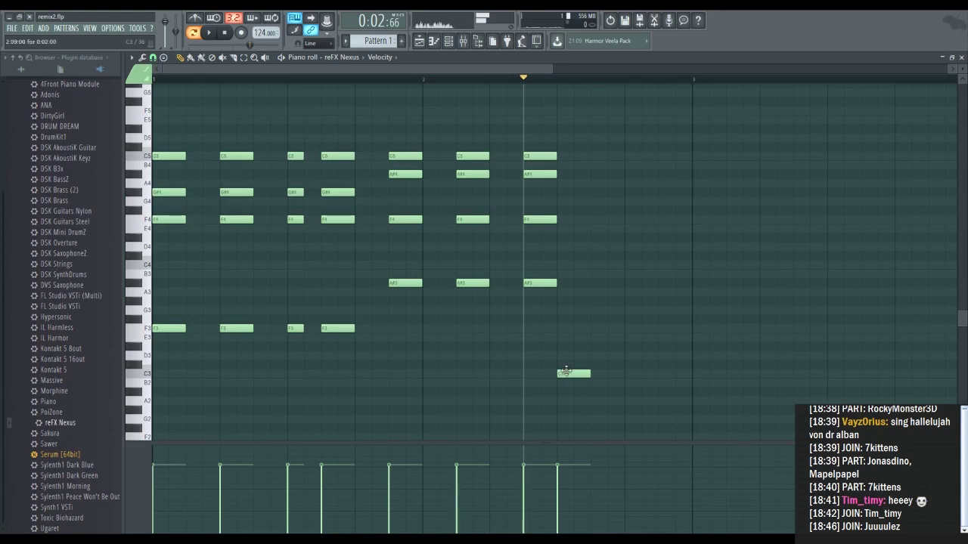
right_click(568, 371)
click(569, 371)
mouse_move(560, 236)
mouse_down()
mouse_move(560, 274)
mouse_move(566, 226)
mouse_up()
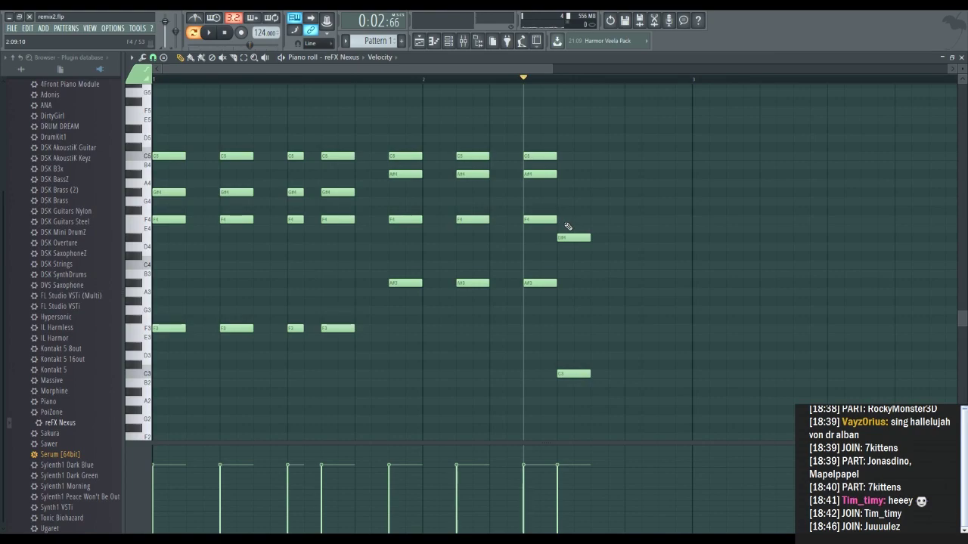
drag(567, 221, 568, 174)
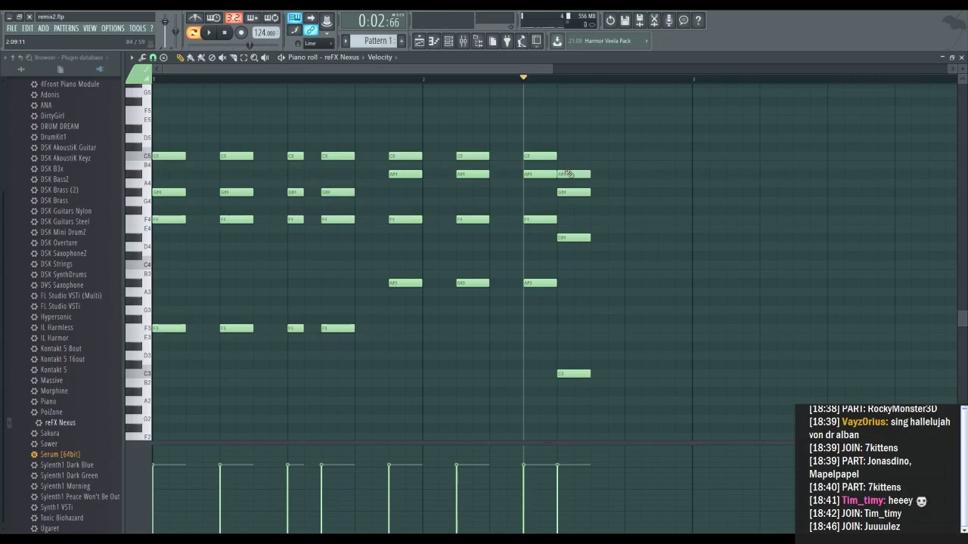
Draw a D#3 note at step 13 of bar 2, play the pattern and move the playback position to step 9 of bar 2.
drag(648, 364, 627, 355)
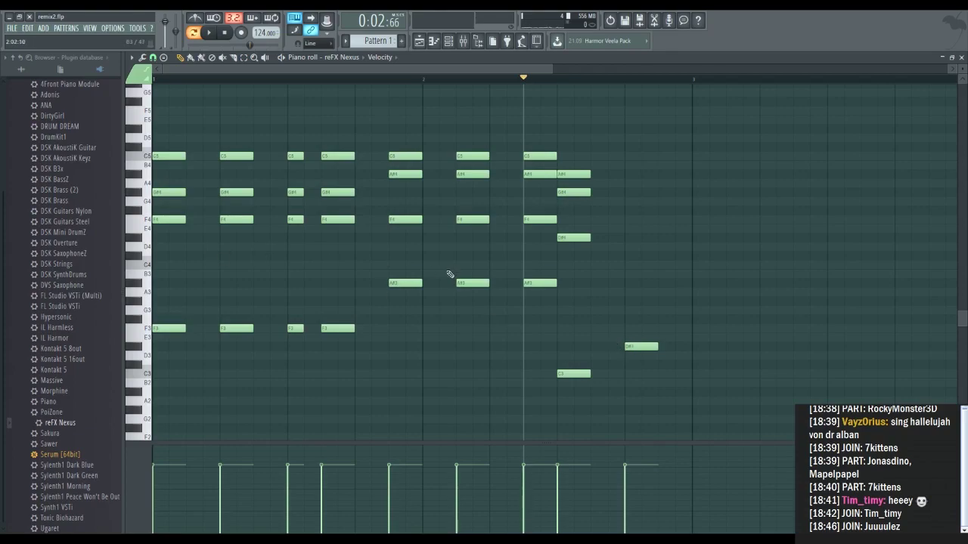
key(space)
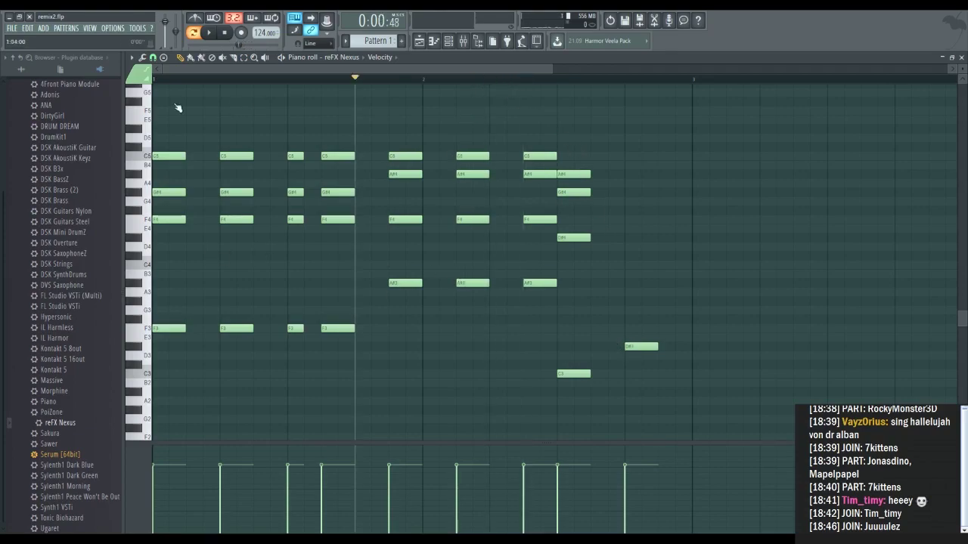
drag(598, 135, 568, 375)
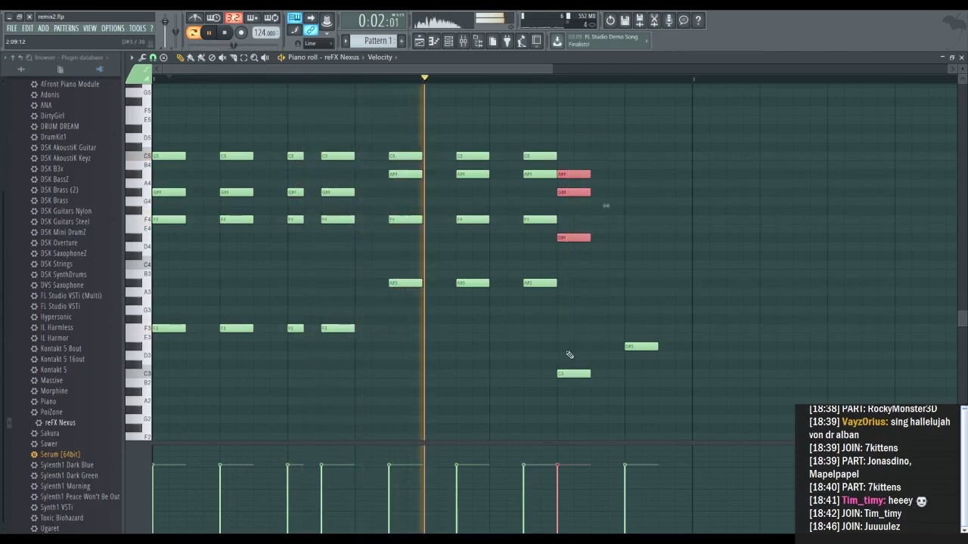
key(space)
click(564, 80)
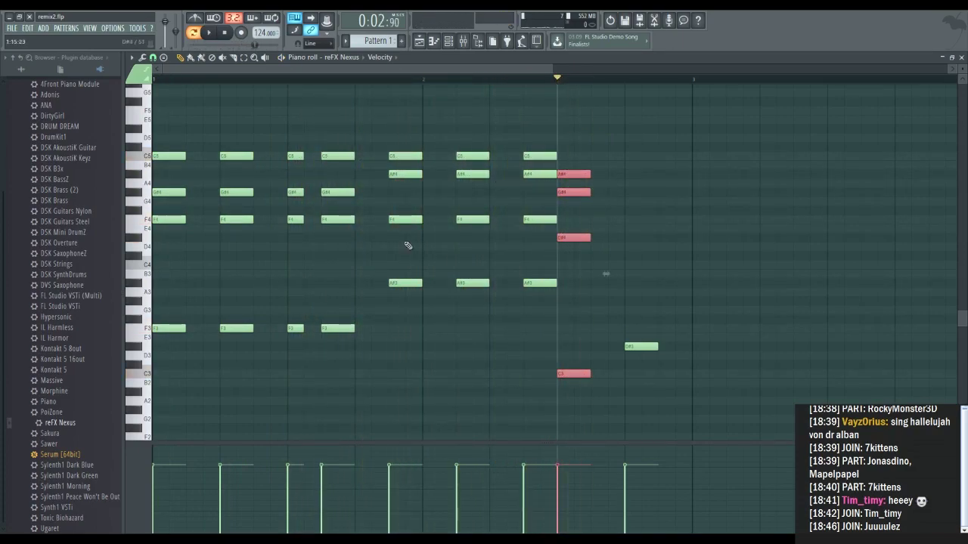
Transpose all notes of the pattern up one octave, play it and deselect the notes.
key(ctrl+a)
key(Up)
key(Up)
key(Up)
key(Up)
key(Up)
key(Up)
key(Up)
key(Up)
key(Up)
key(Up)
key(Up)
key(Up)
key(space)
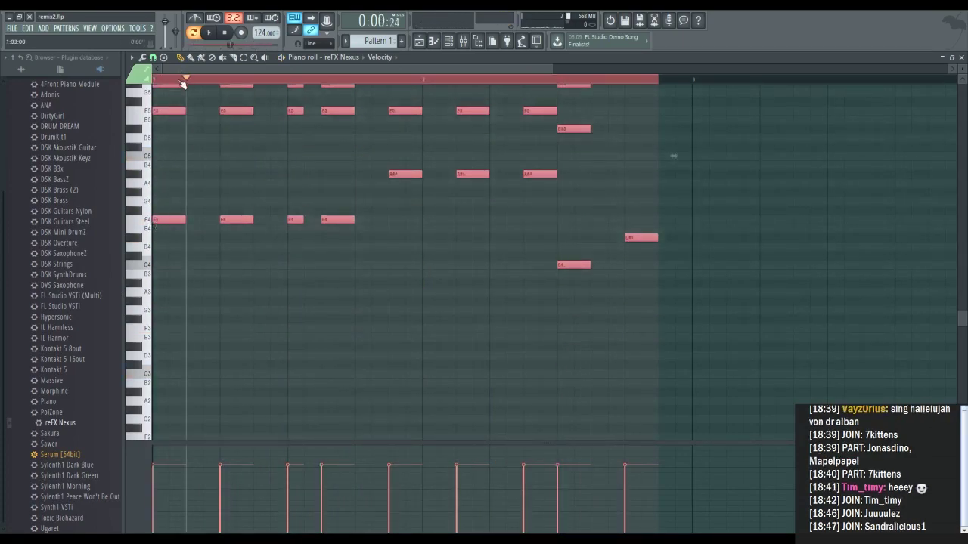
key(ctrl+d)
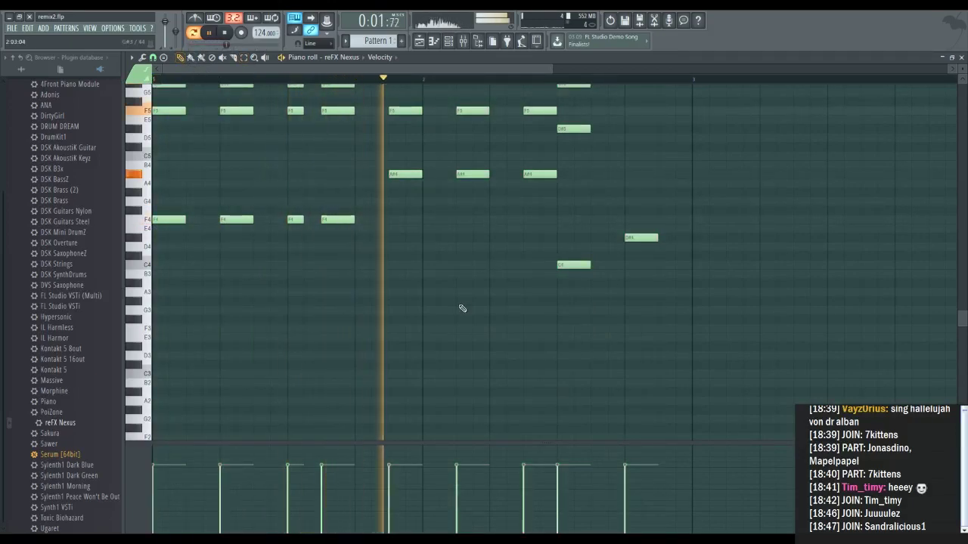
Add D#5, G5 and A#5 above the D#4 note at step 13 of bar 2 and play the chord.
scroll(573, 264, up, 5)
ctrl+scroll(577, 125, up, 2)
key(space)
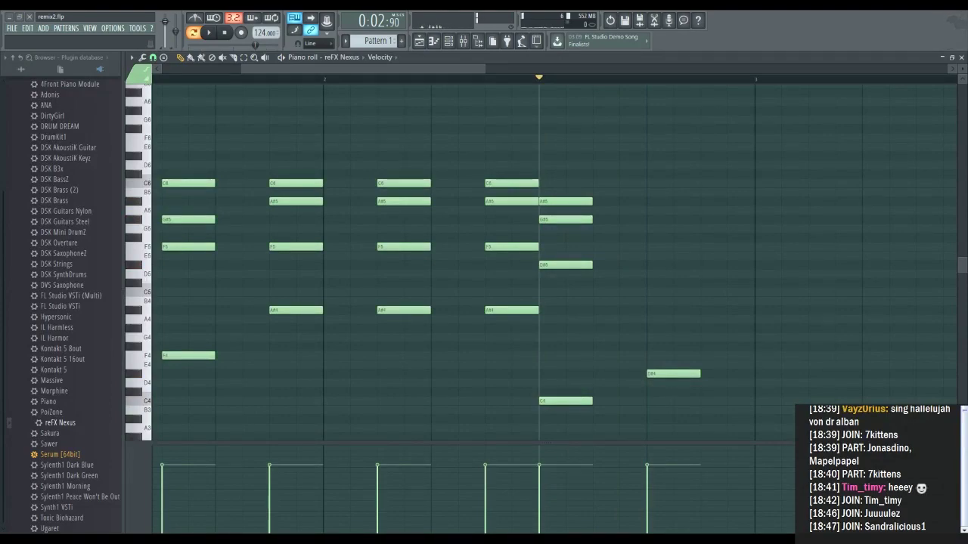
drag(648, 301, 639, 223)
click(642, 238)
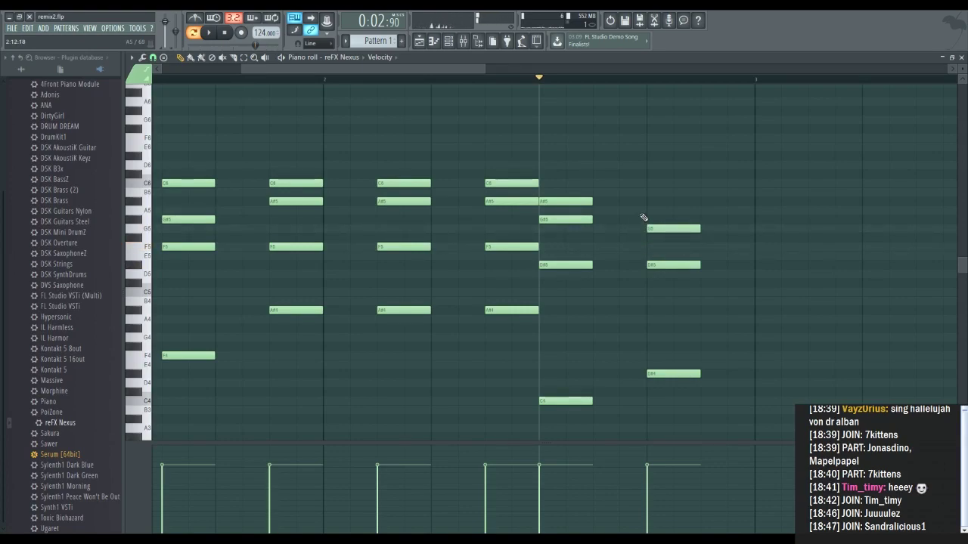
click(642, 198)
key(space)
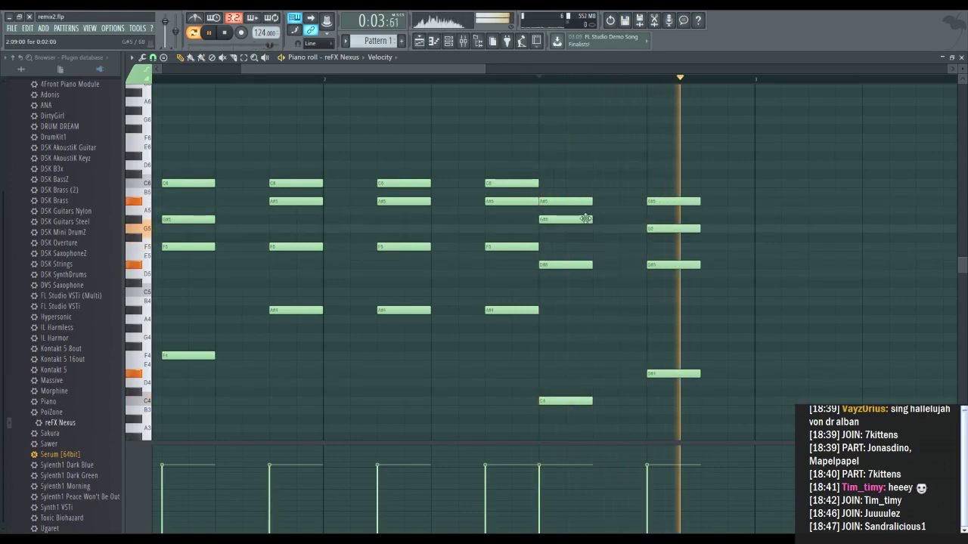
Move the Pattern 1 clip in the playlist to the middle of bar 3 and play the song from there.
scroll(421, 229, down, 3)
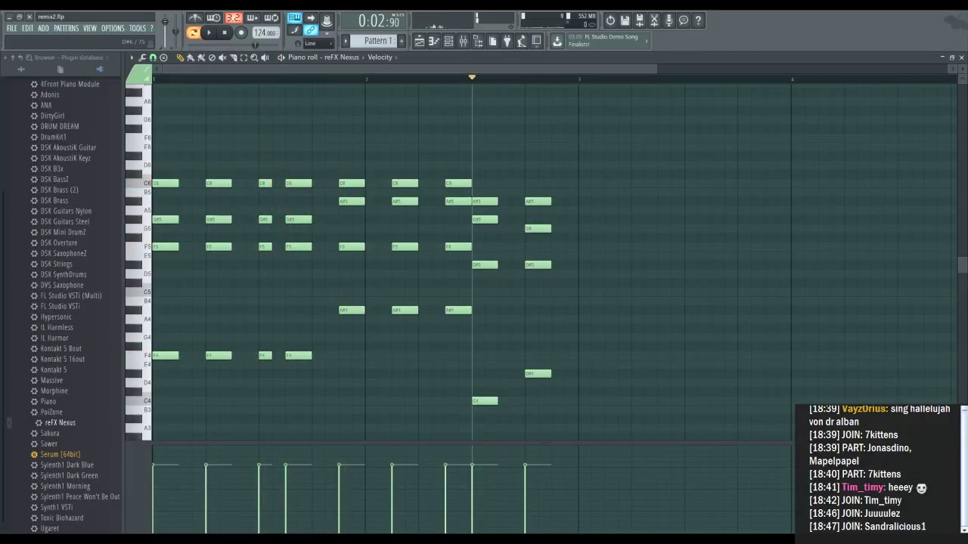
scroll(443, 158, down, 5)
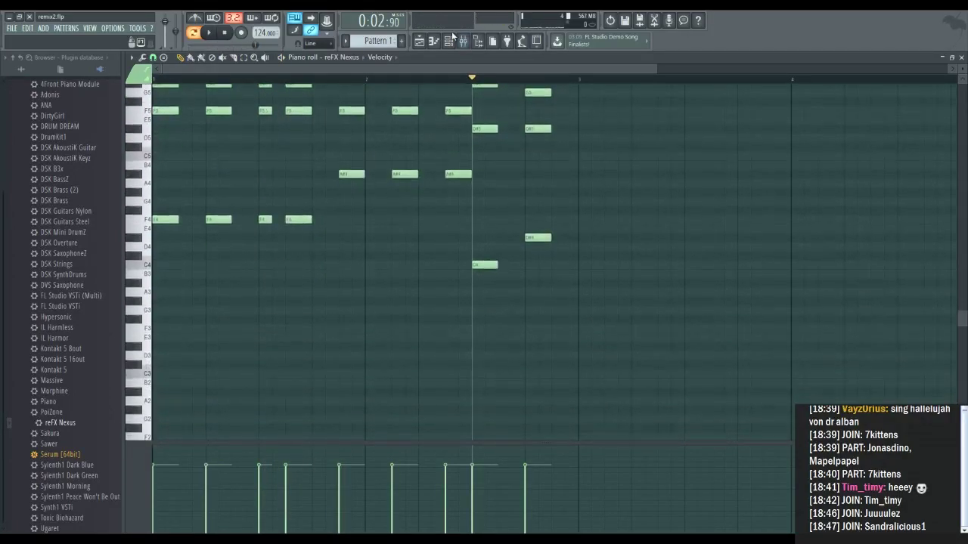
click(419, 42)
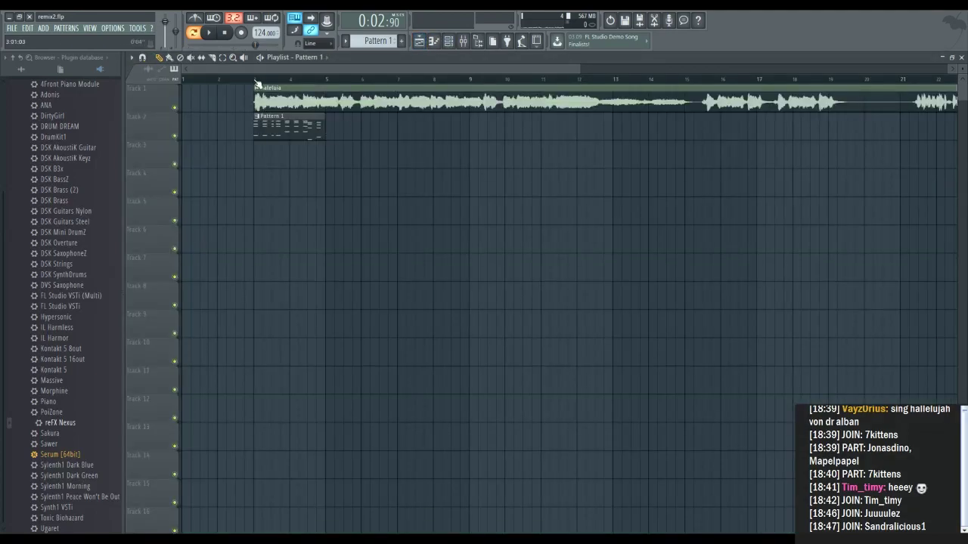
scroll(257, 85, up, 5)
drag(300, 126, 346, 124)
key(space)
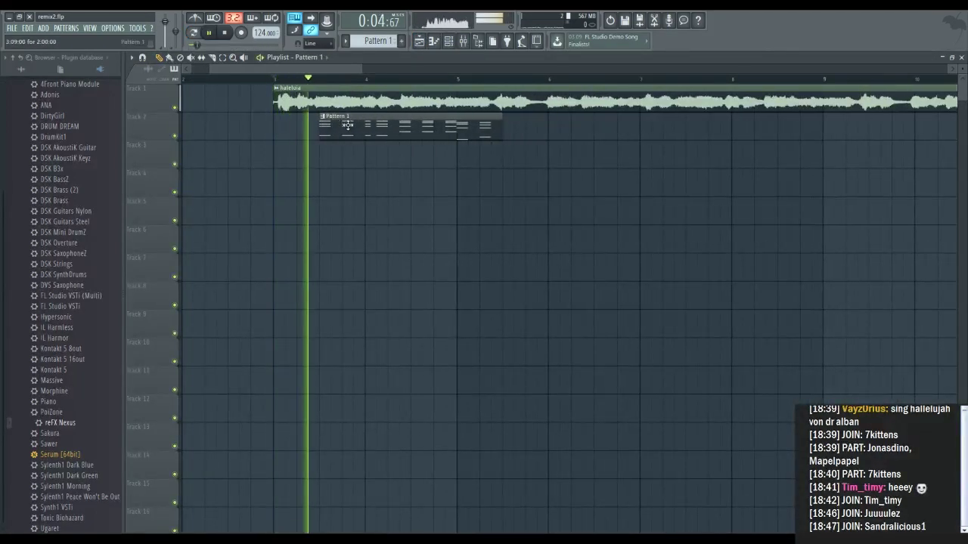
key(space)
click(319, 81)
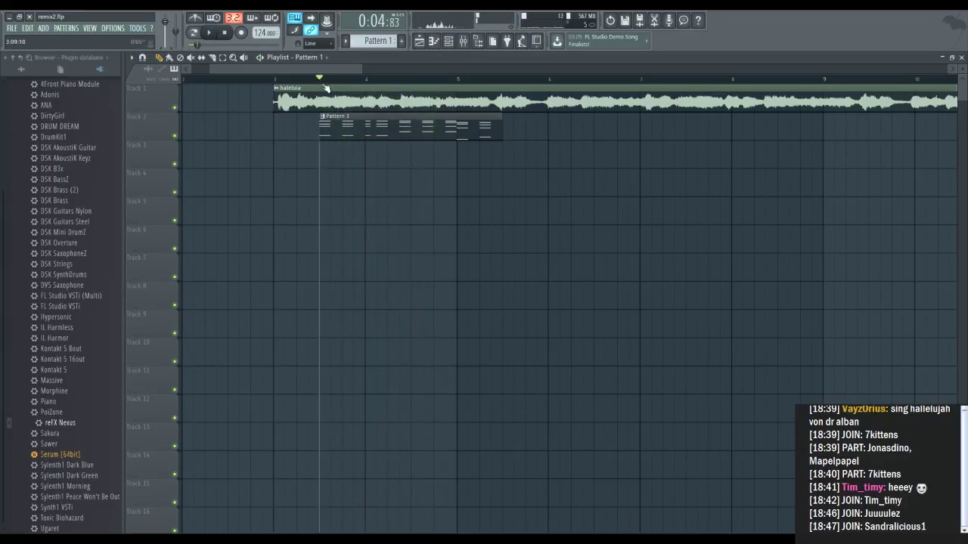
Open Pattern 1 in the piano roll and listen to its chords with the vocal in song mode and alone in pattern mode.
double_click(349, 133)
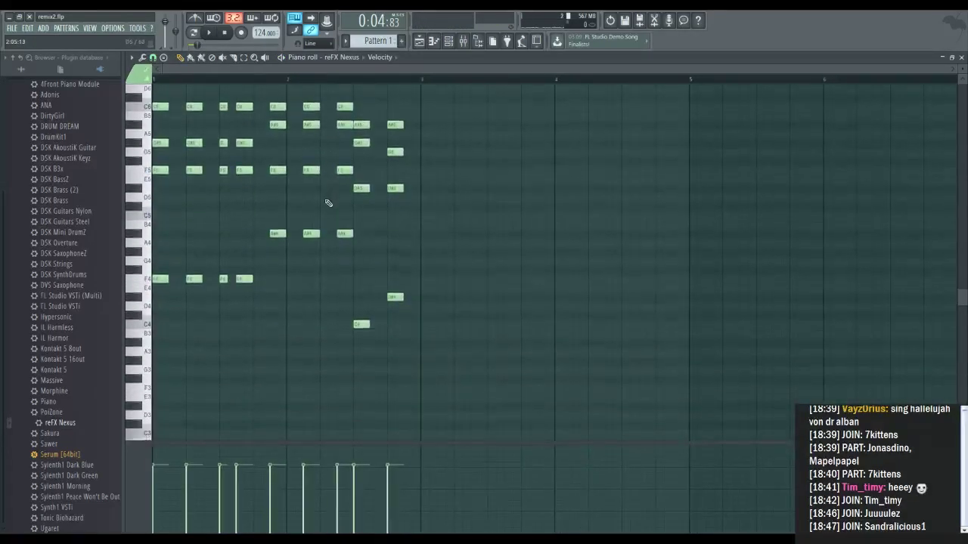
key(space)
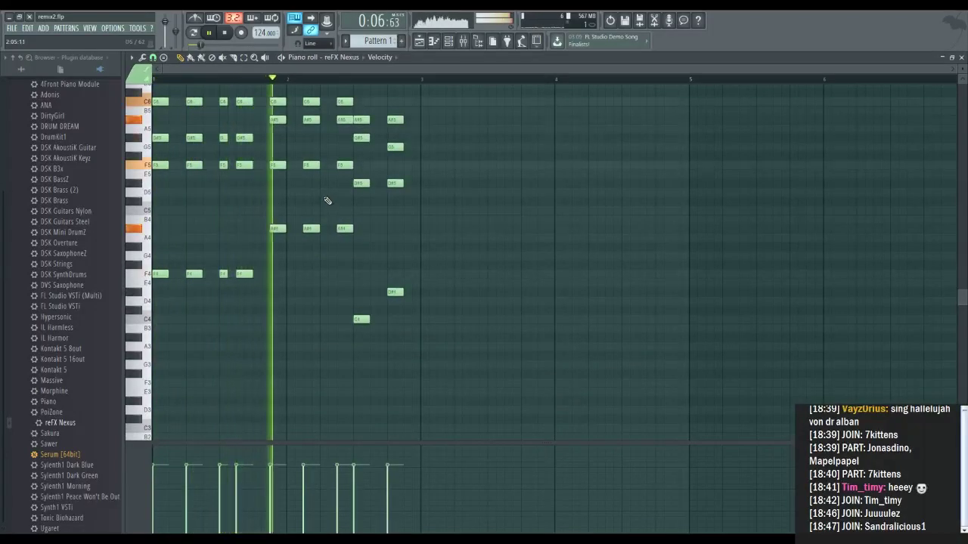
key(space)
key(space)
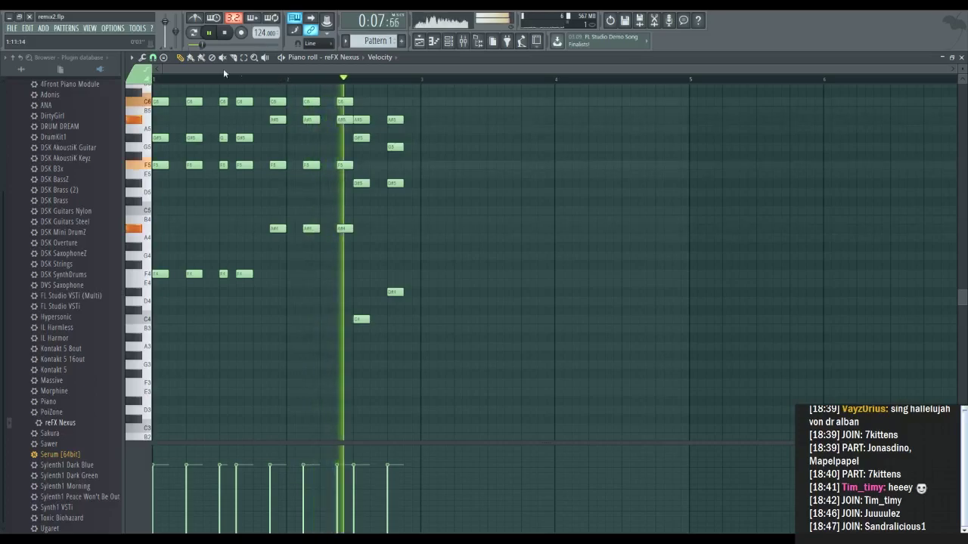
key(l)
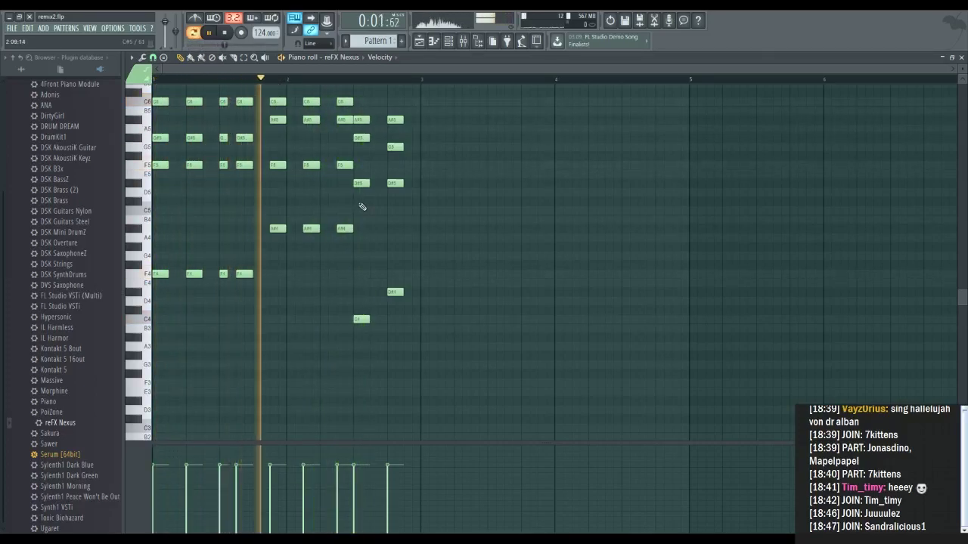
key(space)
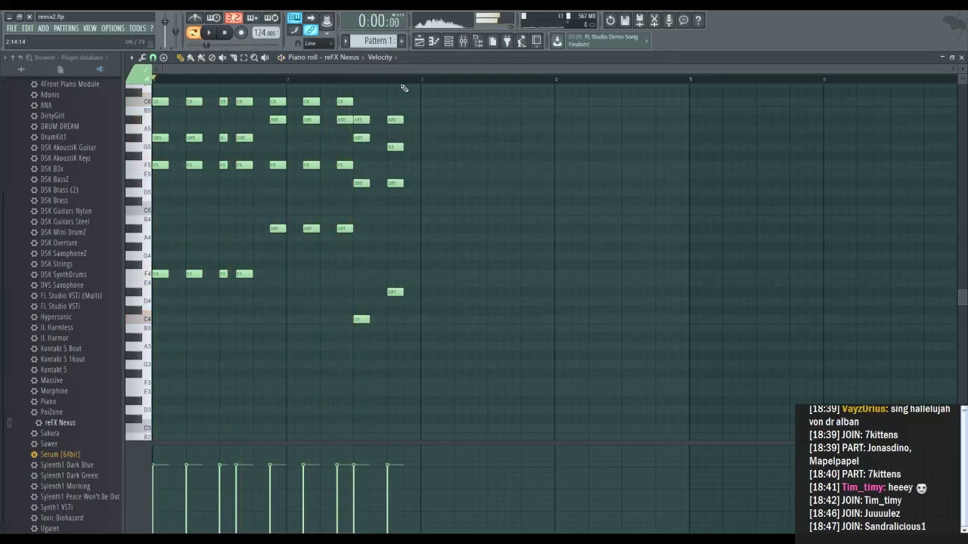
Switch to Pattern 2 and replace the reFX Nexus channel with Serum [64bit].
click(417, 47)
click(451, 44)
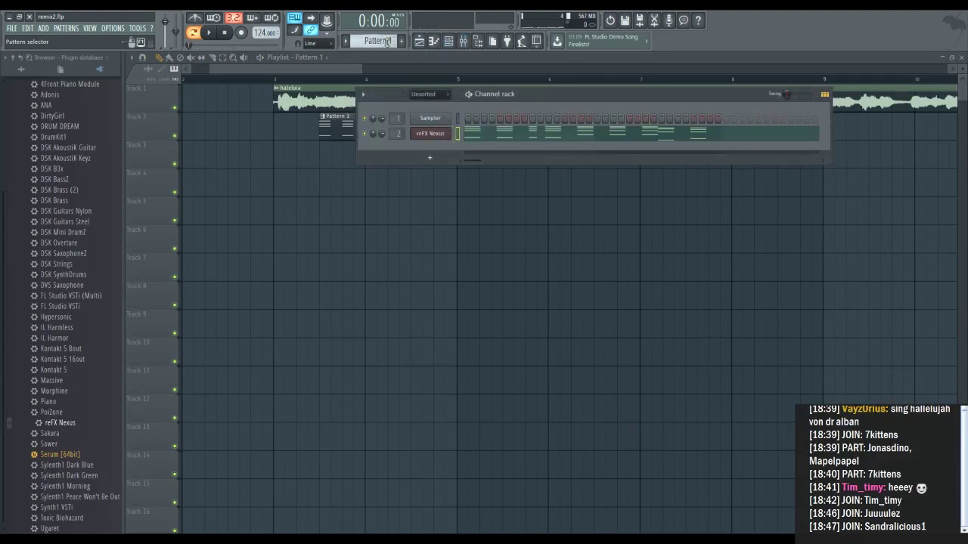
drag(378, 41, 377, 35)
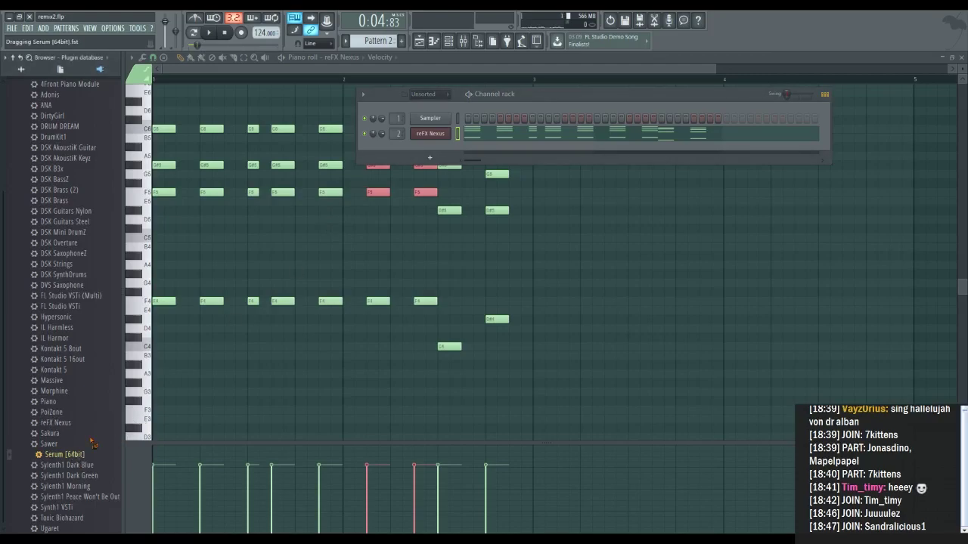
drag(425, 138, 425, 139)
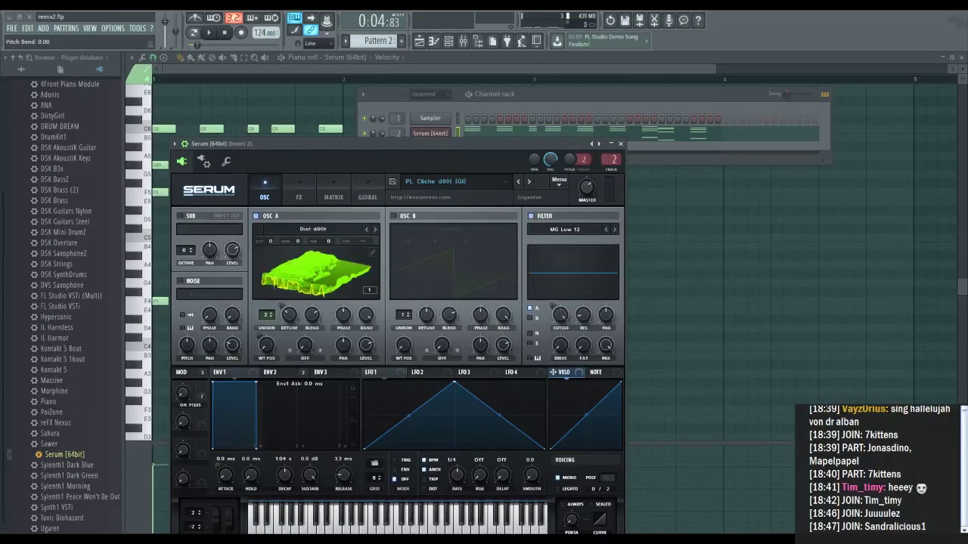
Audition Serum's pluck presets one after another with played notes and load PL Dyk Pyk [PL].
key(d)
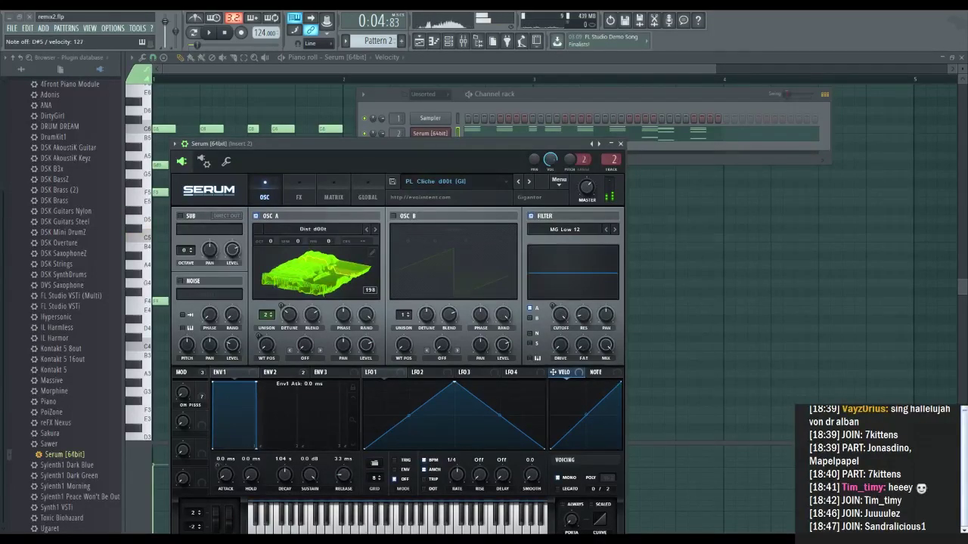
key(v)
click(528, 182)
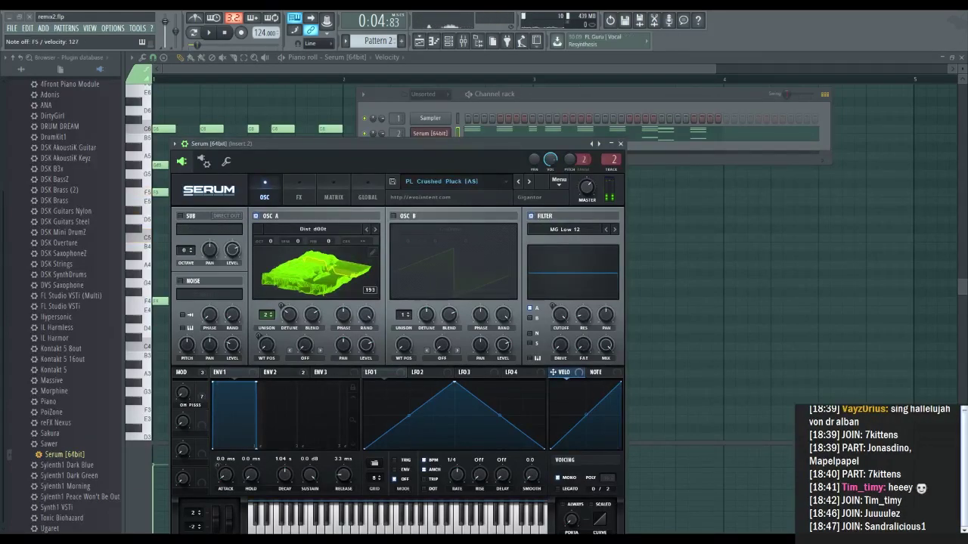
key(z)
key(d)
key(v)
key(z)
key(d)
click(529, 182)
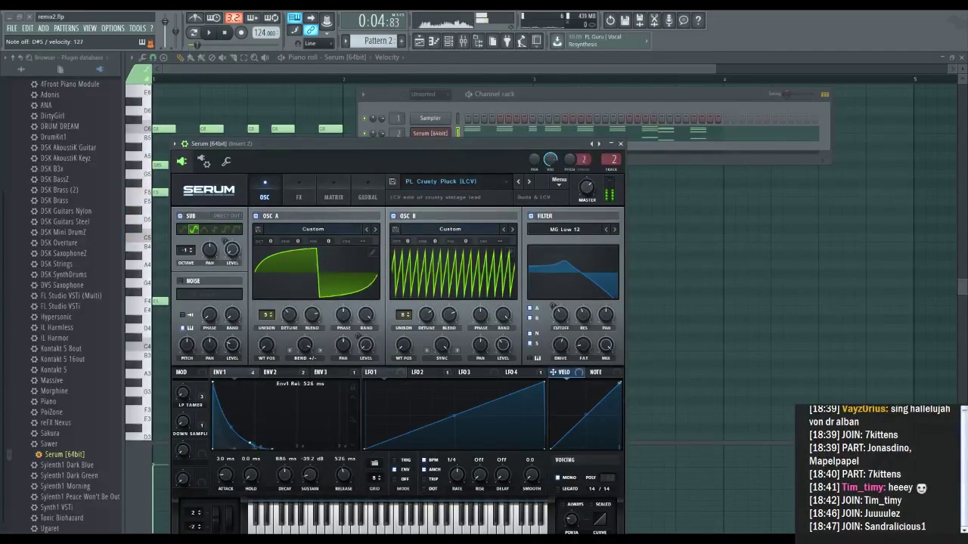
key(z)
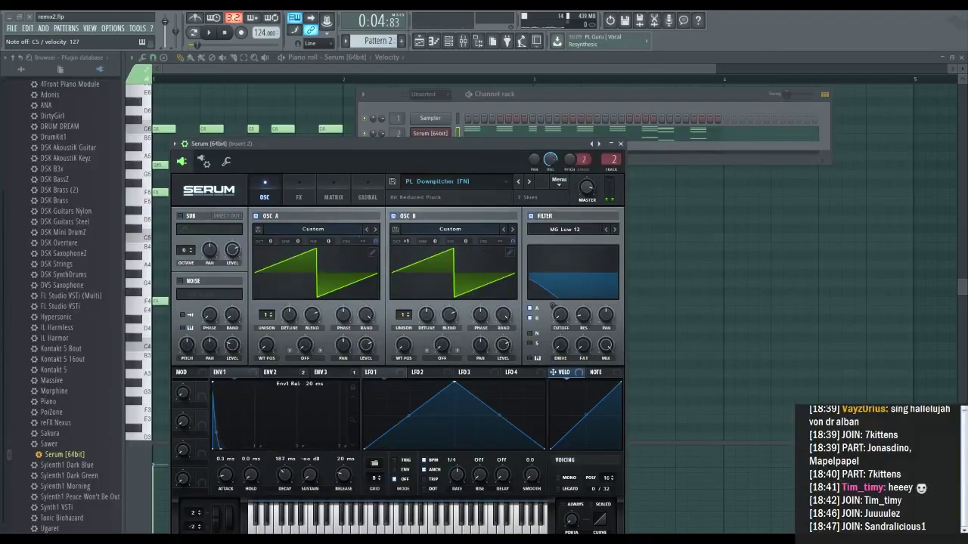
key(d)
key(d)
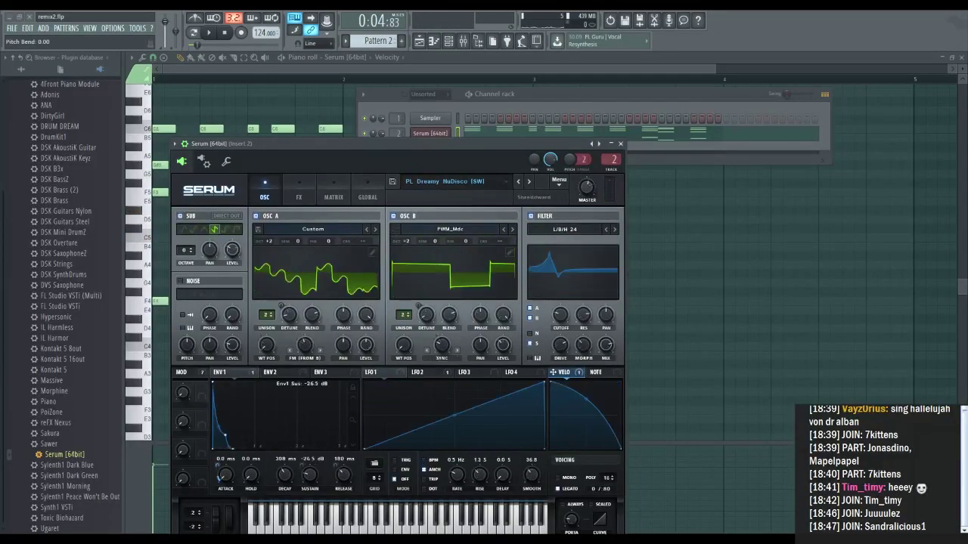
click(528, 182)
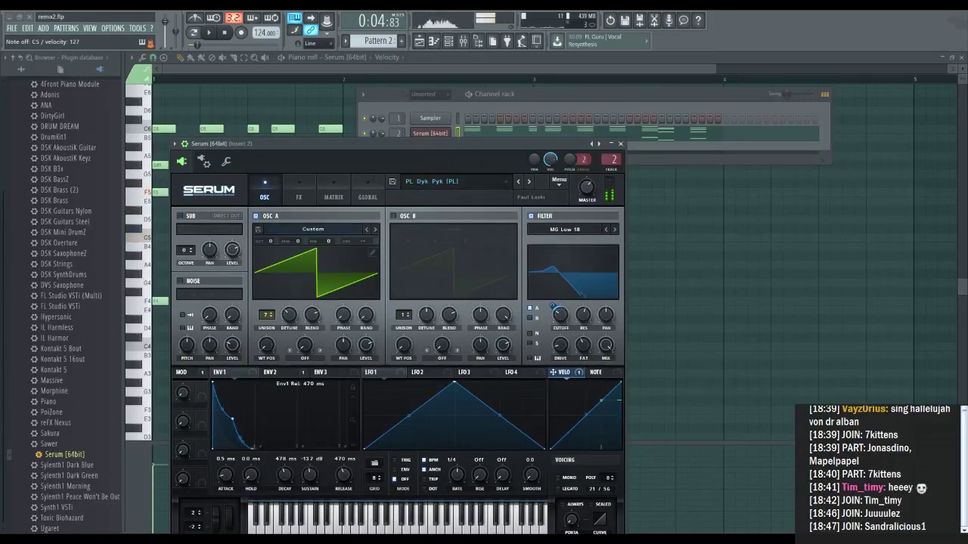
Switch off the Delay and Reverb effects in Serum and play Pattern 2 in the piano roll.
click(299, 197)
click(184, 293)
click(184, 324)
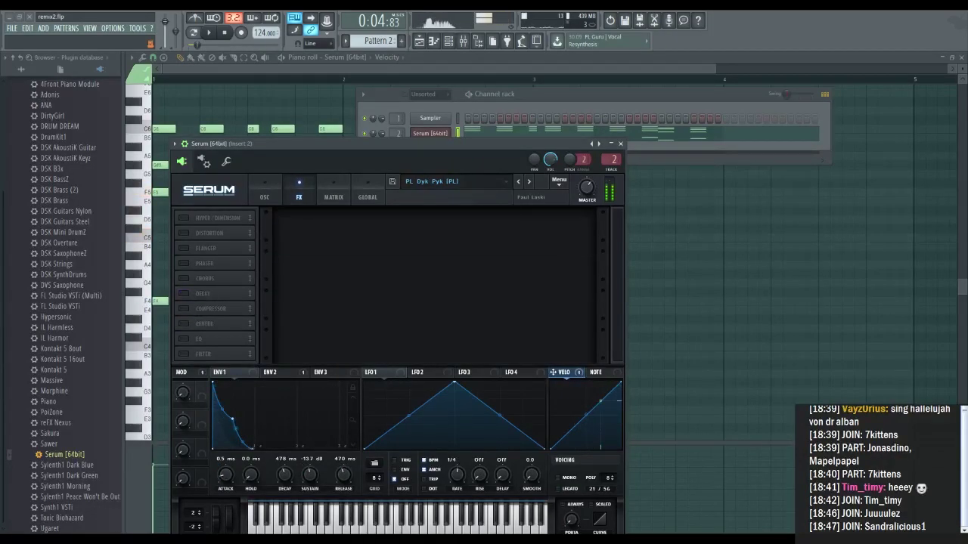
key(space)
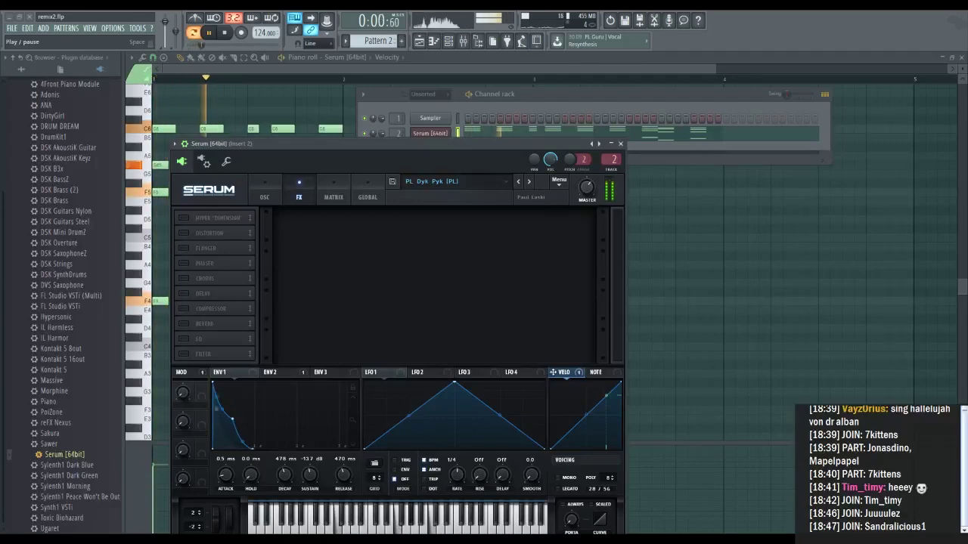
click(265, 66)
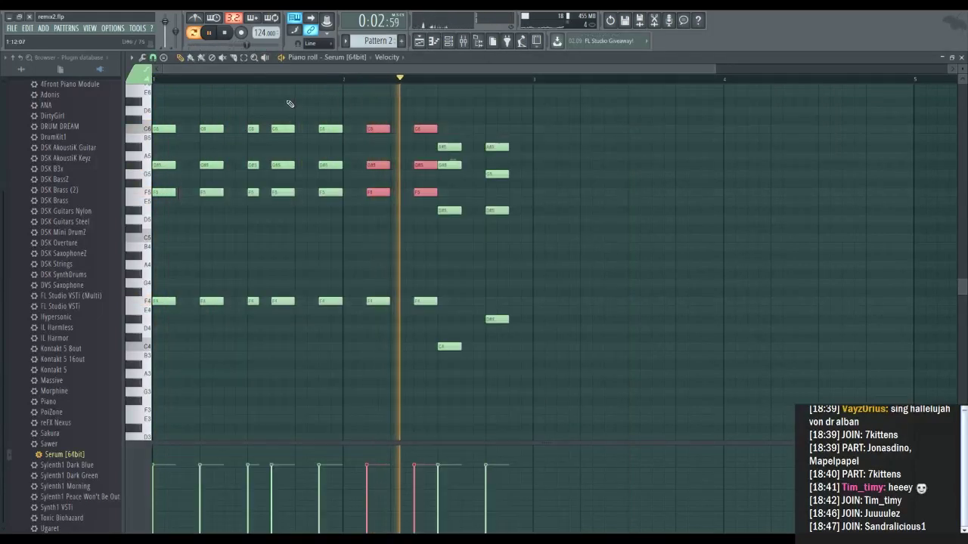
Move the Pattern 2 clip about two bars further along on playlist Track 3 and reopen its notes in the piano roll.
key(space)
drag(366, 288, 443, 305)
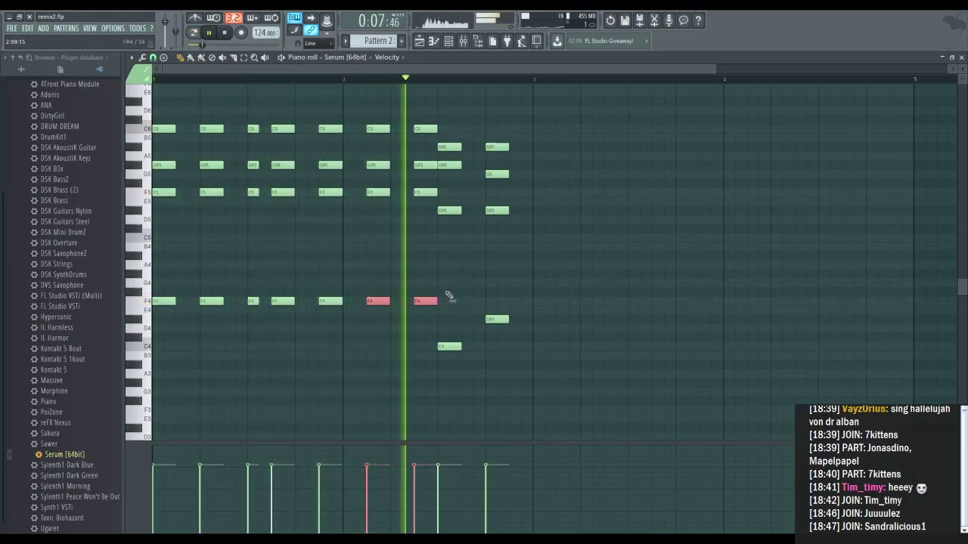
click(418, 40)
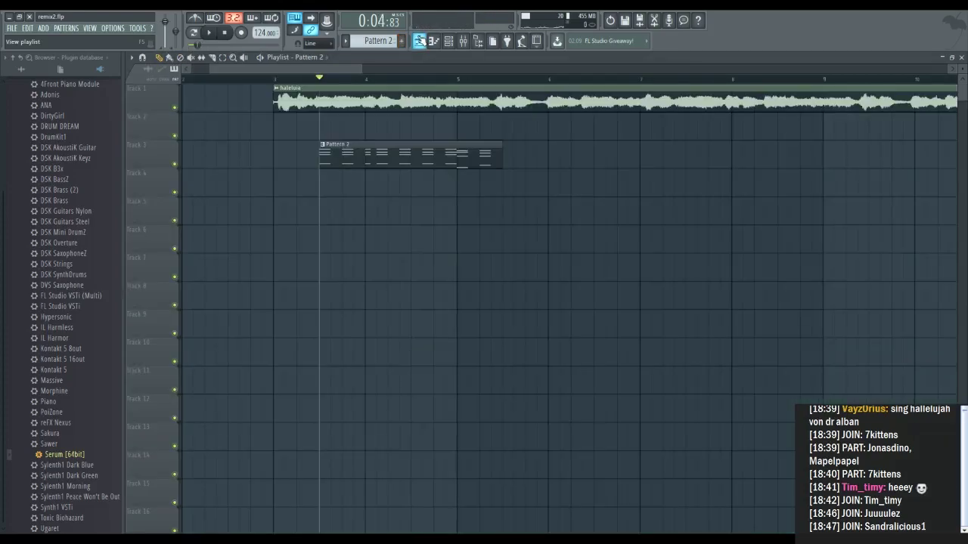
drag(356, 143, 538, 144)
double_click(538, 145)
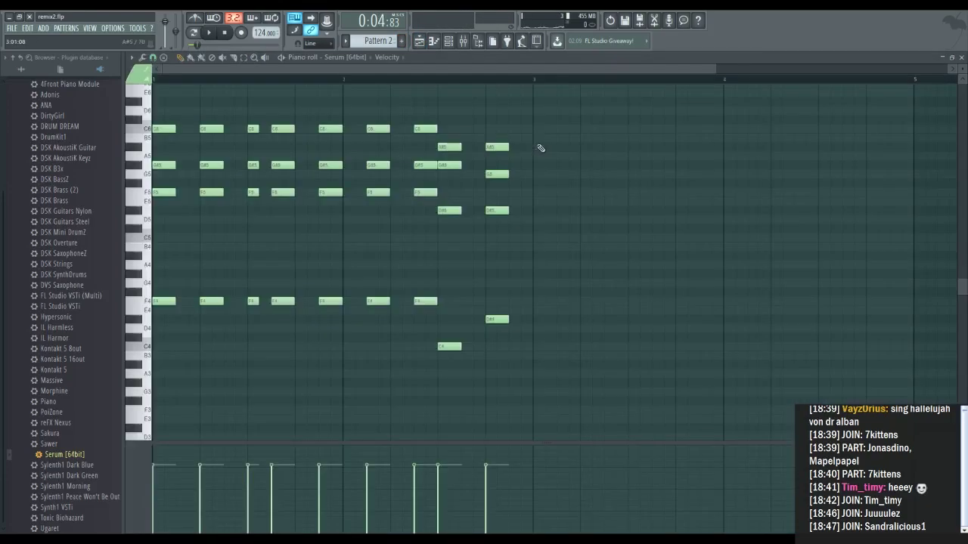
Listen to Pattern 2's chords in the piano roll and with the vocal in the playlist.
key(space)
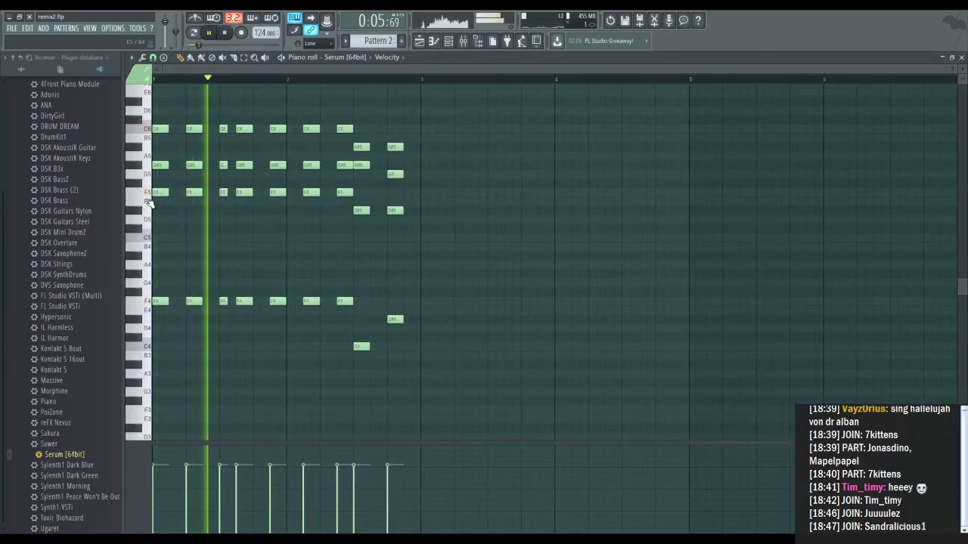
scroll(155, 201, up, 2)
key(space)
drag(382, 119, 320, 119)
key(space)
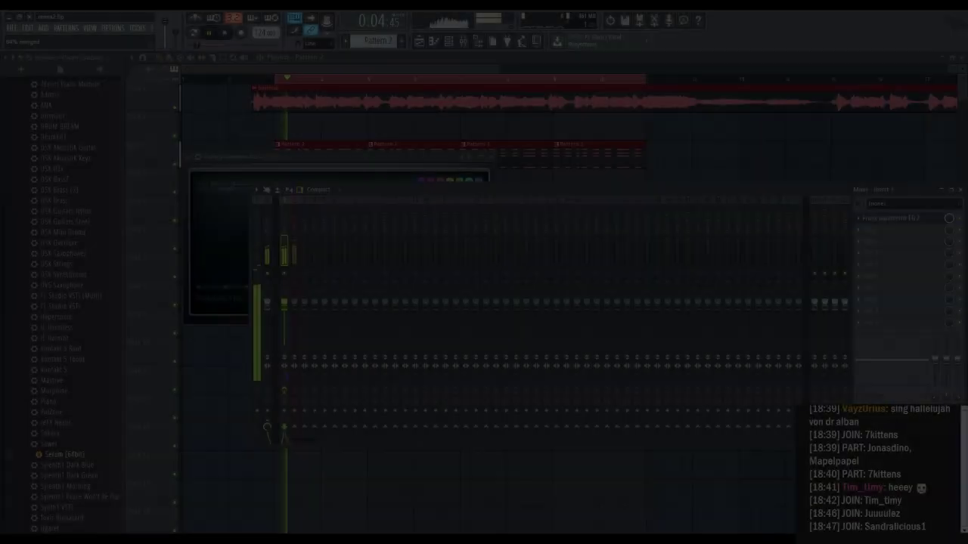
key(space)
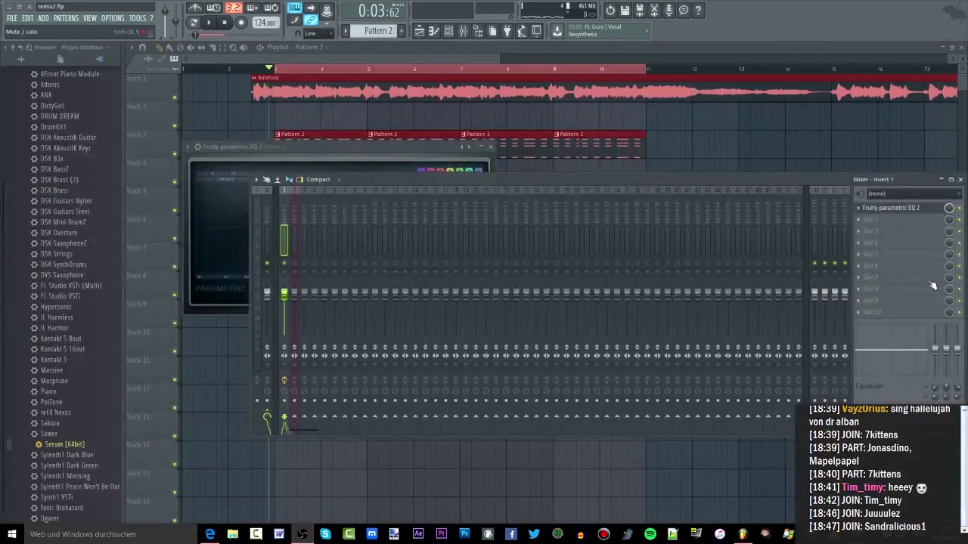
Add Fruity Stereo Enhancer to slot 2 and Fruity Reeverb 2 to slot 5 of mixer track Insert 1.
middle_click(931, 285)
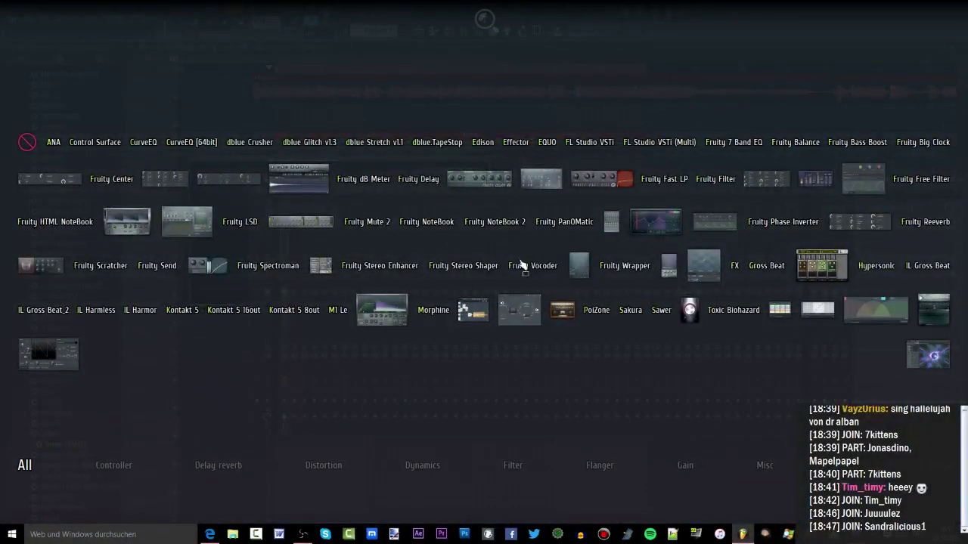
drag(387, 267, 900, 220)
key(alt+p)
drag(46, 267, 885, 256)
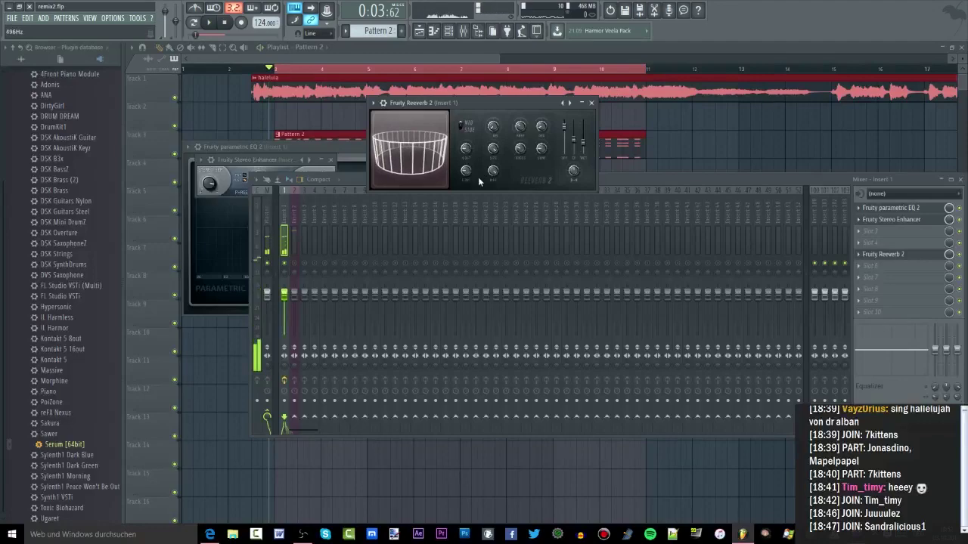
Play the song, open the Stereo Enhancer and slightly lower the wet level of Fruity Reeverb 2 on Insert 1.
key(space)
key(space)
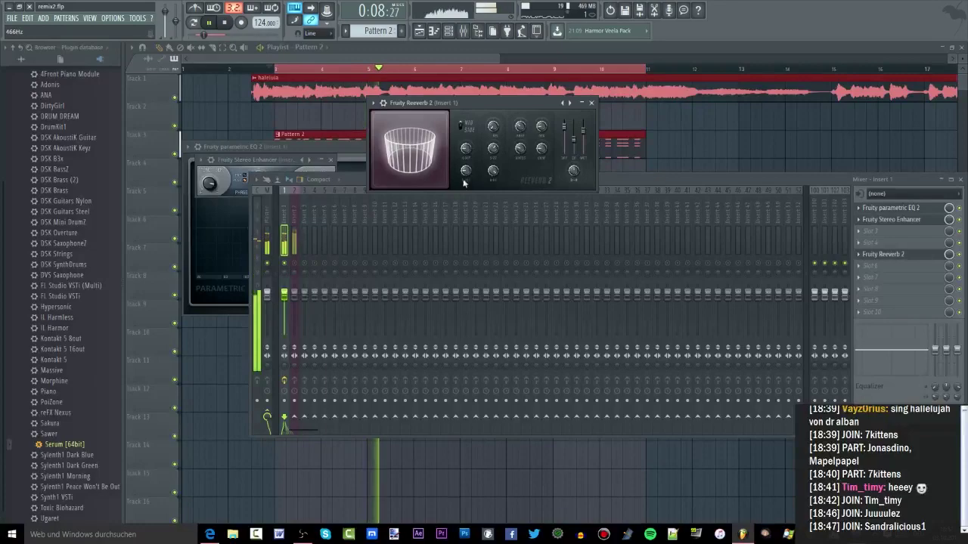
click(909, 221)
click(910, 221)
drag(584, 131, 589, 141)
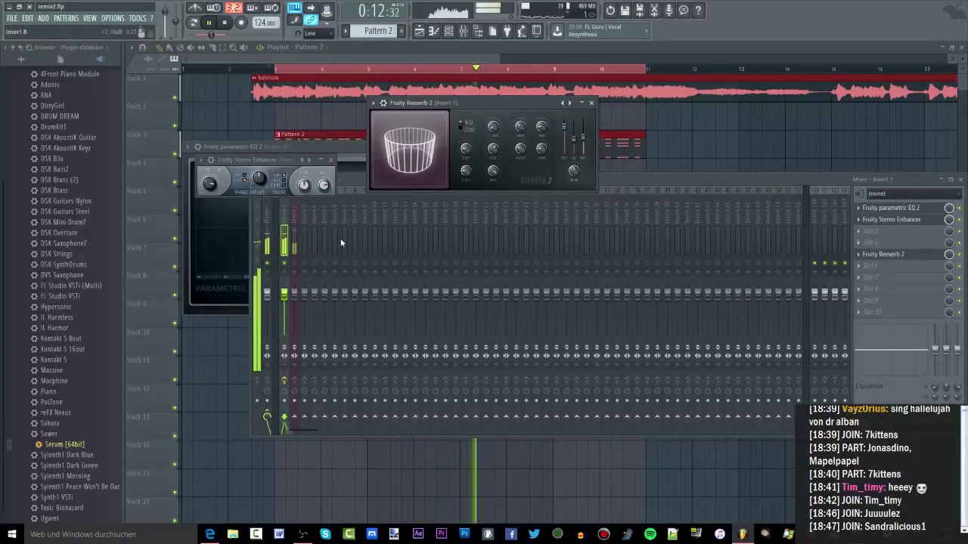
Lower the volume fader of mixer track Insert 2 to 81%, stop playback and deselect the playlist clips.
click(294, 299)
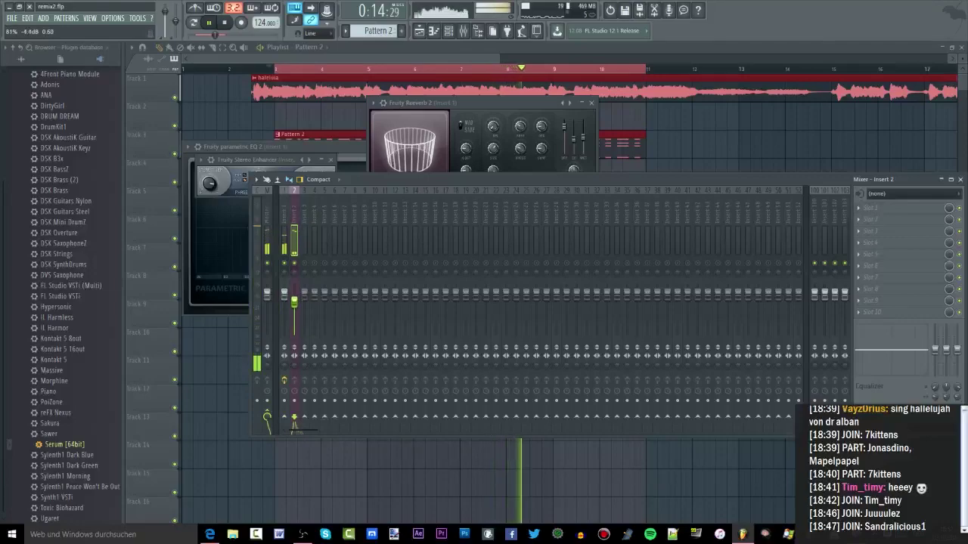
key(space)
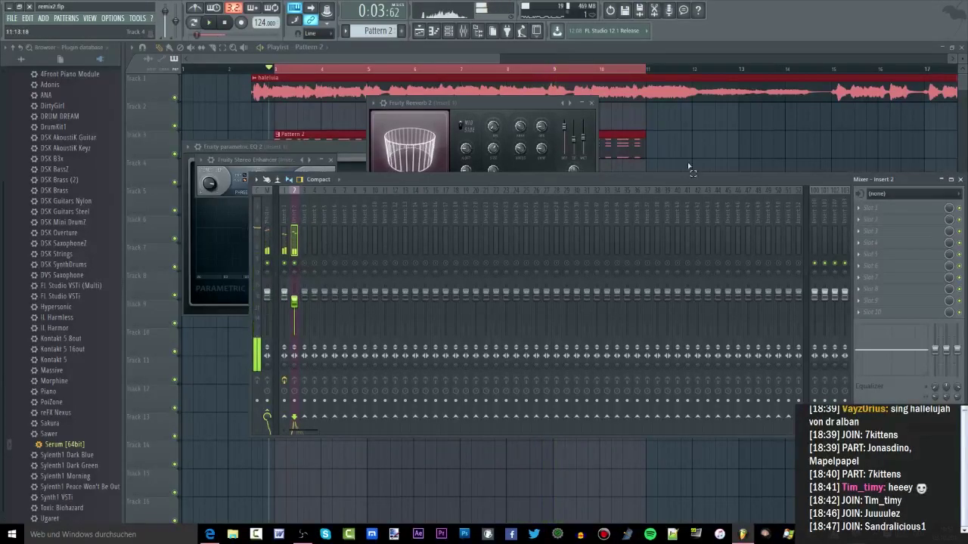
click(688, 164)
click(463, 31)
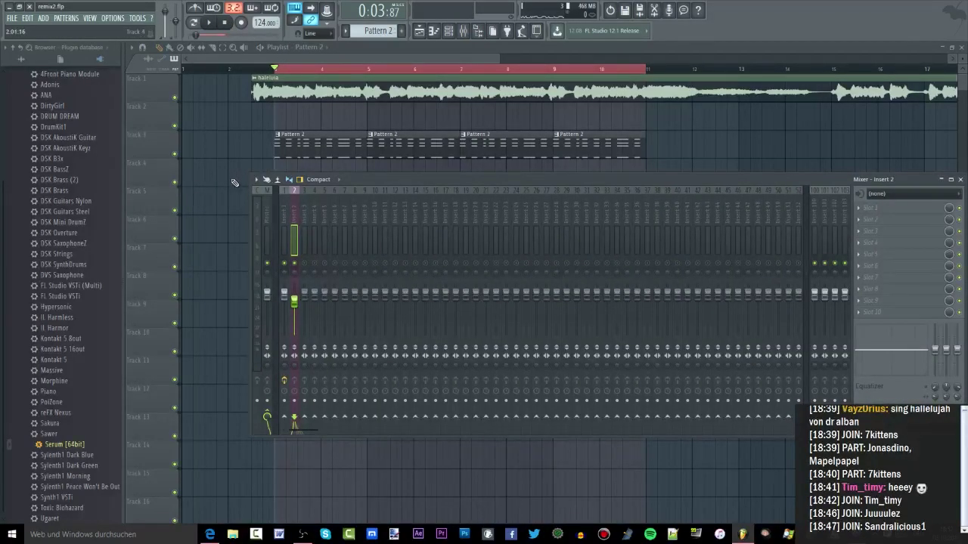
Add Fruity parametric EQ 2 to the first slot of Insert 2 and adjust it during playback.
key(space)
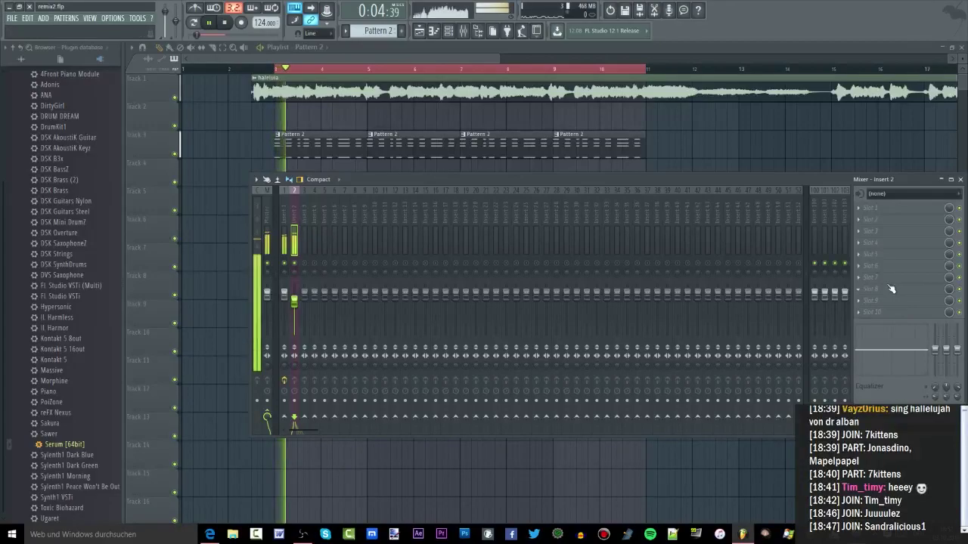
middle_click(880, 262)
click(655, 220)
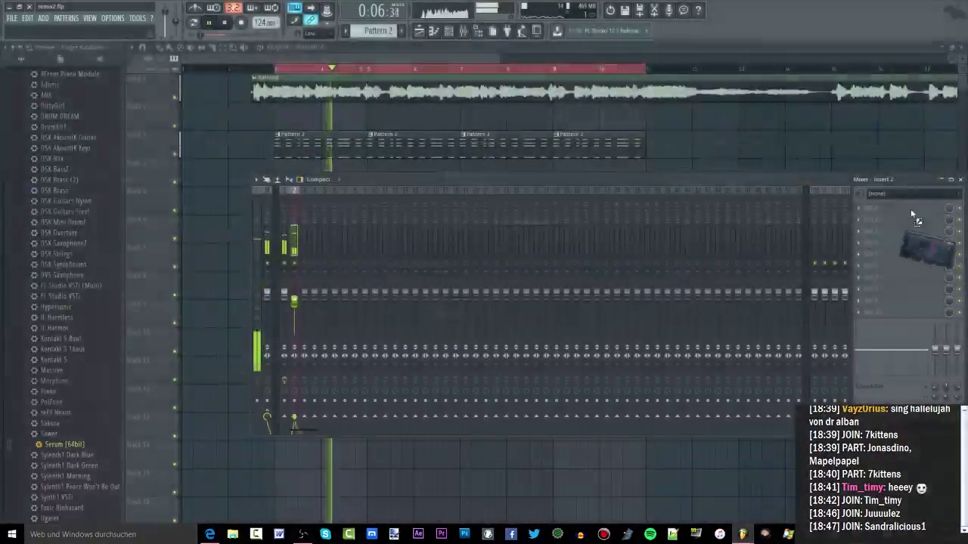
drag(239, 185, 312, 163)
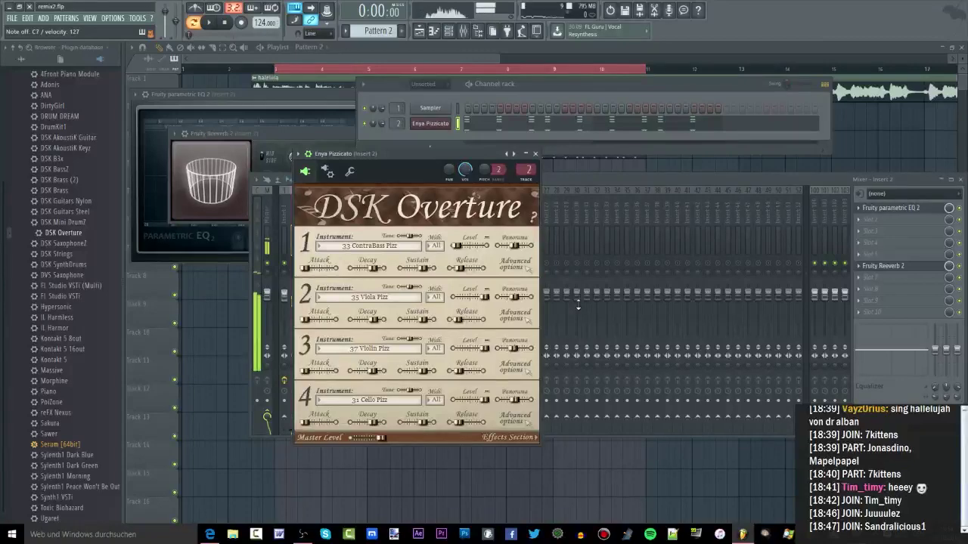
Set DSK Overture's first instrument layer to 35 Viola Pizz and audition it with Fruity Reeverb 2 open on Insert 2.
click(397, 247)
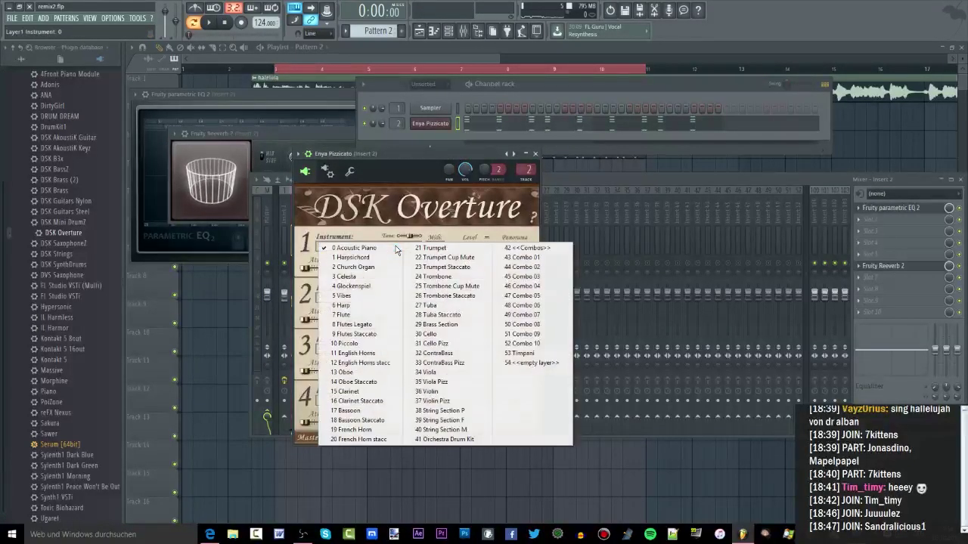
click(436, 384)
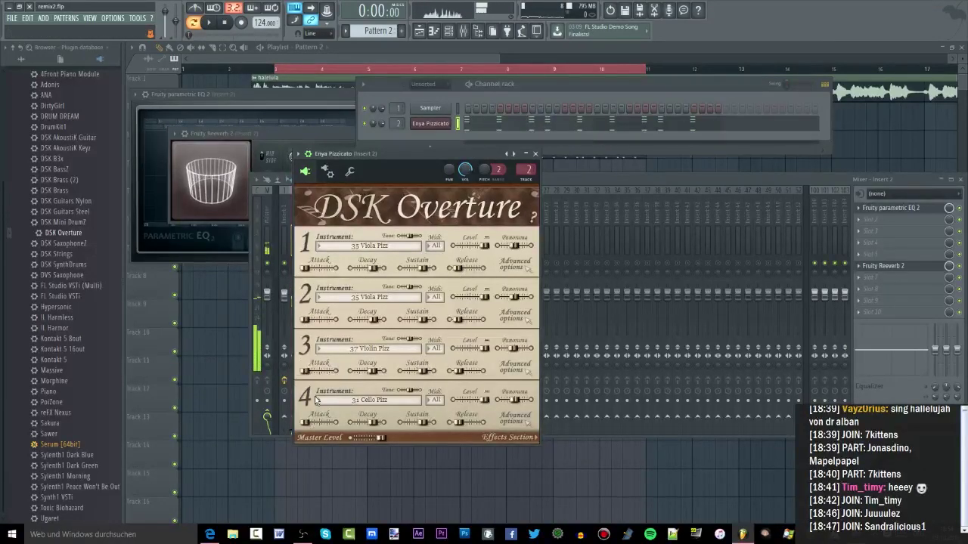
click(879, 276)
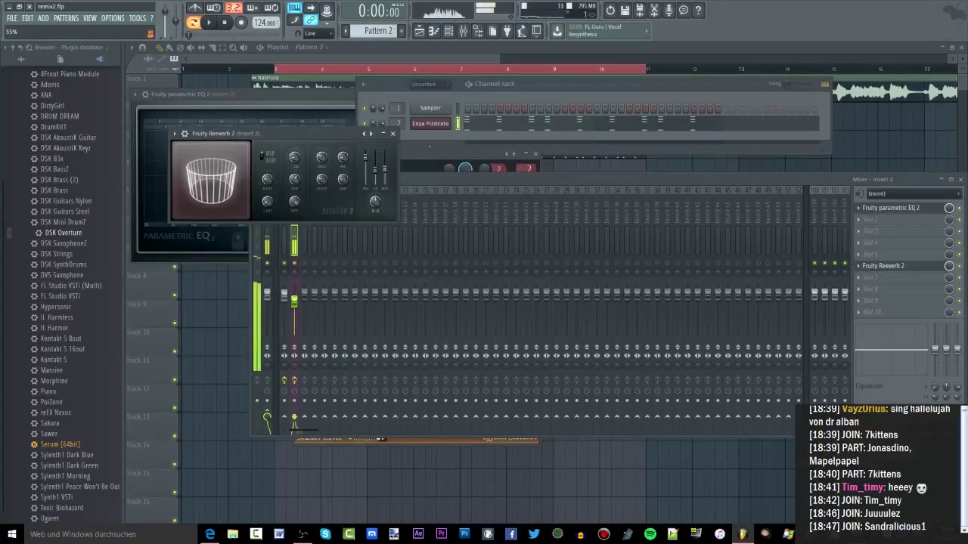
key(space)
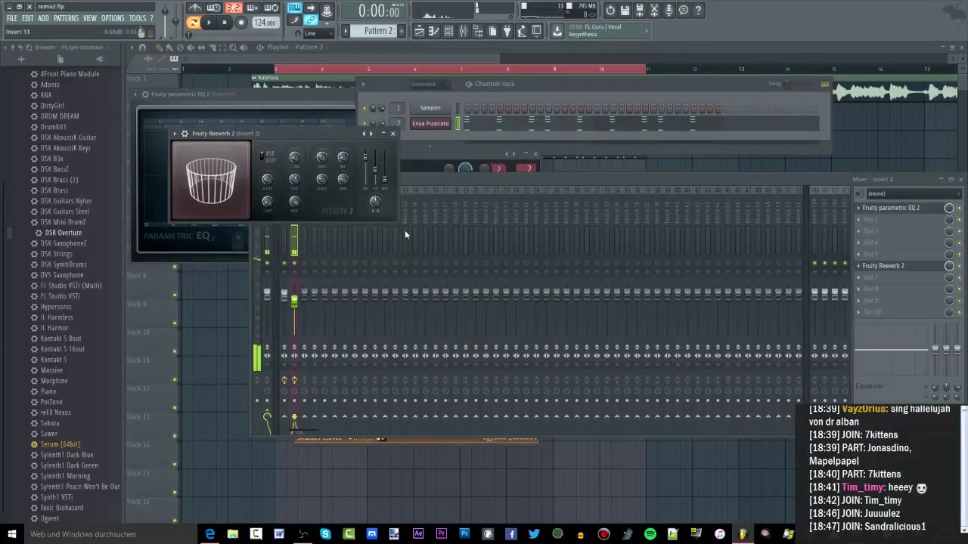
Rework Pattern 2's notes in the piano roll into sustained chords starting with F3, F4, G#4 and C5.
click(525, 126)
key(ctrl+a)
mouse_move(219, 299)
mouse_down()
mouse_move(270, 303)
mouse_move(229, 303)
mouse_up()
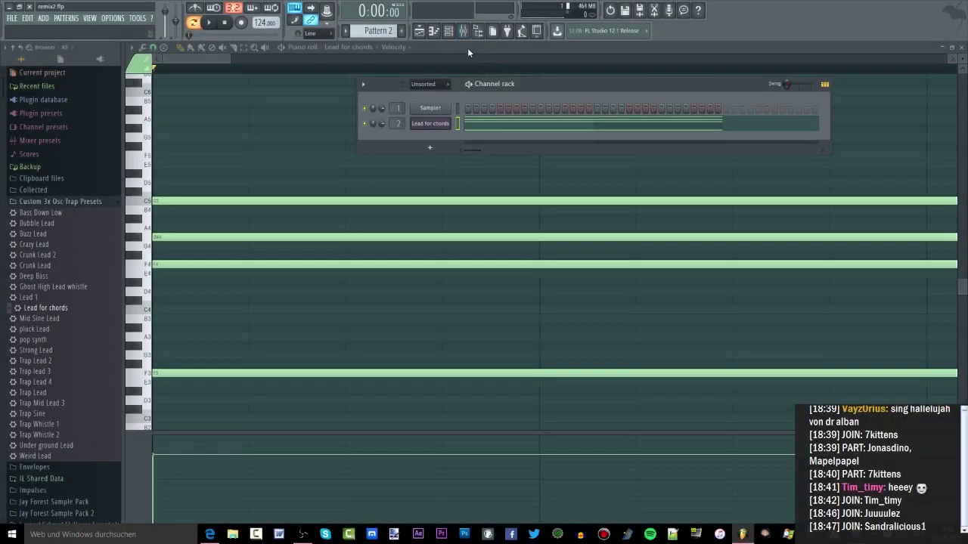
Create an automation clip for the band 7 frequency of Insert 2's Fruity parametric EQ 2 and return to the playlist.
click(463, 30)
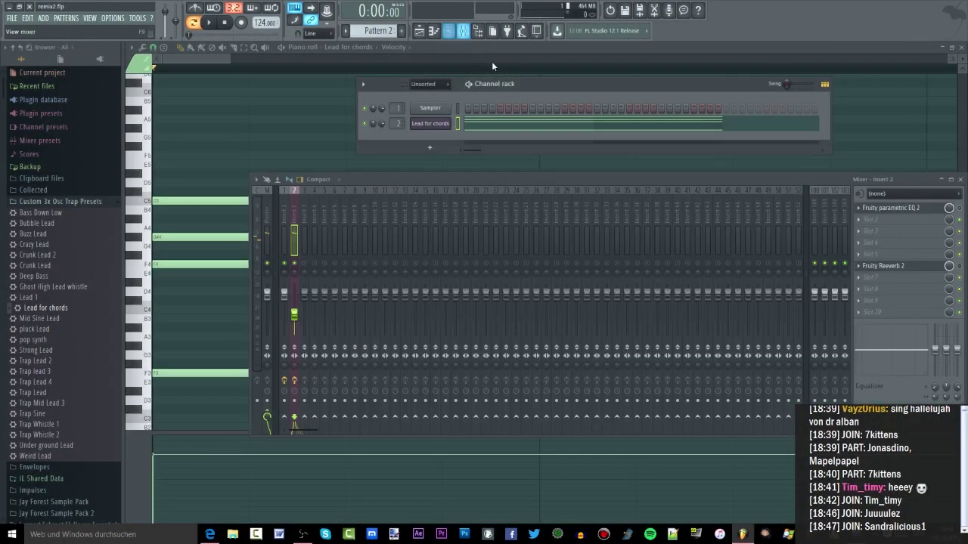
click(937, 211)
key(space)
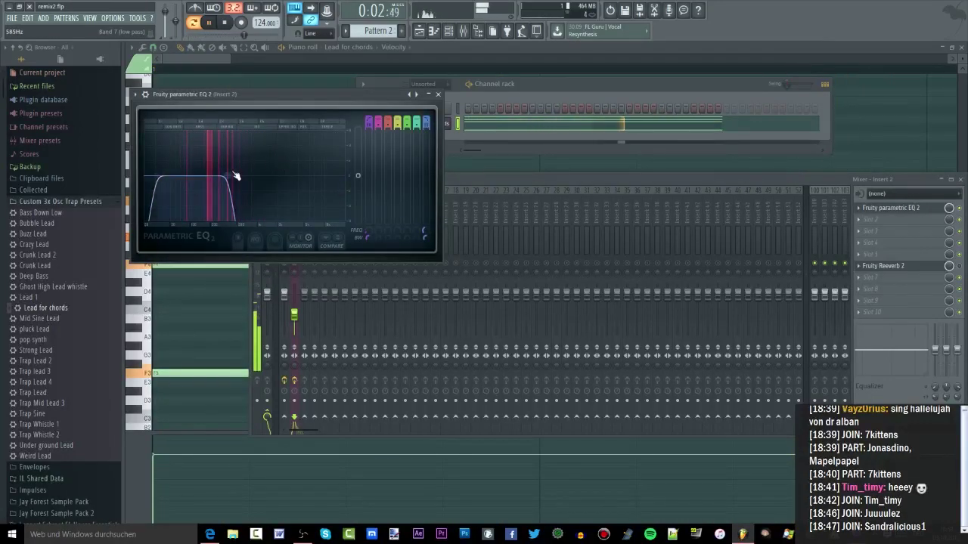
right_click(425, 232)
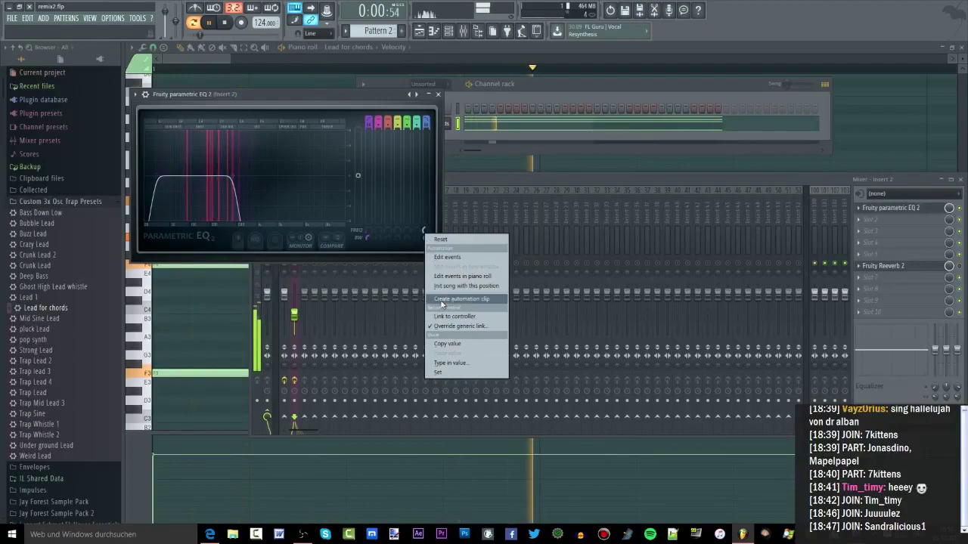
click(442, 303)
click(472, 265)
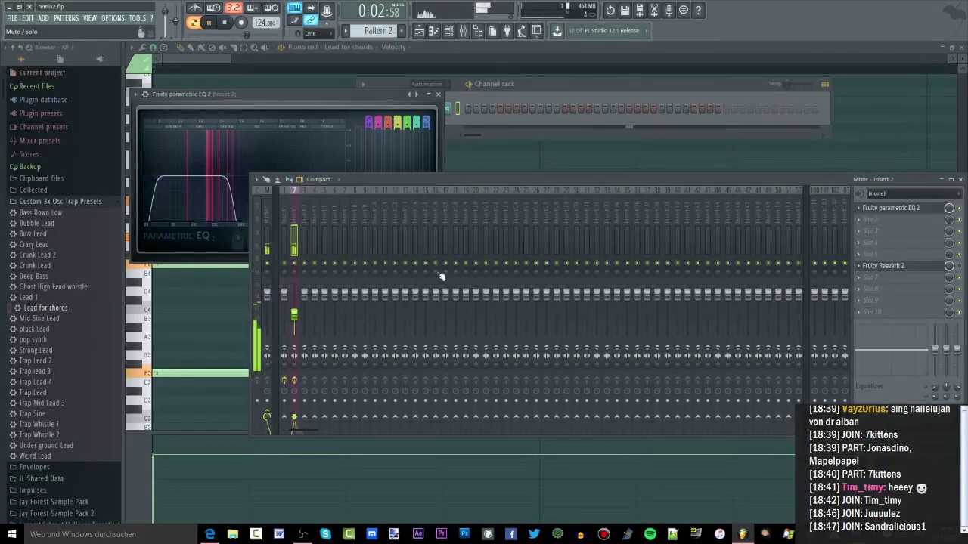
key(F5)
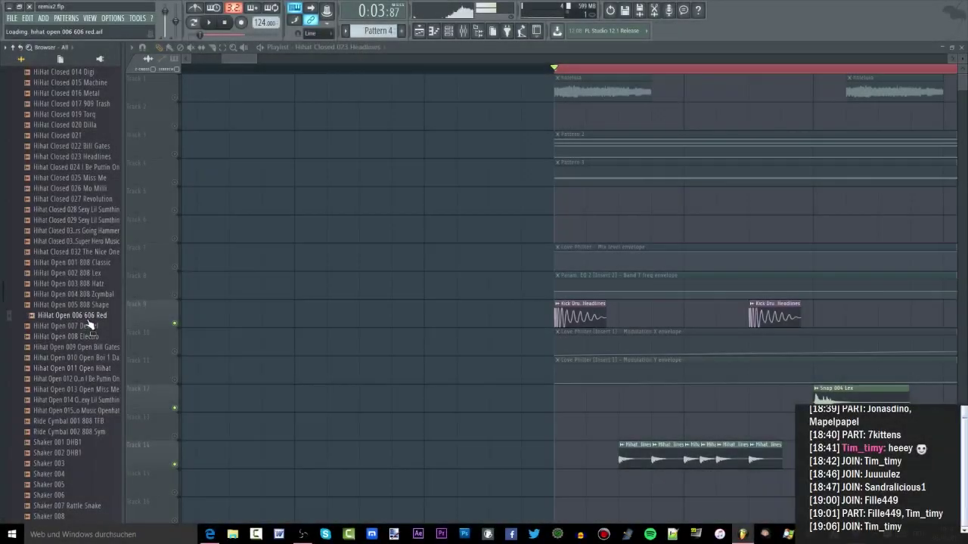
Audition open hi-hat, ride cymbal and shaker samples in the browser.
click(88, 336)
click(81, 443)
click(82, 455)
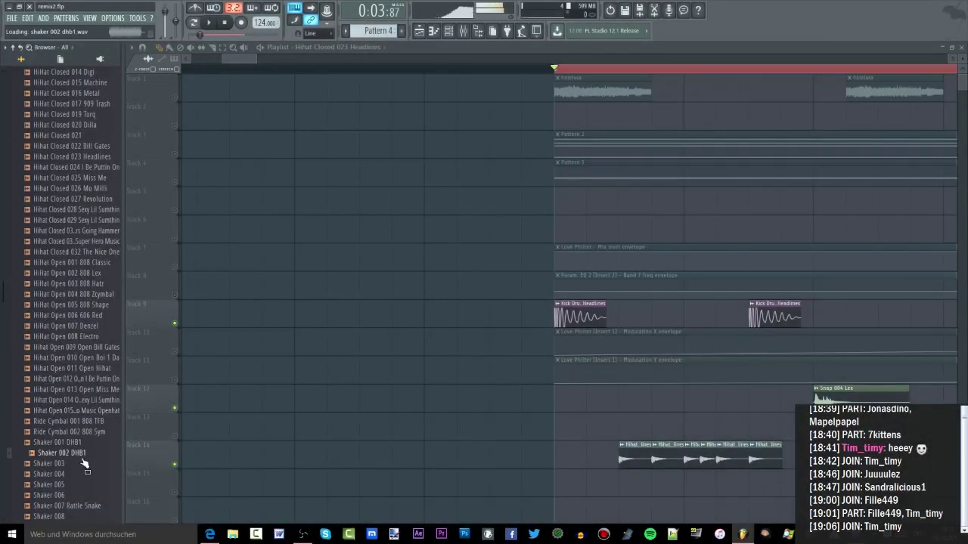
click(68, 486)
scroll(68, 460, down, 8)
scroll(72, 287, up, 8)
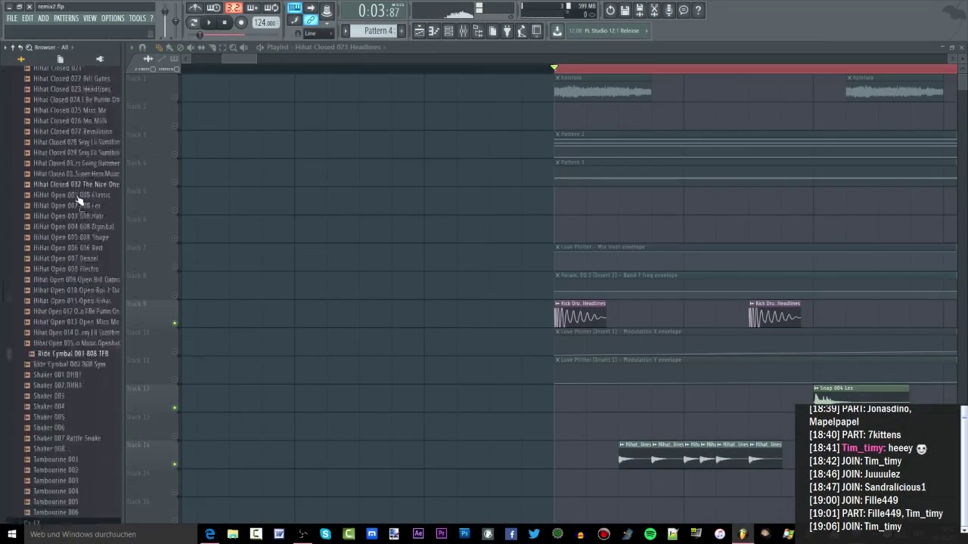
Audition closed hi-hat samples, replace the Track 14 hi-hat with Hihat Closed 027 Revolution and play the beat.
click(79, 231)
click(79, 220)
click(85, 201)
click(88, 210)
drag(88, 201, 107, 215)
drag(630, 454, 630, 455)
key(space)
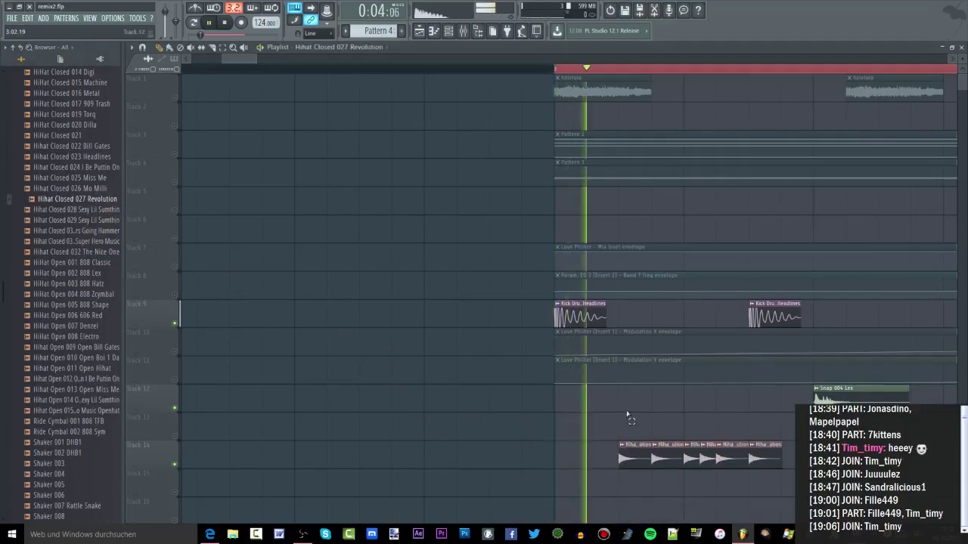
Add a hi-hat hit at 3.02.00 on Track 14 and move the short in-between hit to 3.03.12.
scroll(579, 447, down, 2)
scroll(653, 480, up, 6)
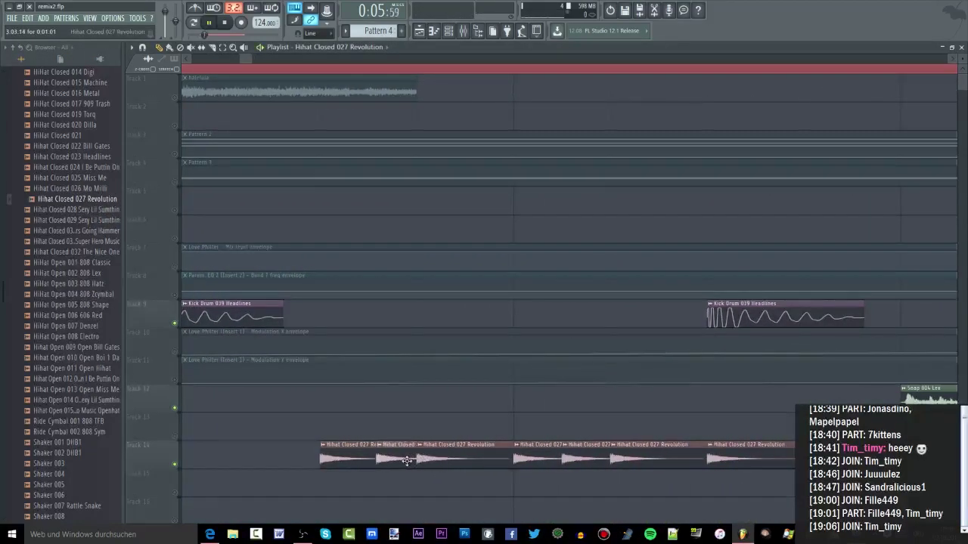
key(space)
key(space)
drag(422, 461, 392, 459)
drag(360, 413, 241, 460)
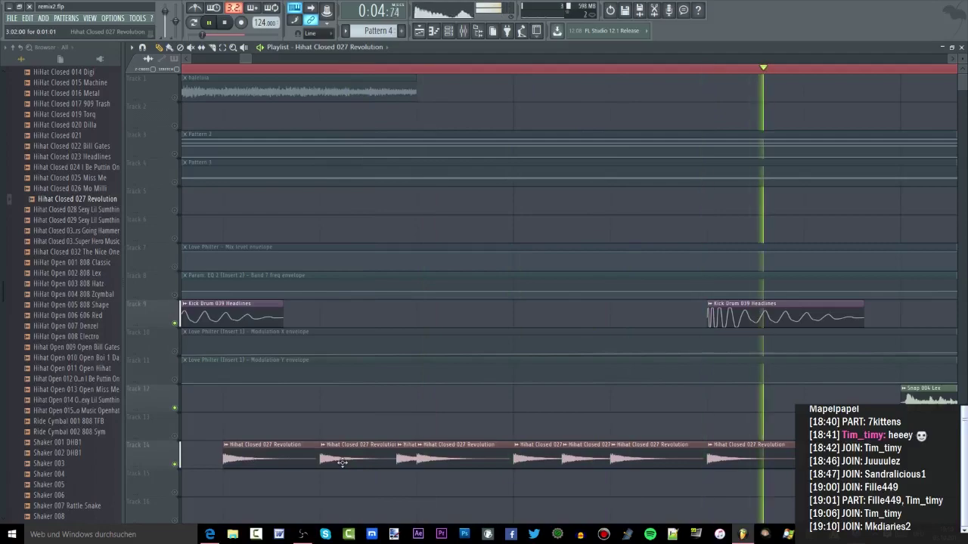
drag(400, 459, 369, 459)
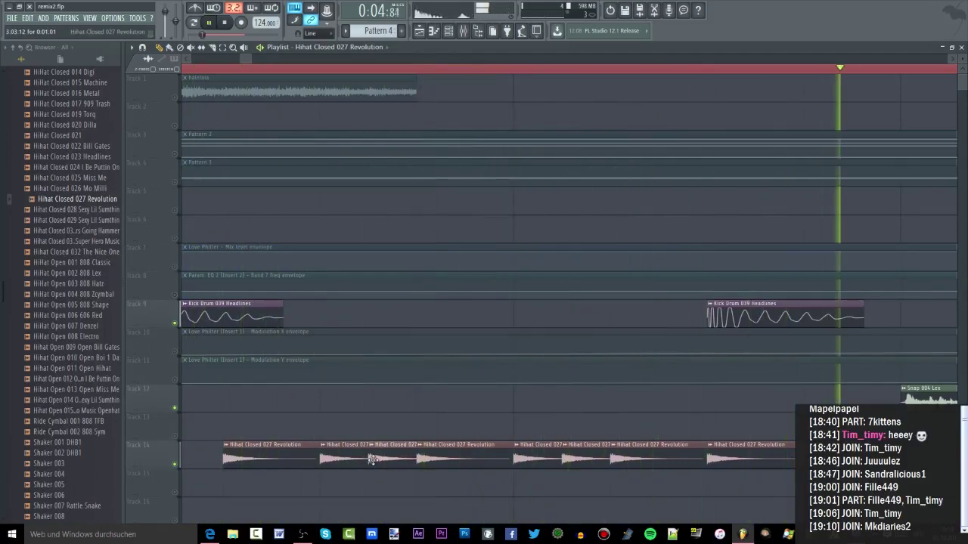
Move the second in-between hi-hat hit on Track 14 to 3.06.11 and add another hit just after the snap.
key(space)
key(space)
drag(732, 430, 678, 466)
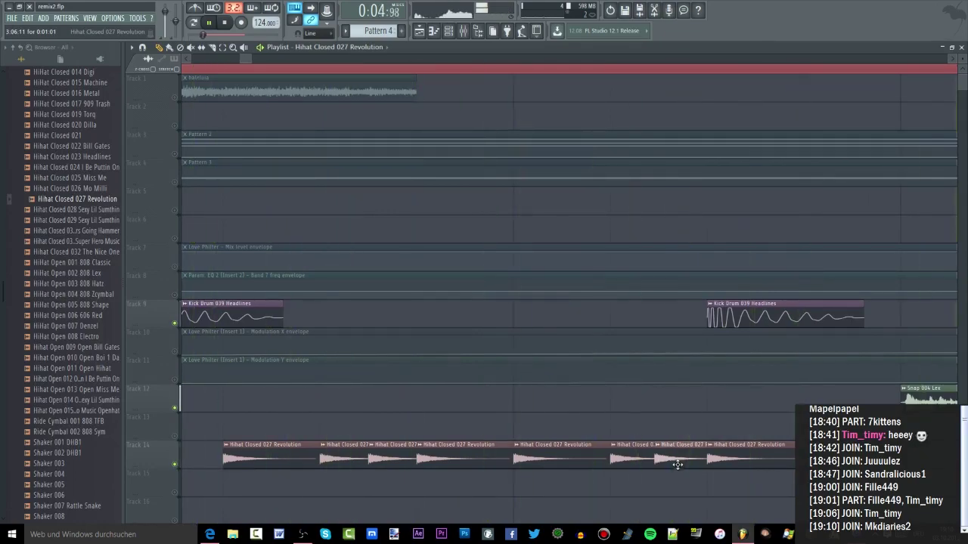
scroll(673, 463, down, 4)
scroll(747, 477, up, 4)
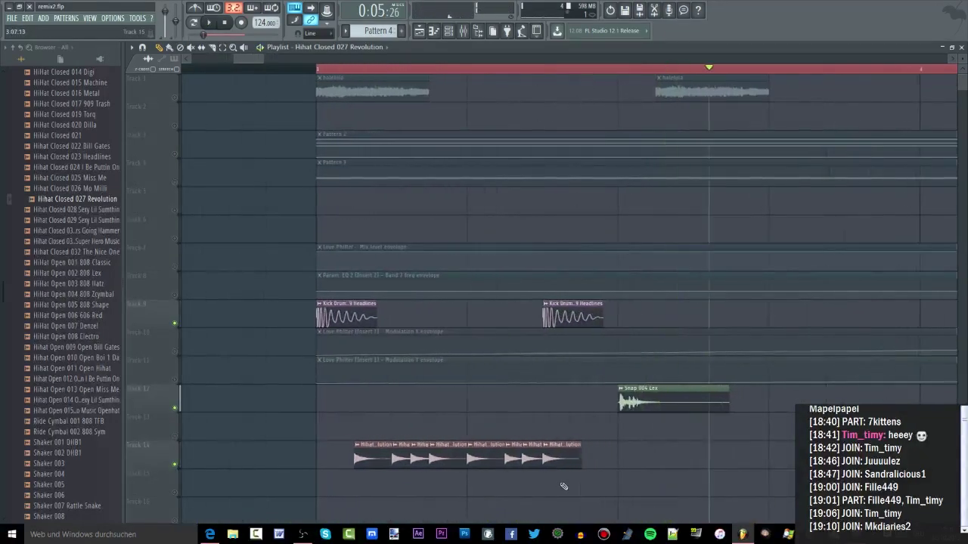
click(648, 457)
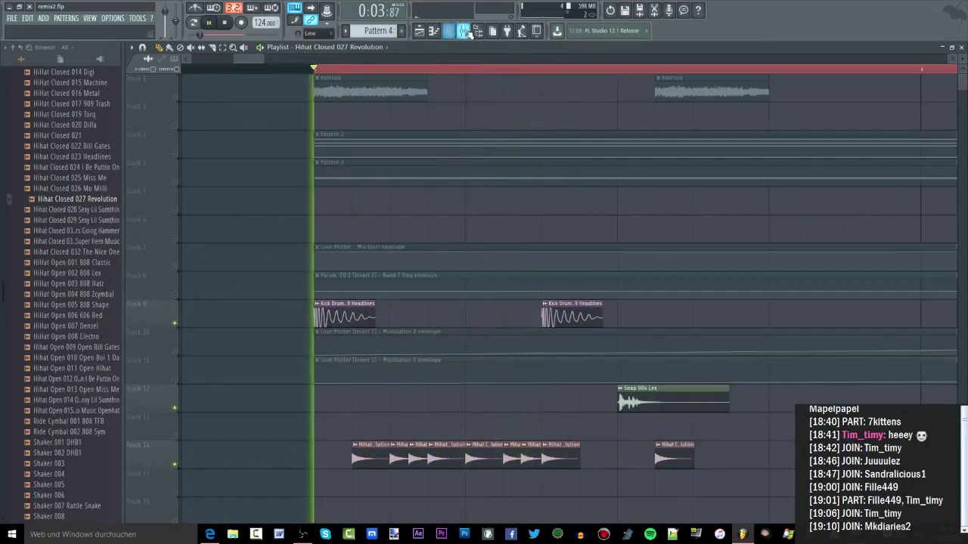
Adjust the kick's volume on mixer Insert 4 while the beat plays.
click(464, 31)
click(322, 307)
key(space)
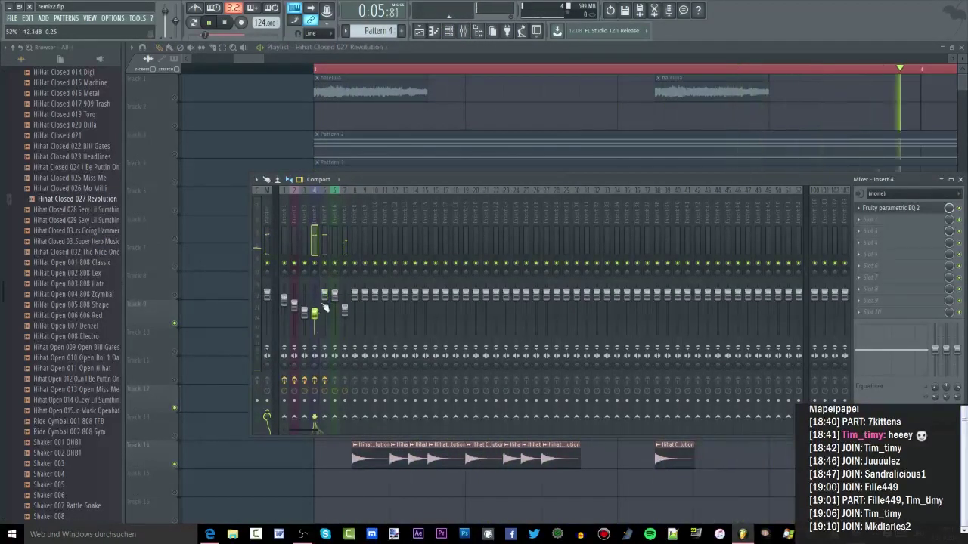
click(315, 313)
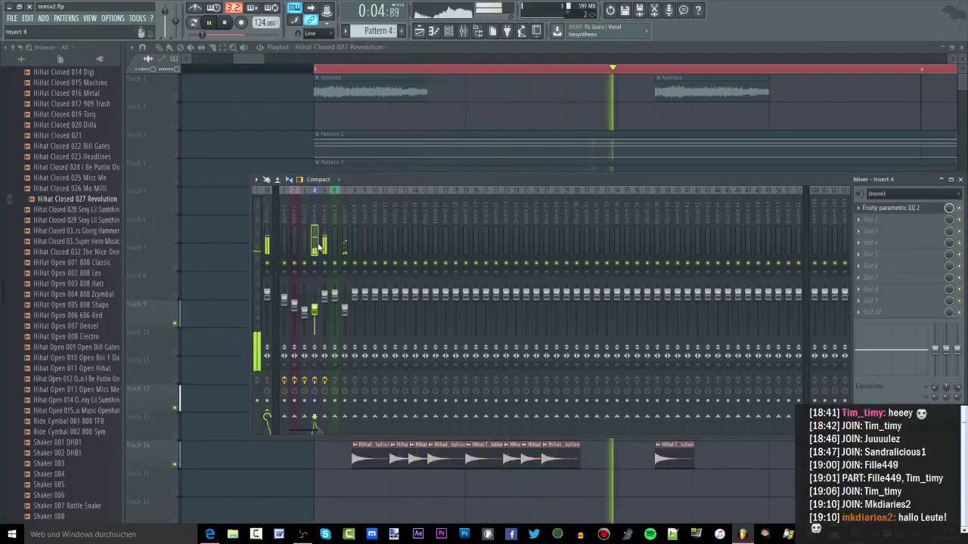
Solo Insert 5 and reshape its Fruity Parametric EQ 2, boosting the highs, adjusting the mid bands and shifting the low cut upward.
right_click(333, 265)
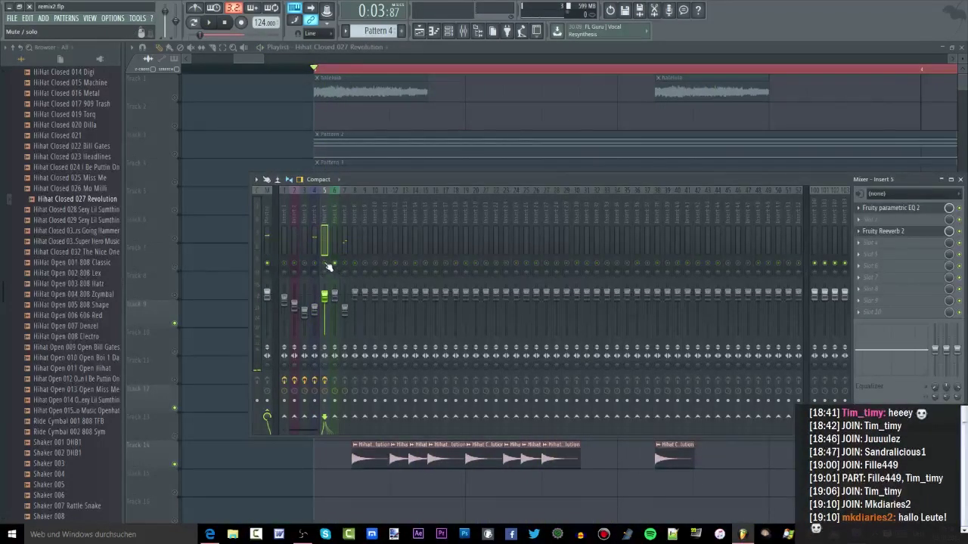
click(906, 209)
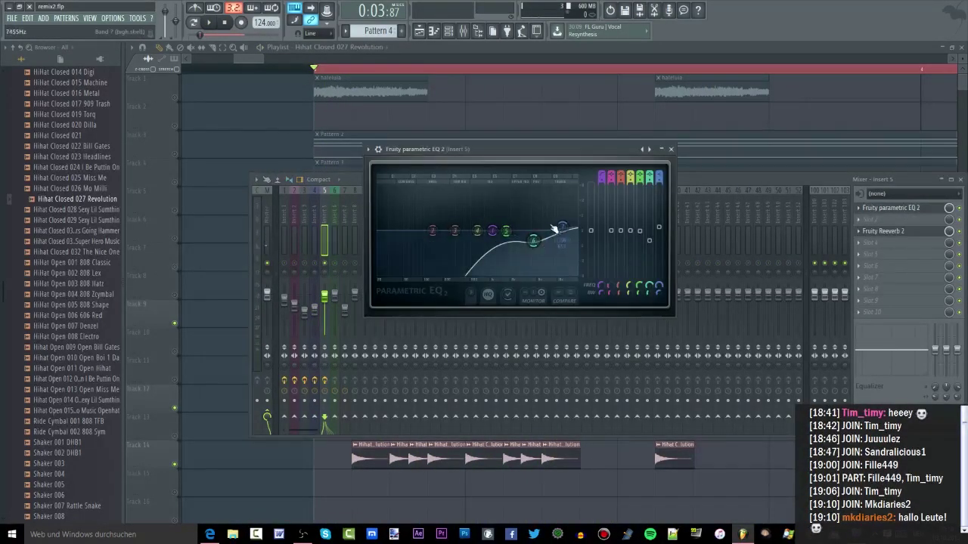
drag(493, 231, 563, 215)
key(space)
mouse_move(534, 241)
mouse_down()
mouse_move(523, 215)
mouse_move(526, 228)
mouse_up()
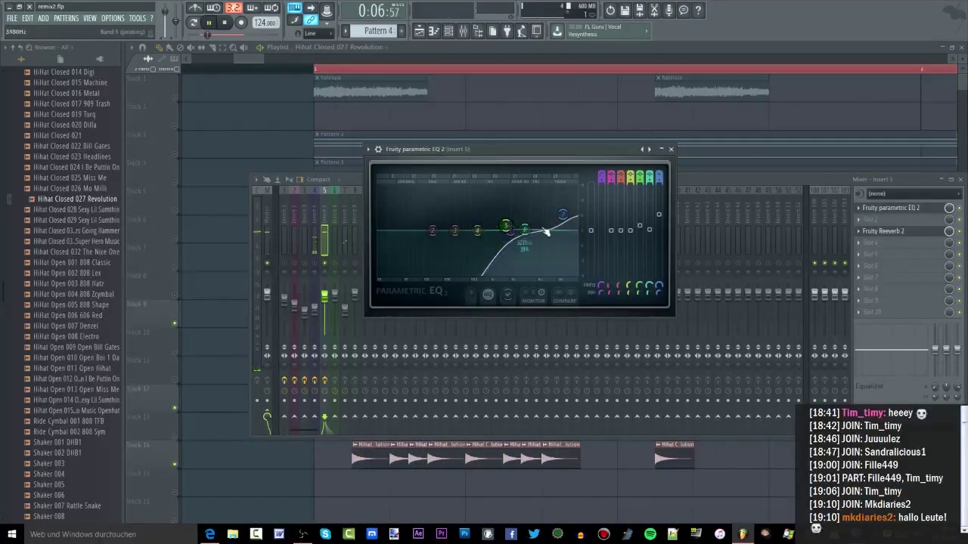
key(space)
Fine-tune the dry and wet levels of Fruity Reeverb 2 on Insert 5 and end the mixer solo.
click(879, 231)
key(space)
key(space)
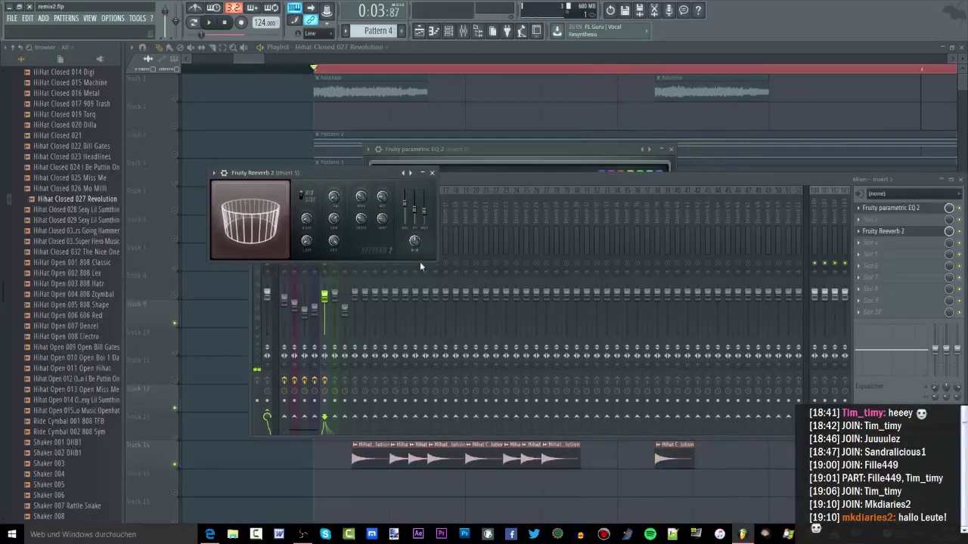
right_click(468, 265)
key(space)
click(333, 168)
drag(423, 212, 423, 210)
key(space)
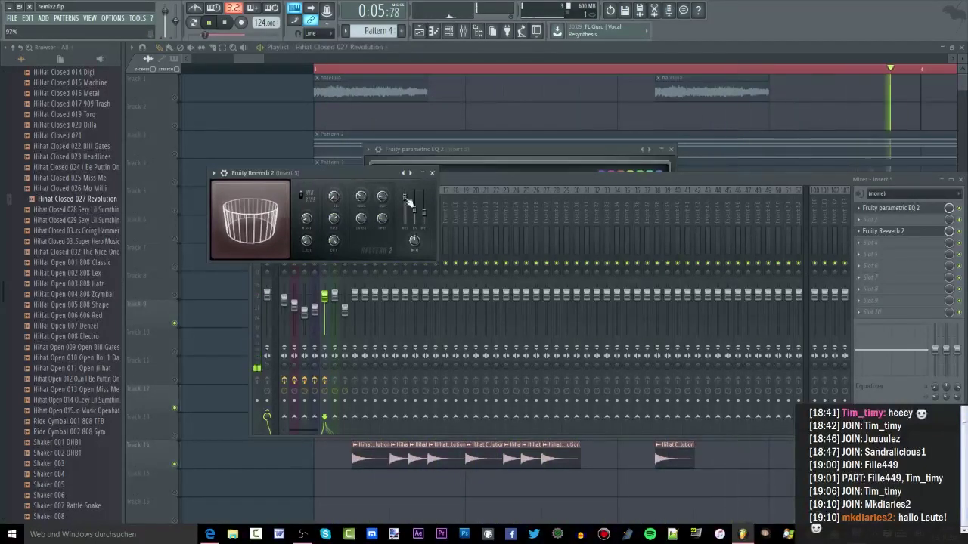
key(space)
Add two short in-between hi-hat hits to Track 14, at 3.04.12 and 3.05.10.
click(414, 139)
key(space)
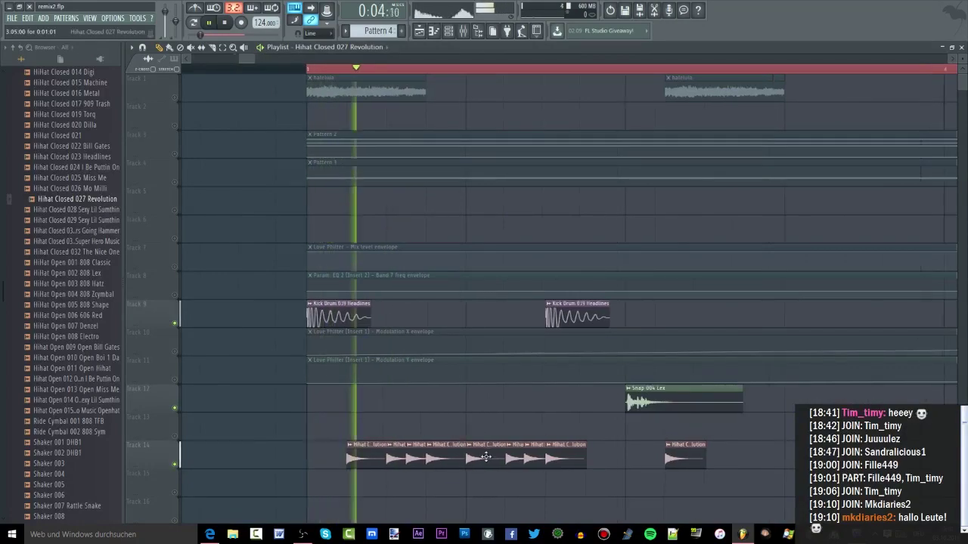
scroll(455, 459, up, 3)
key(space)
key(space)
scroll(425, 458, down, 4)
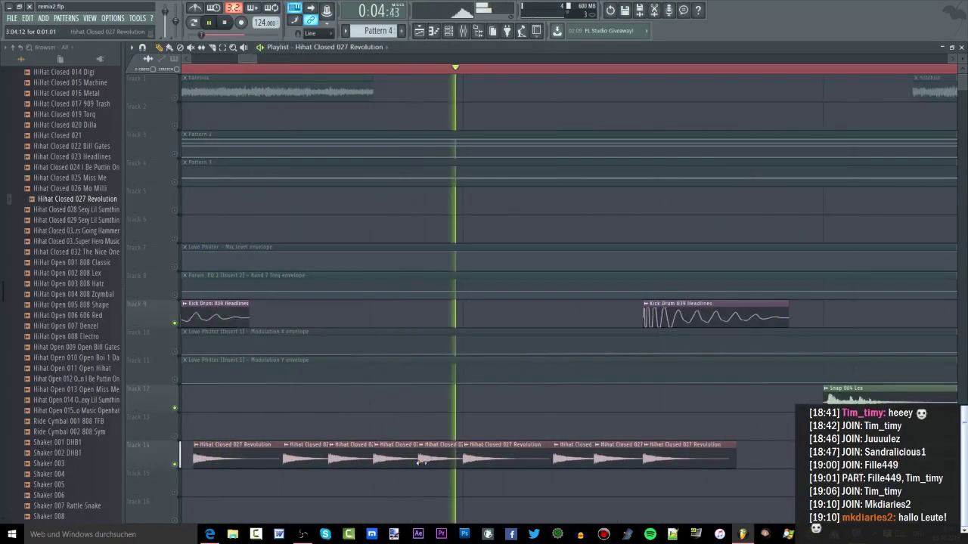
scroll(552, 484, up, 1)
key(space)
scroll(478, 458, up, 1)
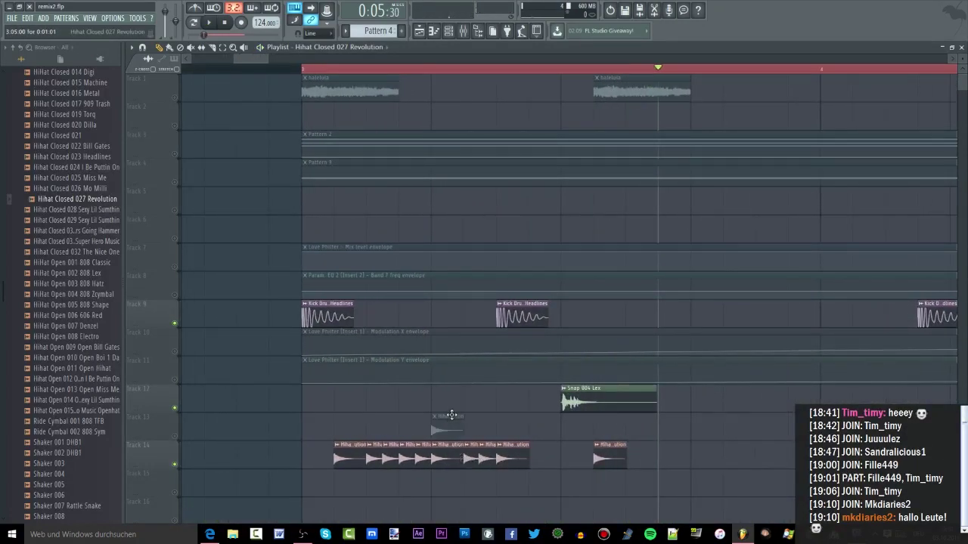
scroll(459, 438, up, 3)
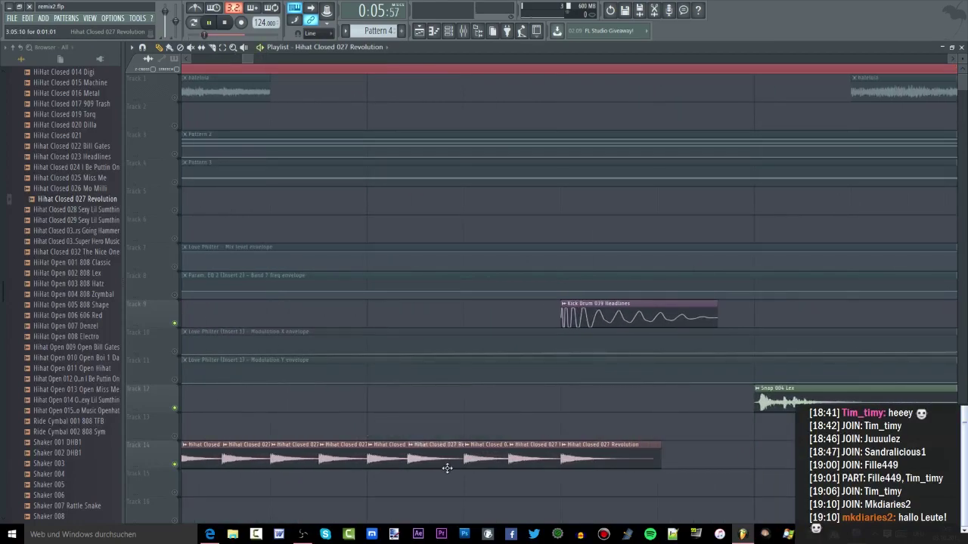
scroll(446, 420, down, 4)
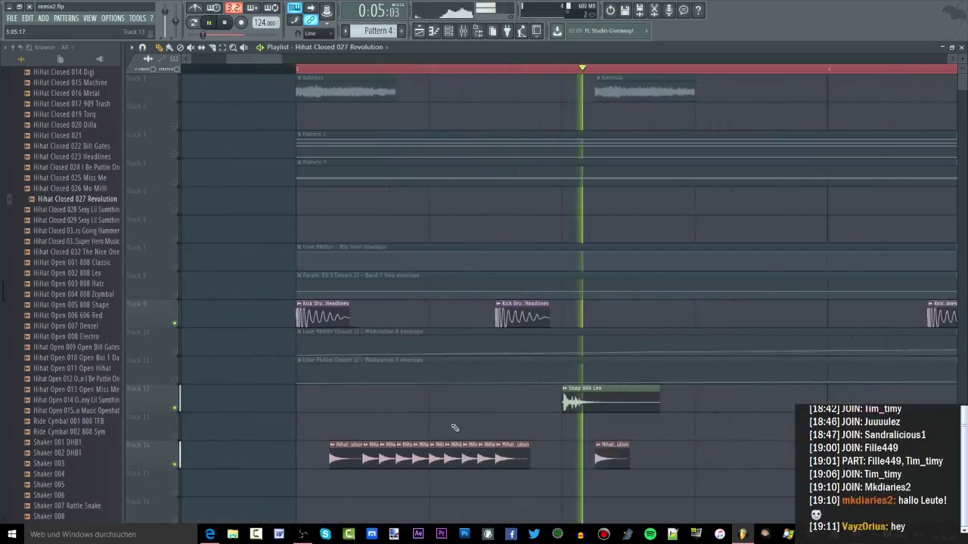
Unmute all playlist tracks and play the drums together with the vocal and chords.
key(space)
click(176, 379)
key(space)
key(space)
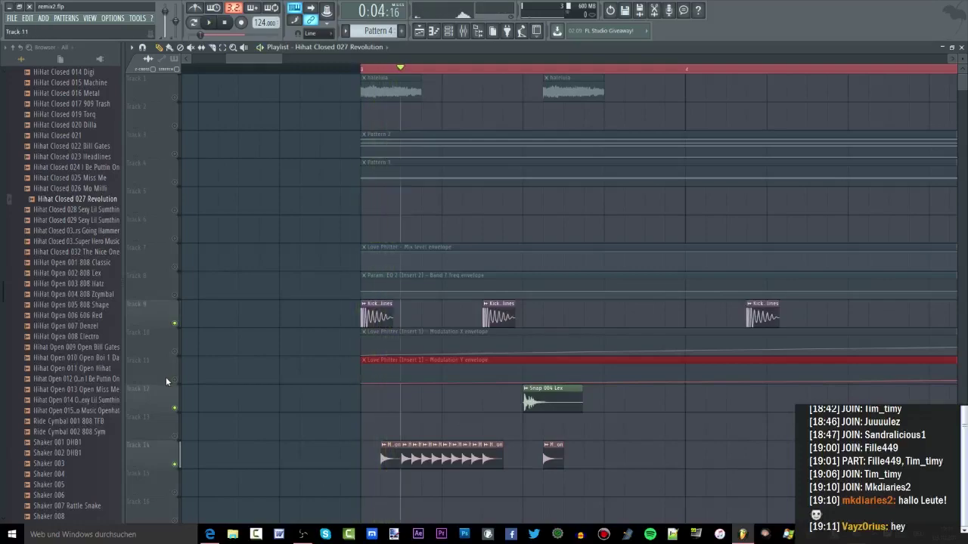
right_click(175, 379)
key(space)
key(space)
click(521, 366)
key(space)
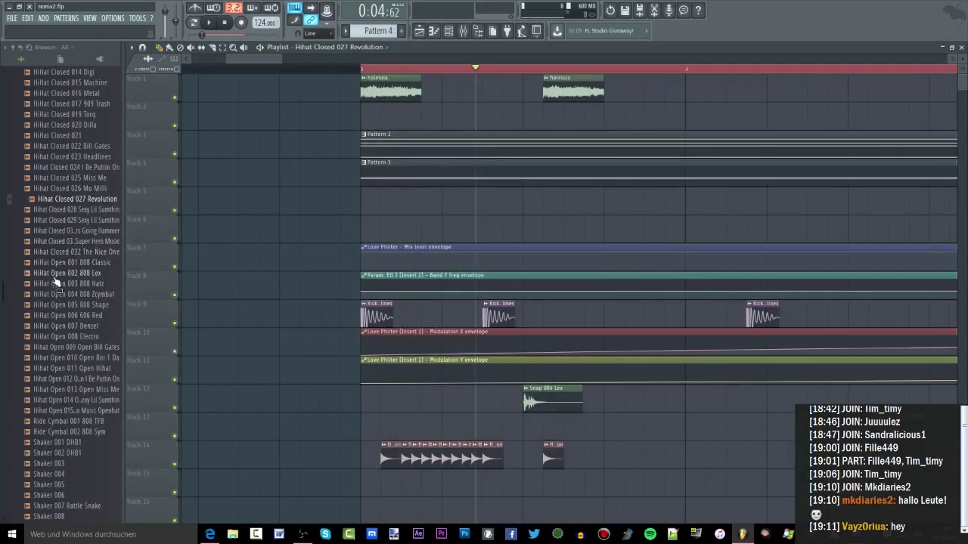
Audition Cymbal Crash 002 Electronic and the Closed Hat 001 Widened sample from the TriSamples Vol 1 Hats & Cymbals folder.
scroll(67, 347, up, 10)
click(81, 266)
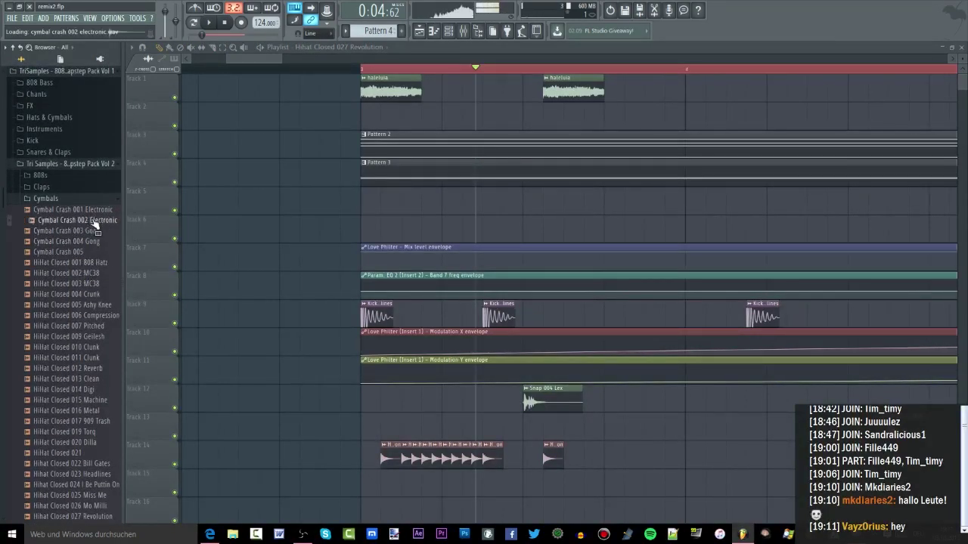
scroll(91, 245, up, 10)
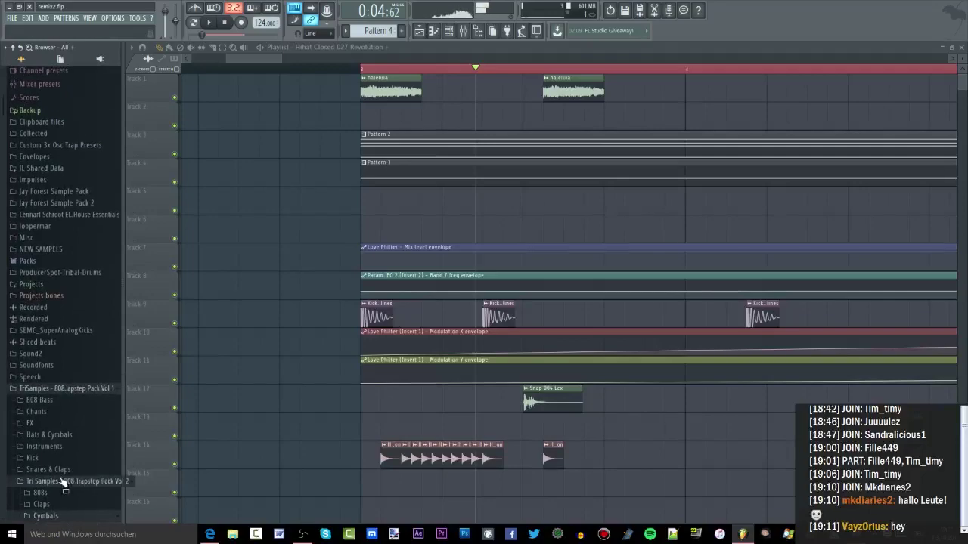
click(53, 436)
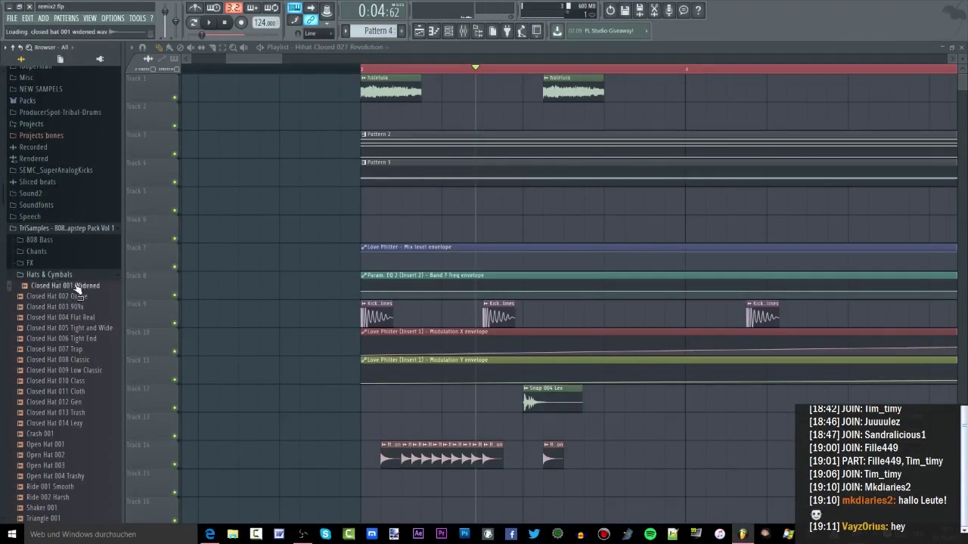
drag(568, 505, 493, 460)
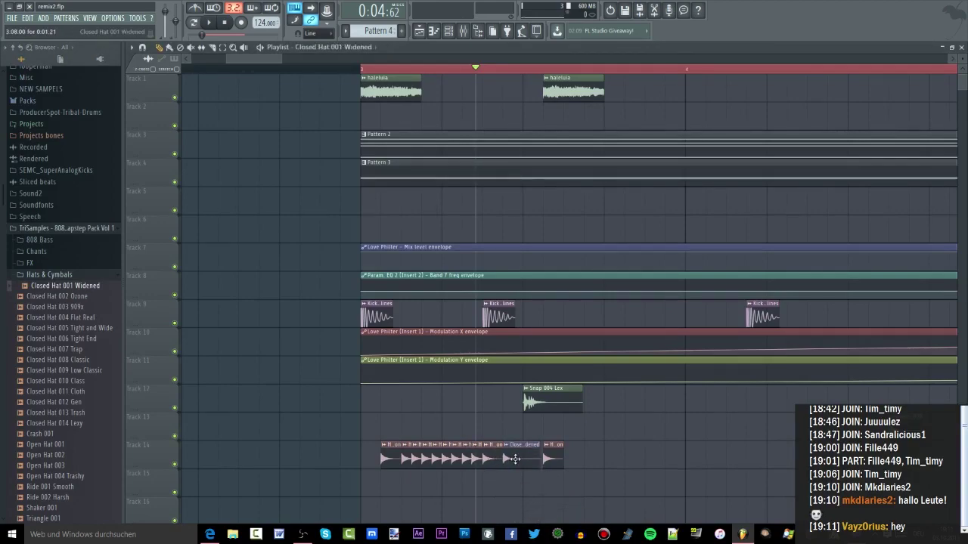
double_click(515, 460)
click(449, 31)
right_click(437, 187)
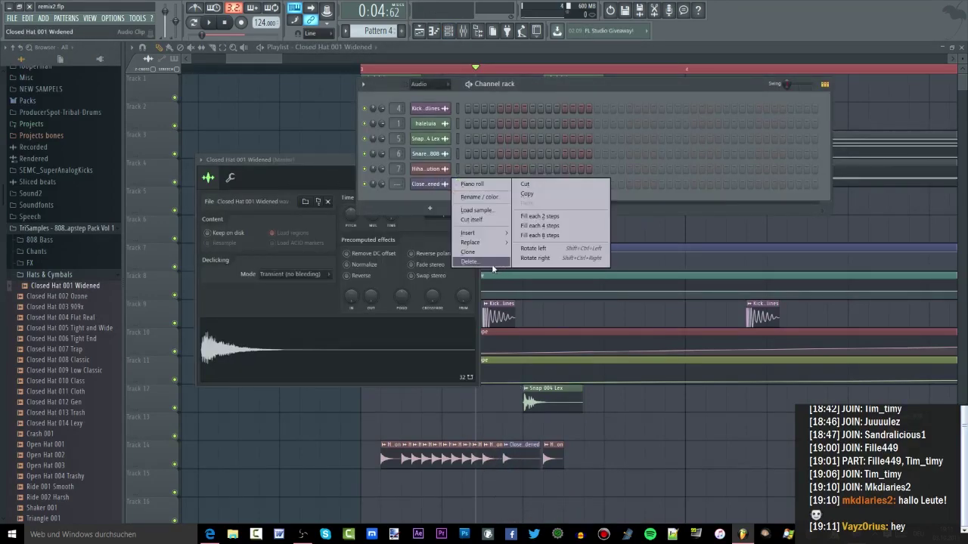
click(491, 266)
click(537, 295)
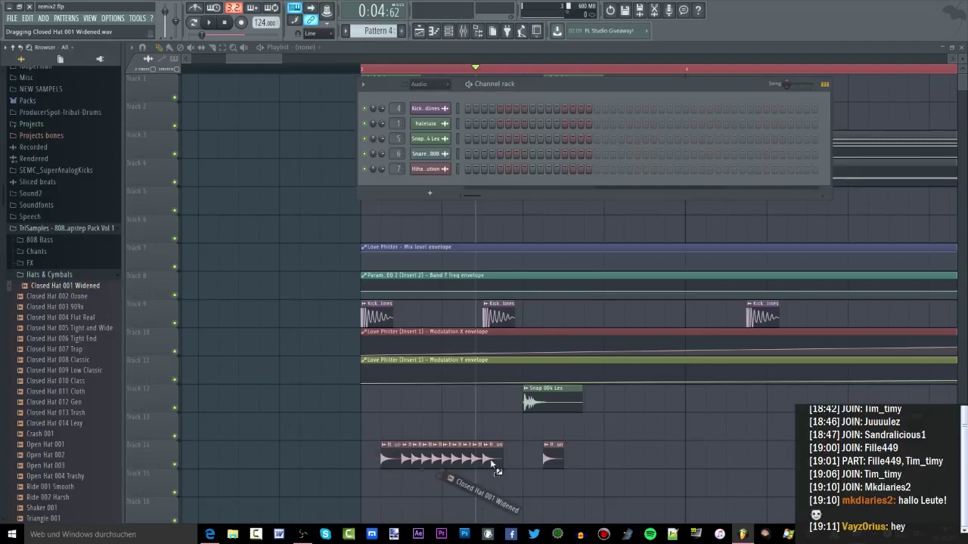
Replace the sample of the Track 14 hi-hat clips with Closed Hat 001 Widened and play from bar 3.
drag(492, 460, 492, 460)
click(363, 70)
key(space)
scroll(449, 401, up, 3)
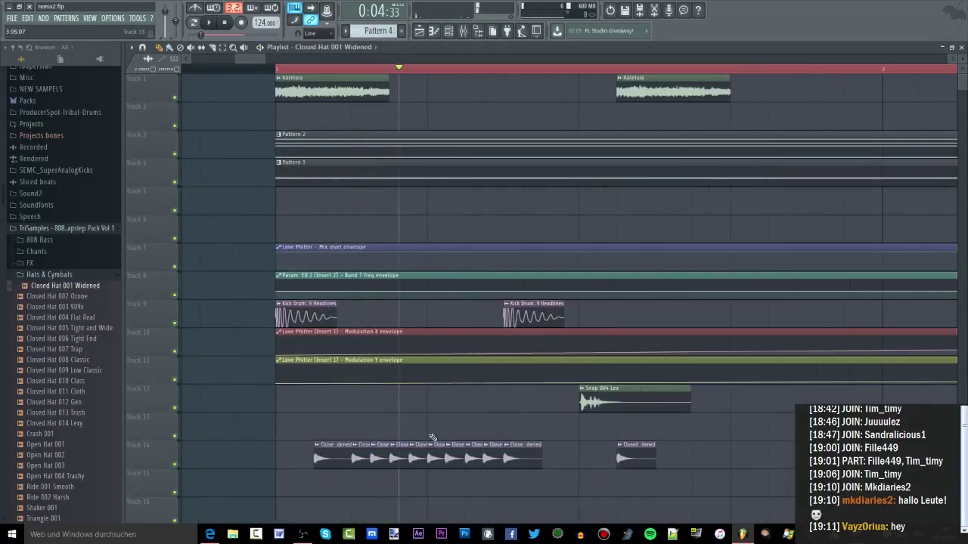
key(space)
Clear the hi-hat run on Track 14, keeping one hit at 3.02.23 and the hit after the snap.
right_click(343, 451)
key(space)
key(space)
right_click(362, 456)
key(space)
key(space)
scroll(352, 455, up, 3)
drag(350, 453, 382, 454)
key(space)
key(space)
scroll(439, 465, down, 3)
scroll(444, 466, down, 1)
right_click(467, 462)
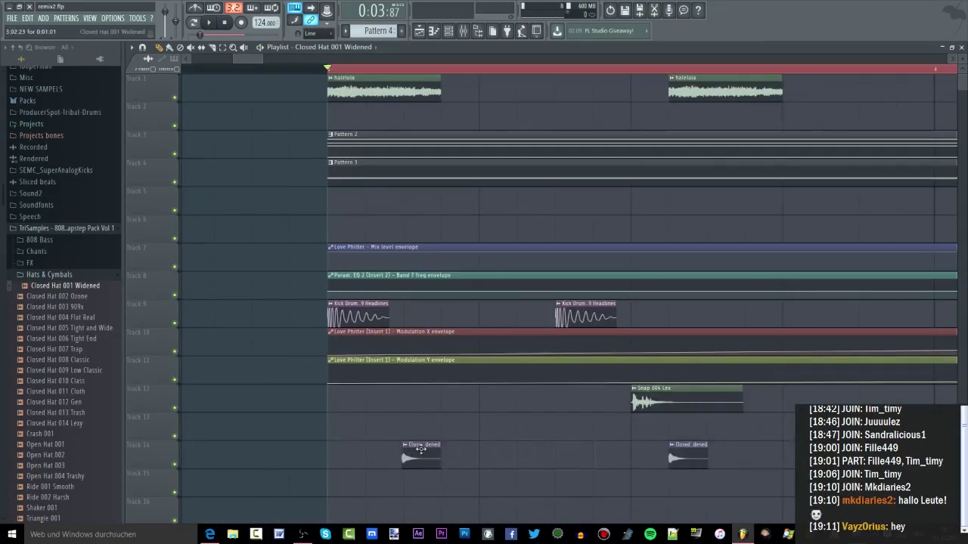
scroll(396, 455, up, 5)
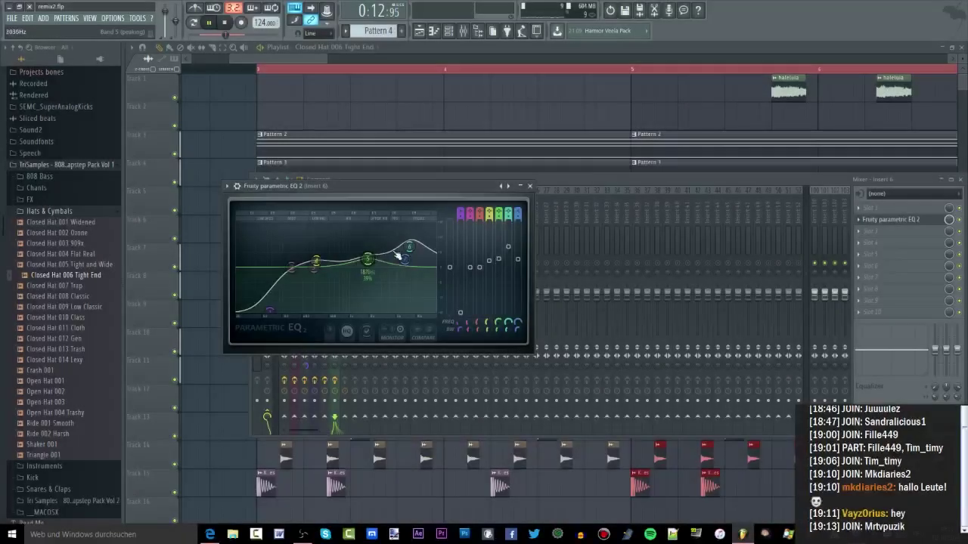
Check Insert 6's EQ and the mixer levels during playback, and deselect the copied drum clips in the playlist.
click(562, 270)
click(245, 191)
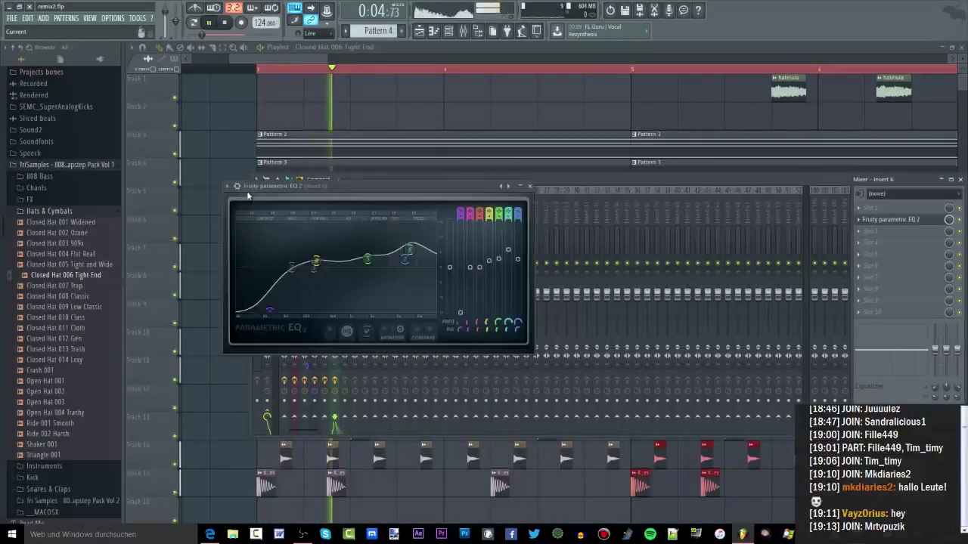
click(555, 177)
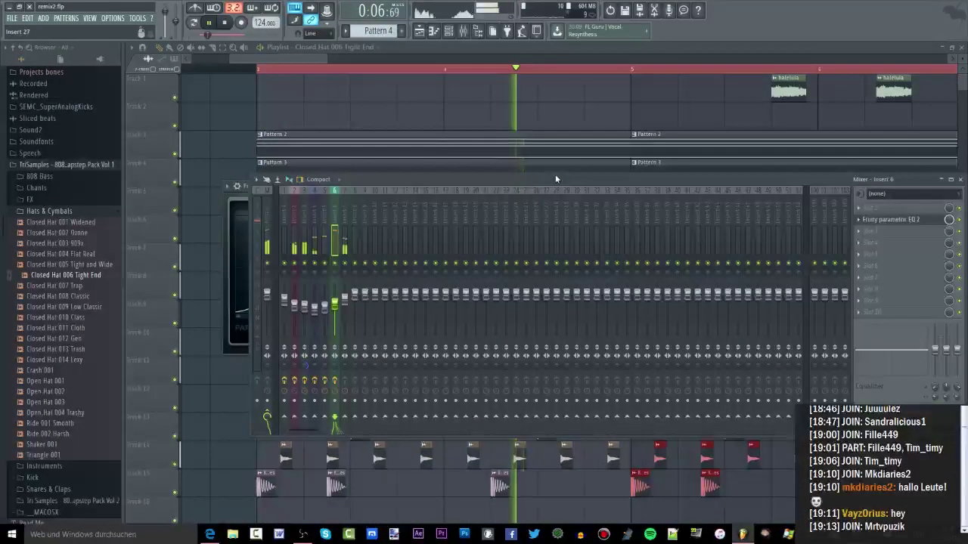
click(318, 59)
scroll(620, 320, down, 2)
scroll(622, 320, down, 2)
ctrl+click(623, 320)
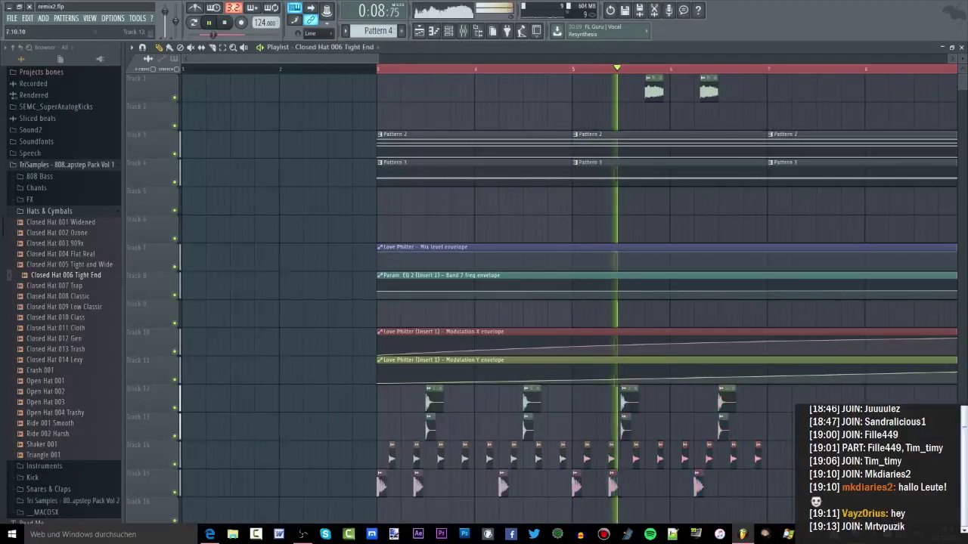
Add Kick Drum 039 Headlines hits on Track 15 at 6.08 and 6.04.00 and play the passage.
scroll(650, 503, up, 5)
click(560, 484)
click(624, 481)
drag(625, 481, 501, 483)
key(space)
click(304, 71)
key(space)
key(space)
key(space)
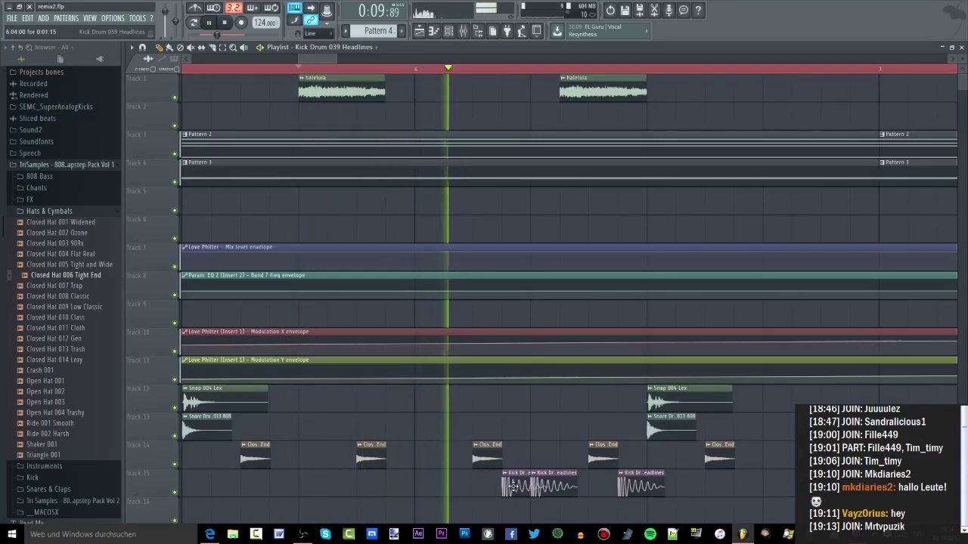
Add a kick at 6.03.00 on Track 15 and shorten the 6.04.00 kick to one step, ending at the 6.05 kick.
key(space)
scroll(399, 410, down, 2)
scroll(400, 411, down, 2)
click(223, 70)
key(space)
scroll(454, 477, up, 2)
drag(417, 484, 496, 514)
key(space)
scroll(401, 484, up, 5)
scroll(478, 513, down, 4)
drag(558, 392, 499, 391)
key(space)
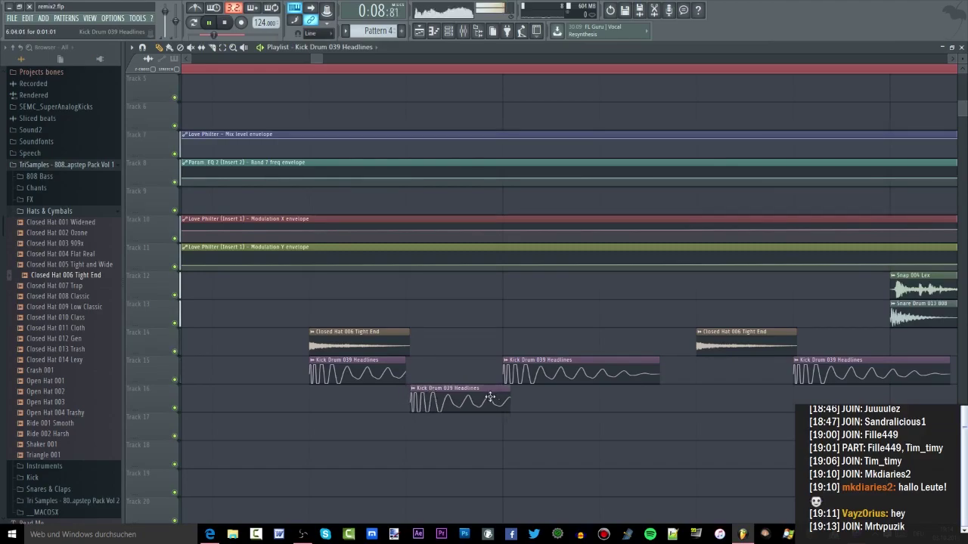
drag(486, 398, 486, 366)
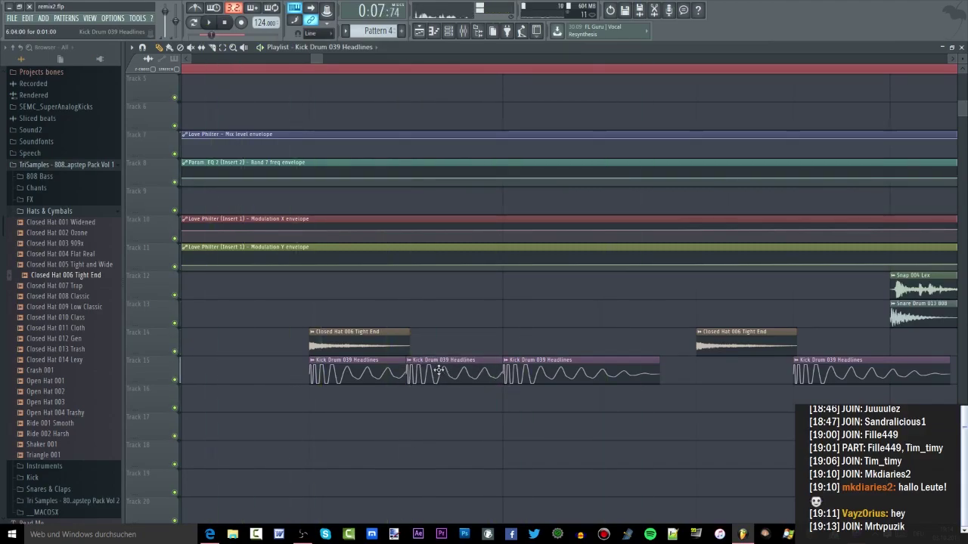
Try the 6.03 kick on Track 16 at 6.03.13, trimmed to end at the 6.04 kick, and play it back.
drag(390, 371, 406, 400)
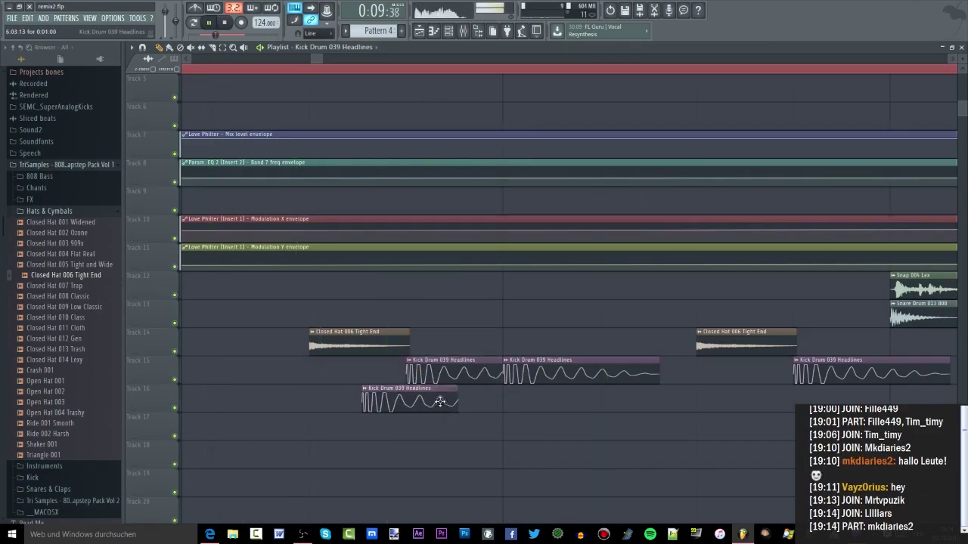
key(space)
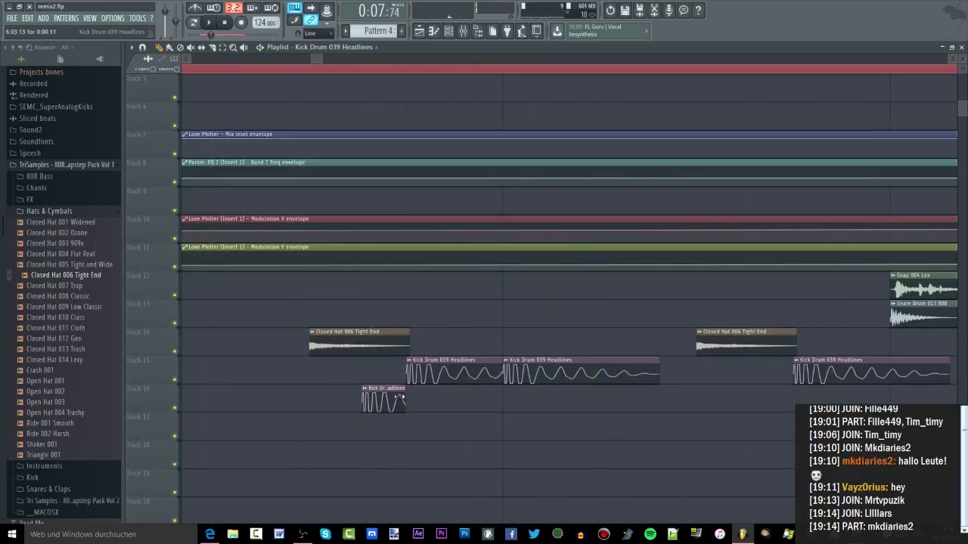
scroll(401, 398, down, 3)
click(274, 69)
key(space)
key(space)
key(space)
key(space)
Move the 6.04 kick to Track 16 and set the short kick back to 6.03.00, lengthened to end just before it.
scroll(423, 348, up, 3)
drag(427, 381, 427, 405)
key(space)
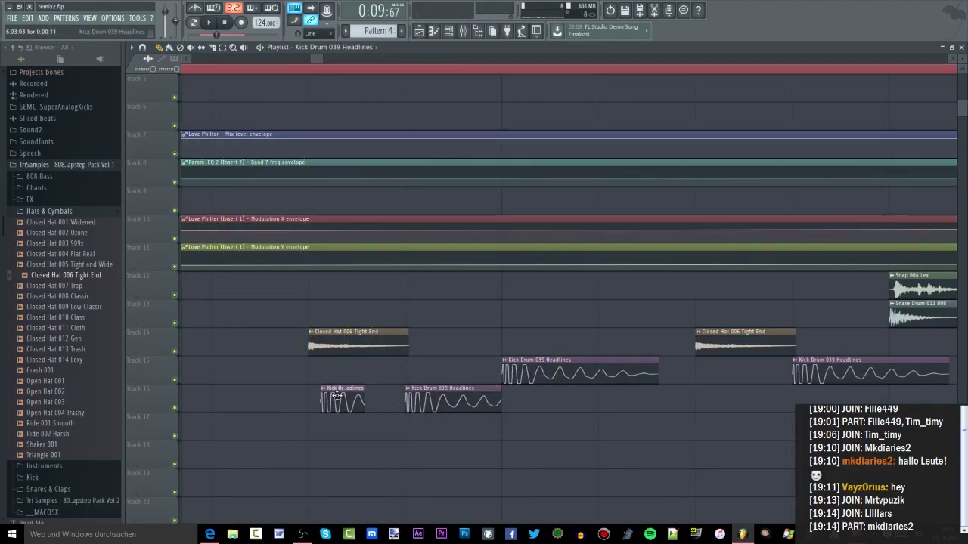
drag(352, 397, 392, 397)
key(space)
key(space)
Try the 6.05 kick on Track 15 at 6.06.01 and settle it at 5.15.
drag(530, 379, 630, 380)
key(space)
key(space)
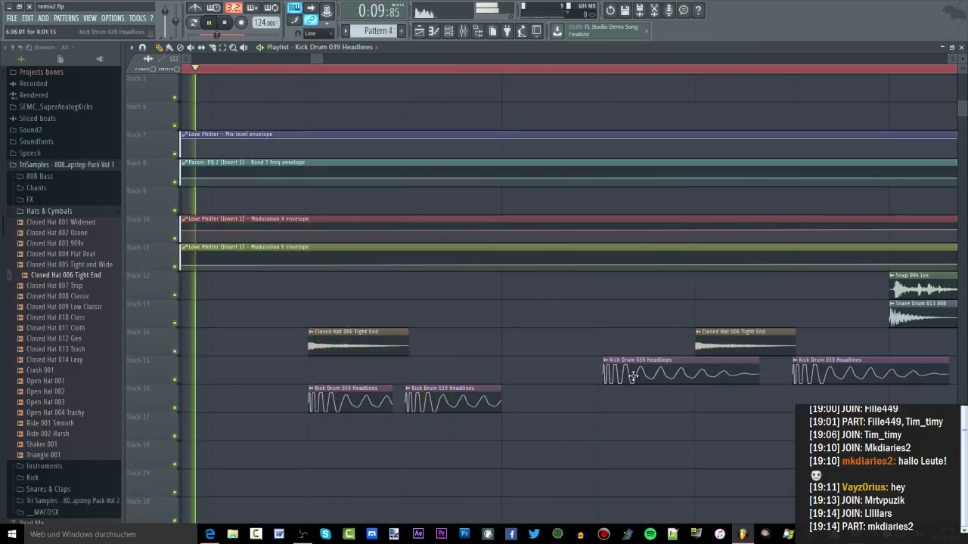
key(space)
Audition Closed Hat 001 Widened in the browser again.
scroll(492, 341, down, 6)
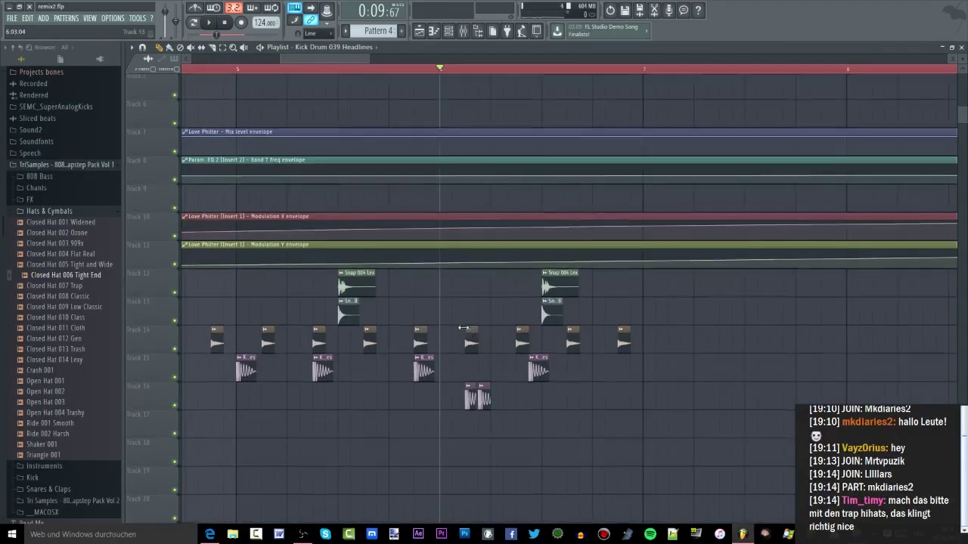
scroll(487, 312, down, 5)
click(94, 224)
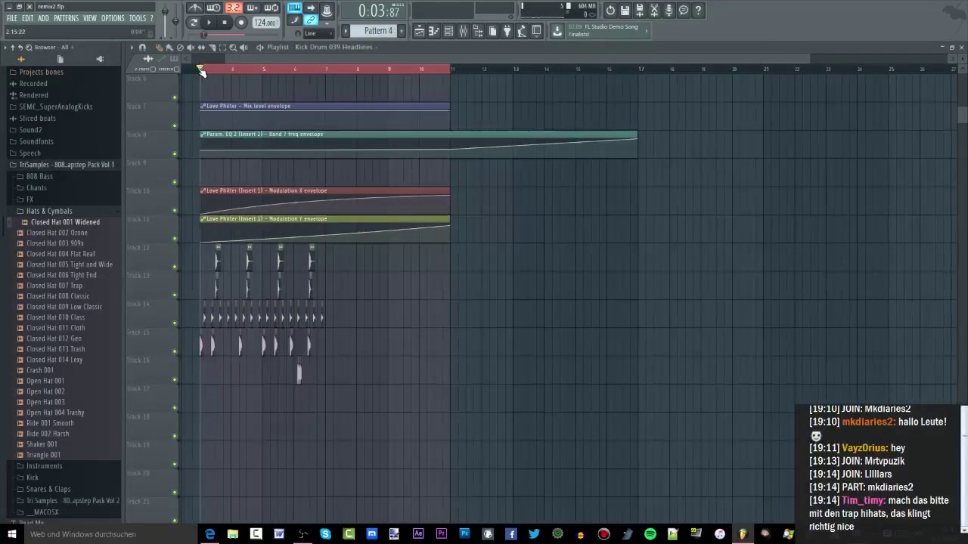
Audition Closed Hat 014 Lexy in the browser and slightly lower the volume of mixer Insert 7 while the beat plays.
drag(230, 314, 231, 342)
click(464, 32)
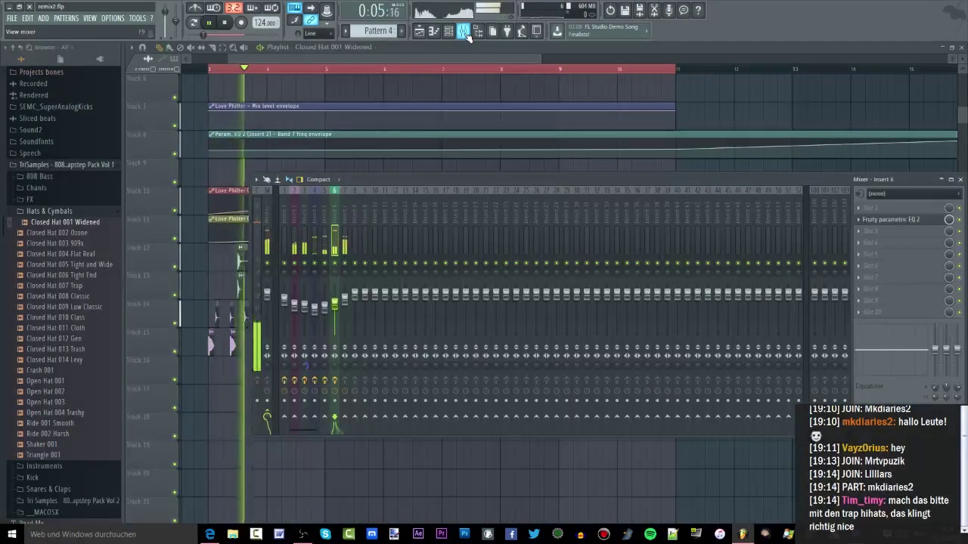
key(space)
click(96, 350)
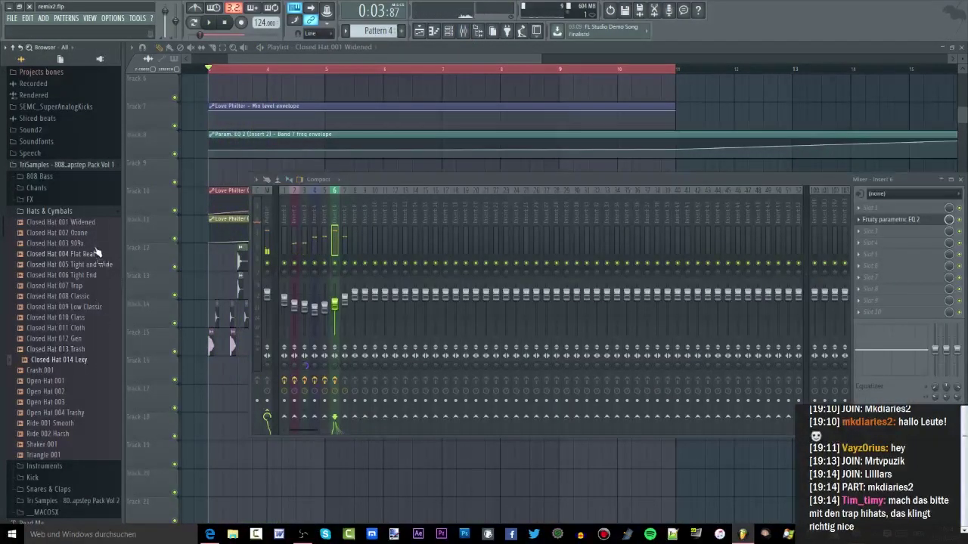
drag(236, 318, 233, 341)
key(space)
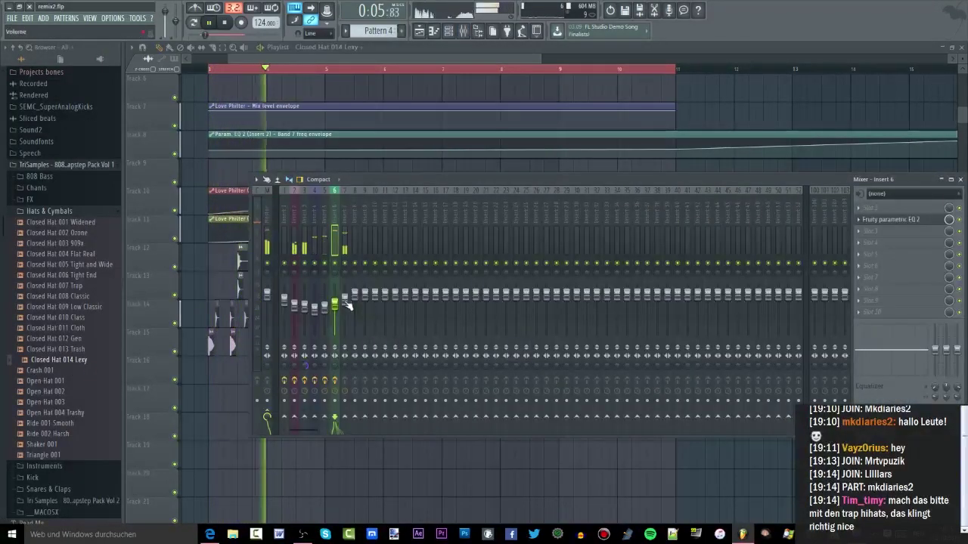
drag(345, 294, 346, 302)
key(F9)
key(space)
Open Pattern 2's Lead for chords notes in the piano roll and shorten all four chord notes to one bar.
scroll(310, 166, up, 4)
scroll(310, 166, up, 1)
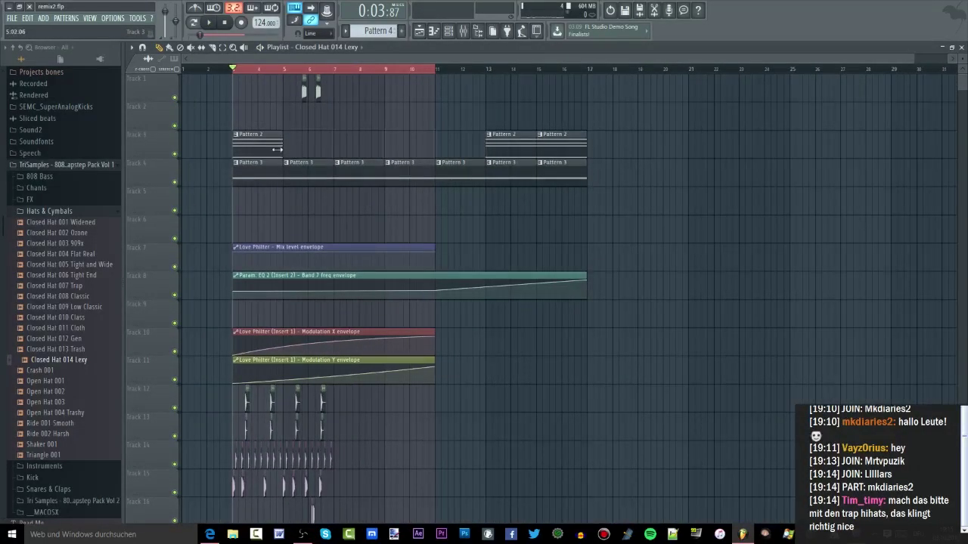
double_click(383, 145)
ctrl+scroll(379, 189, down, 2)
ctrl+scroll(322, 181, down, 1)
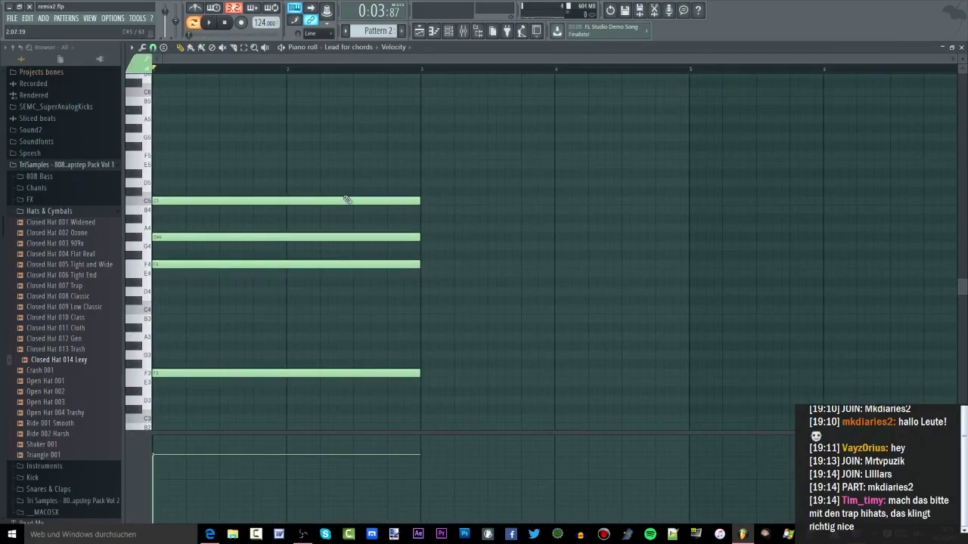
scroll(337, 215, down, 3)
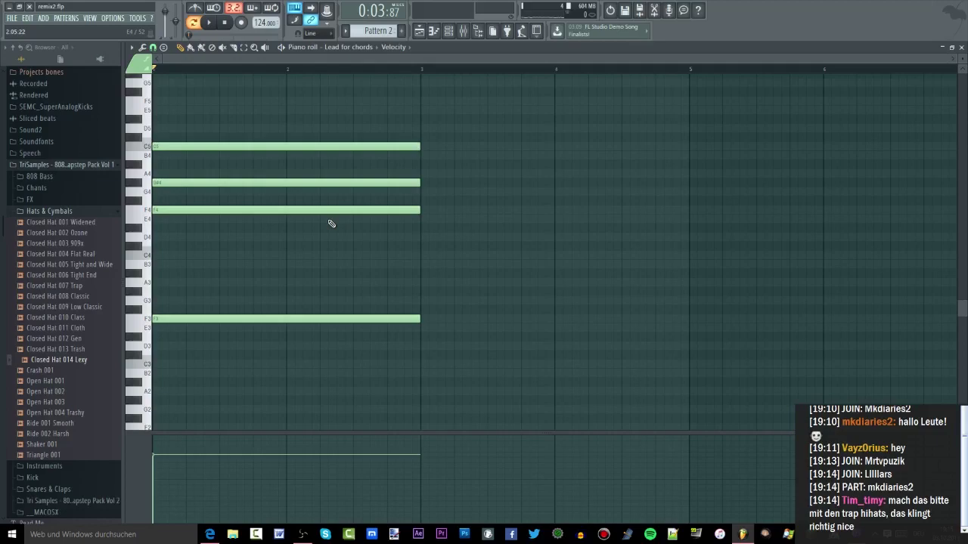
key(space)
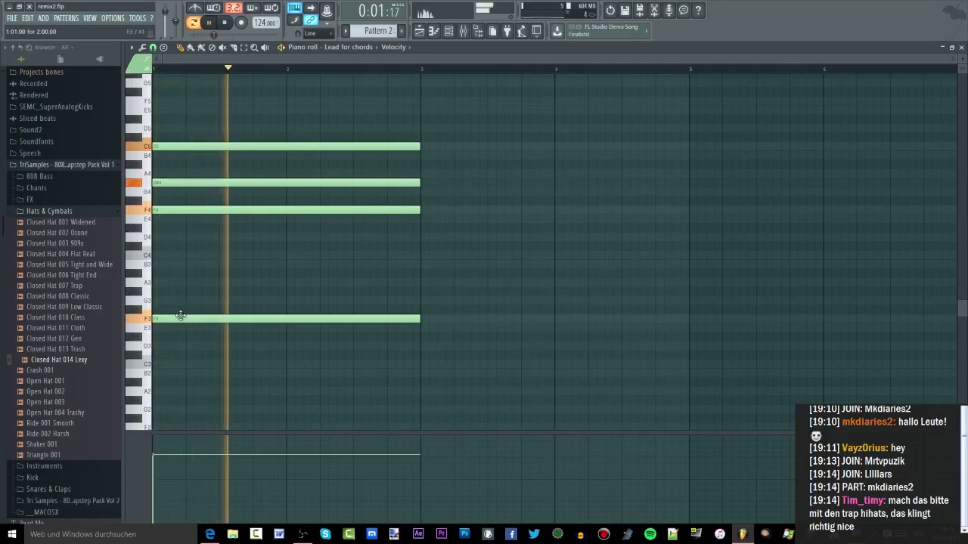
key(space)
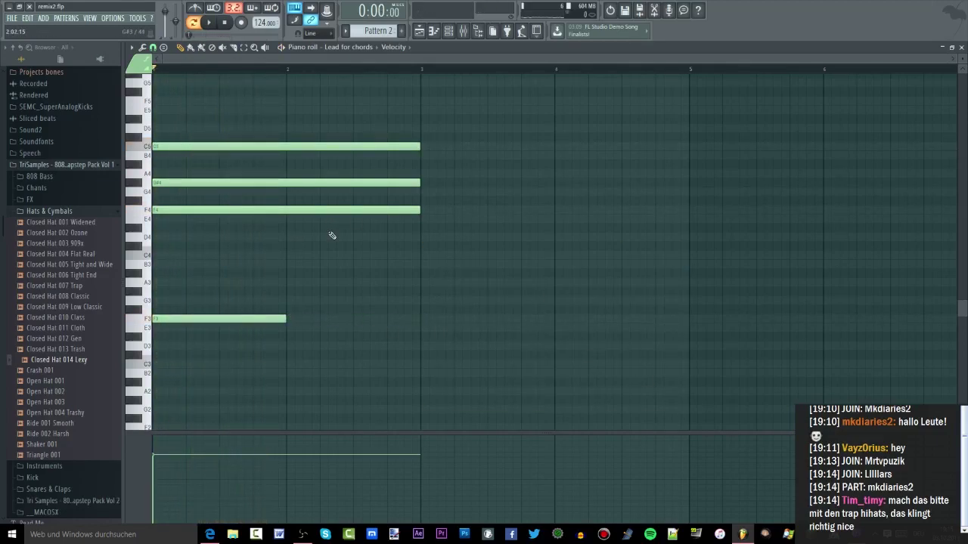
drag(389, 241, 398, 89)
drag(422, 212, 291, 213)
key(space)
click(178, 319)
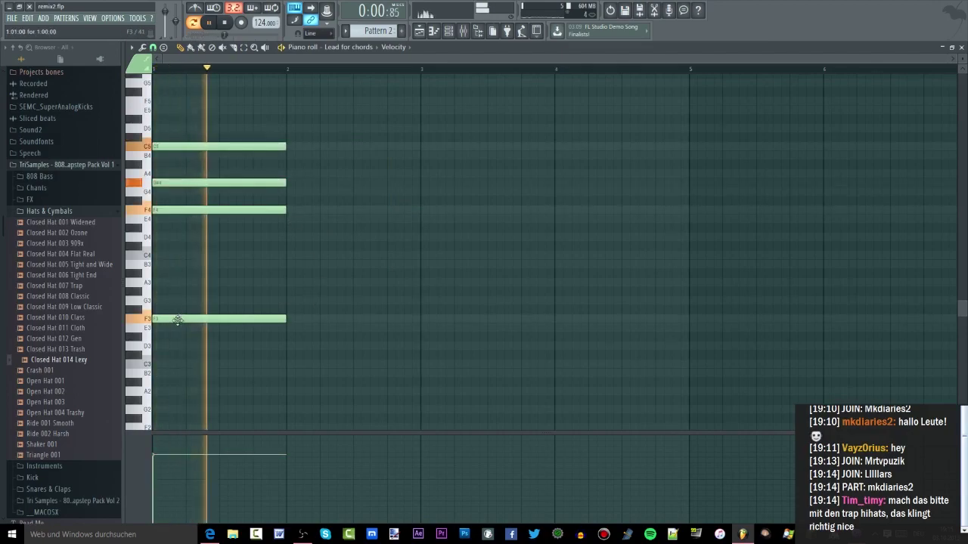
key(space)
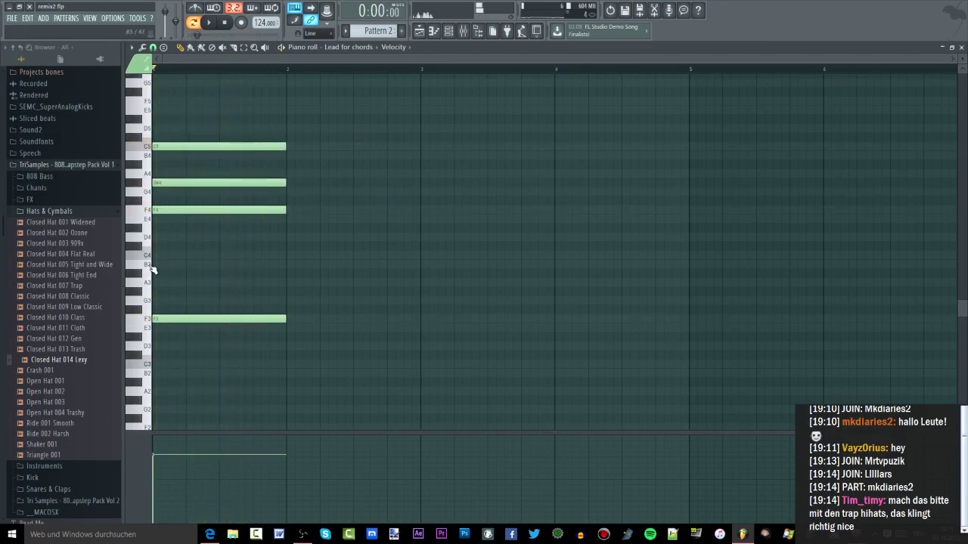
Bypass the Fruity parametric EQ 2 effects on mixer Insert 2 and play the chord back.
click(462, 31)
click(302, 204)
key(space)
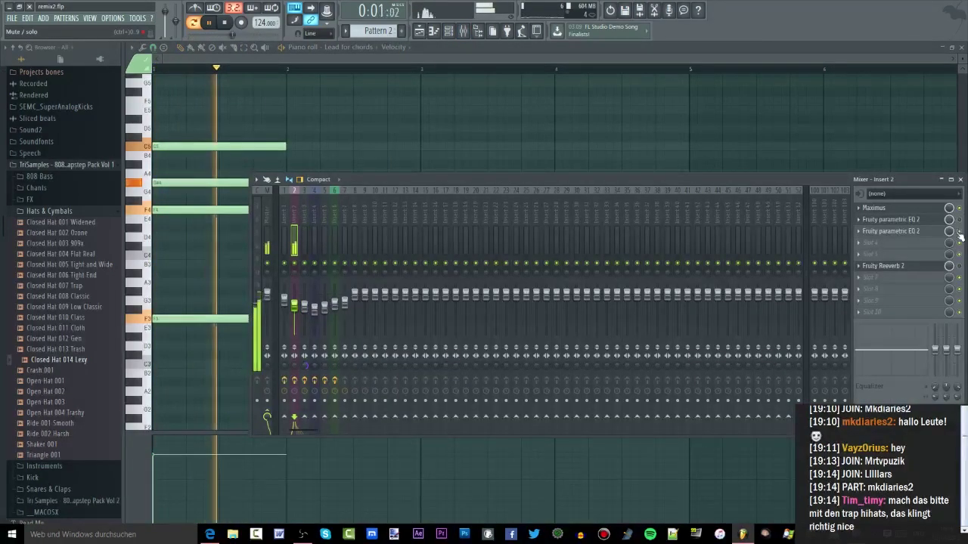
click(960, 179)
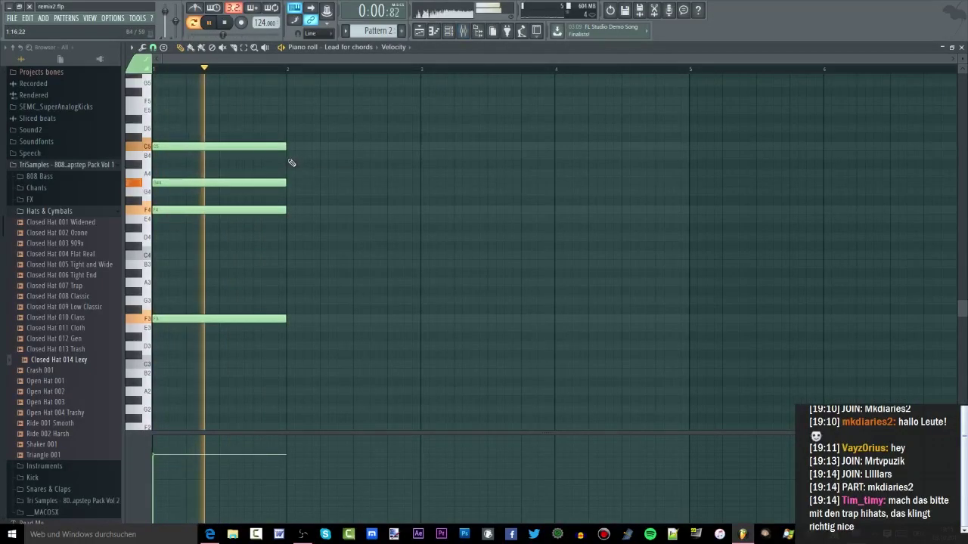
mouse_move(303, 127)
mouse_down()
mouse_move(318, 125)
mouse_move(307, 120)
mouse_move(299, 143)
mouse_move(306, 187)
mouse_up()
key(space)
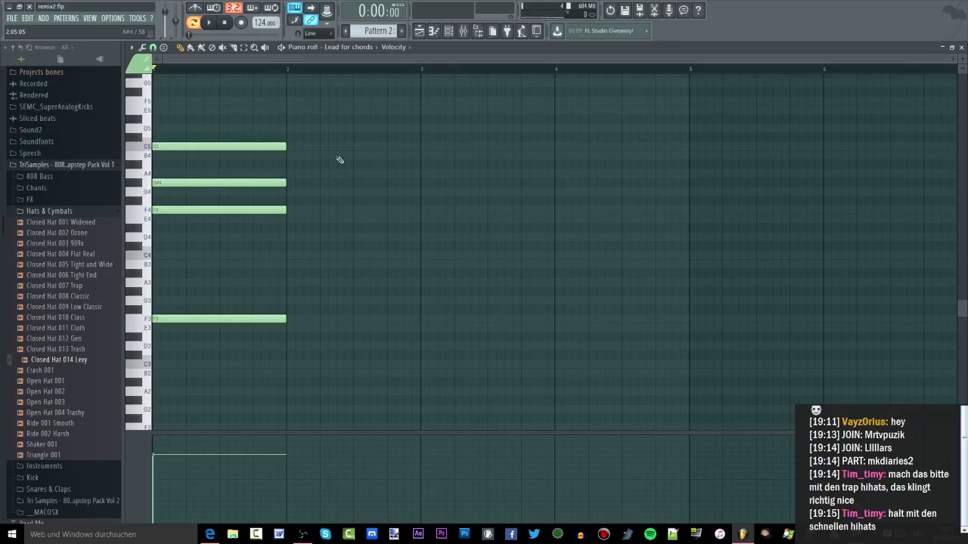
Reopen Pattern 2 from the playlist and add one-bar bass notes D#3 at bar 2 and C#3 at bar 3.
click(419, 31)
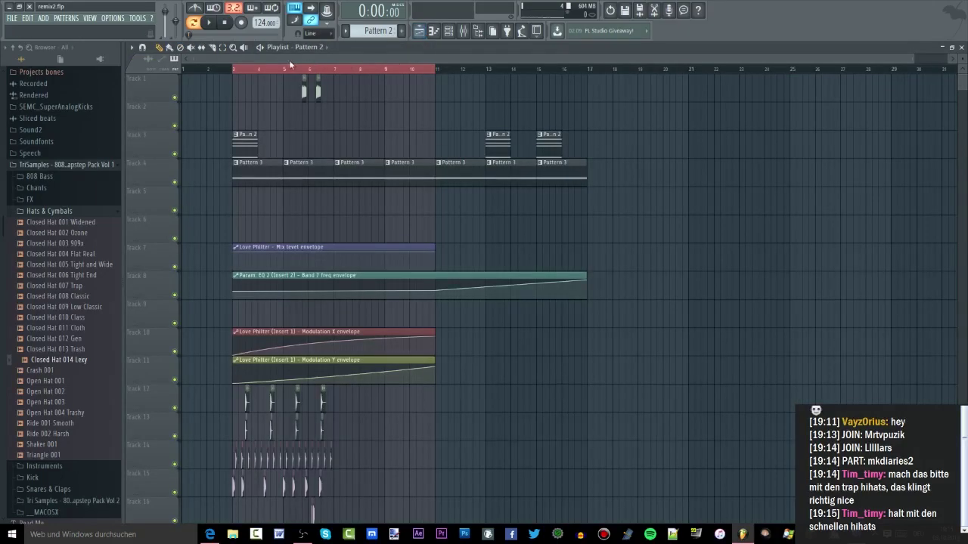
scroll(411, 70, up, 4)
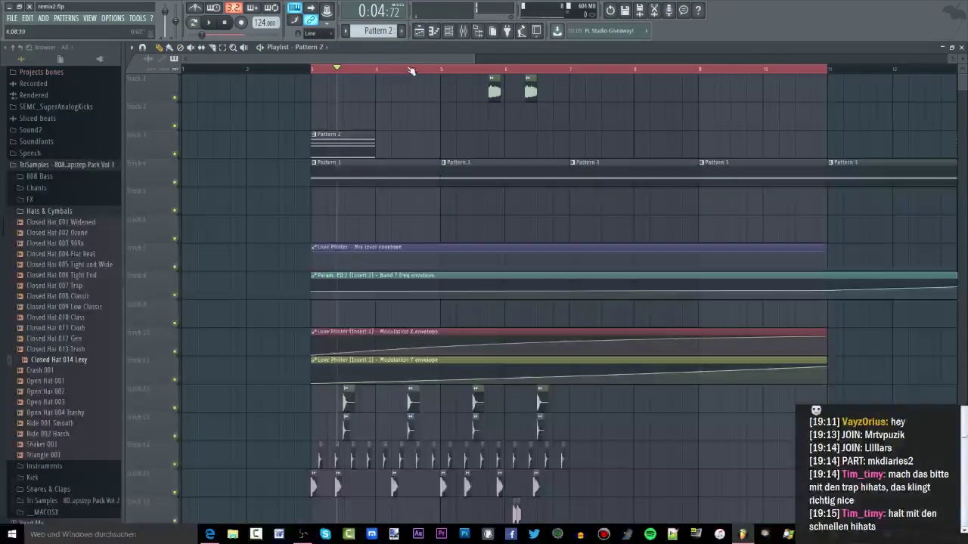
double_click(325, 153)
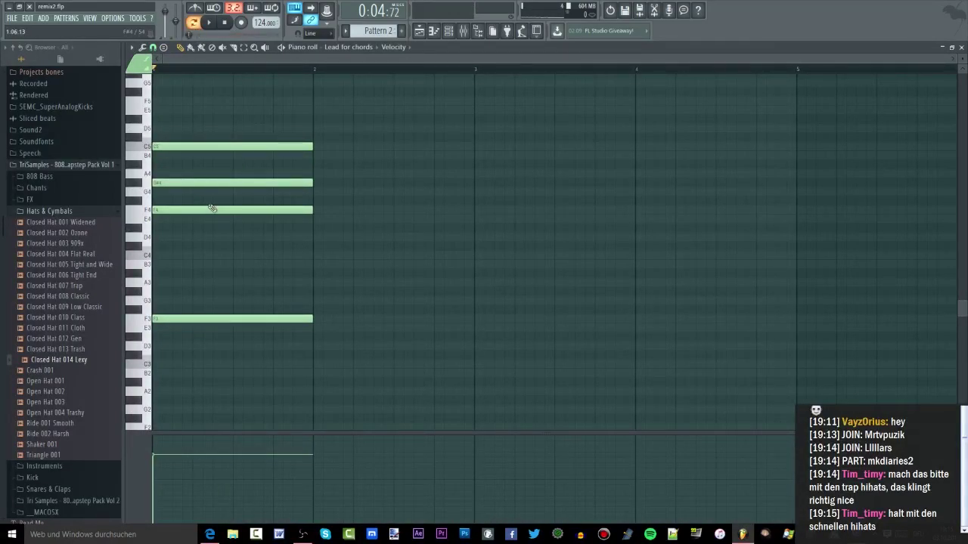
key(space)
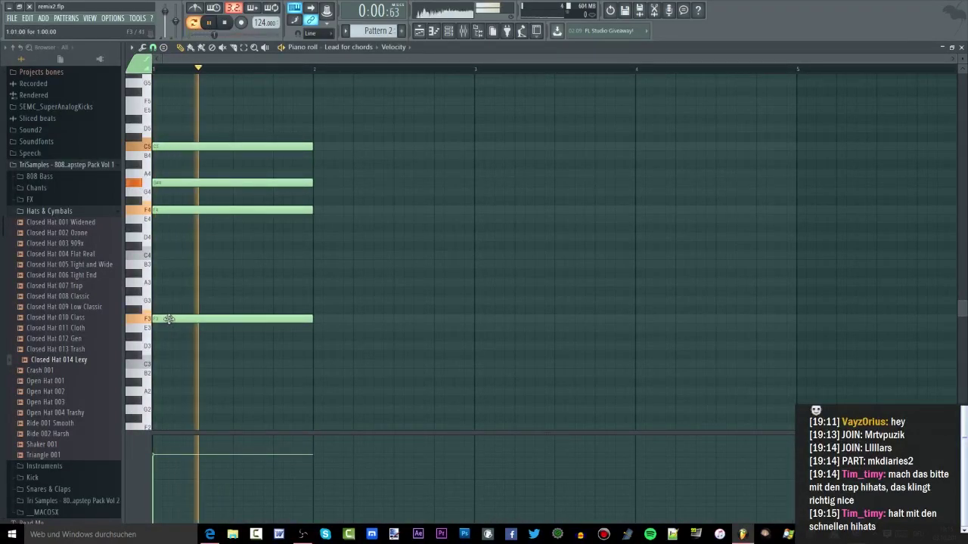
key(space)
drag(167, 320, 474, 353)
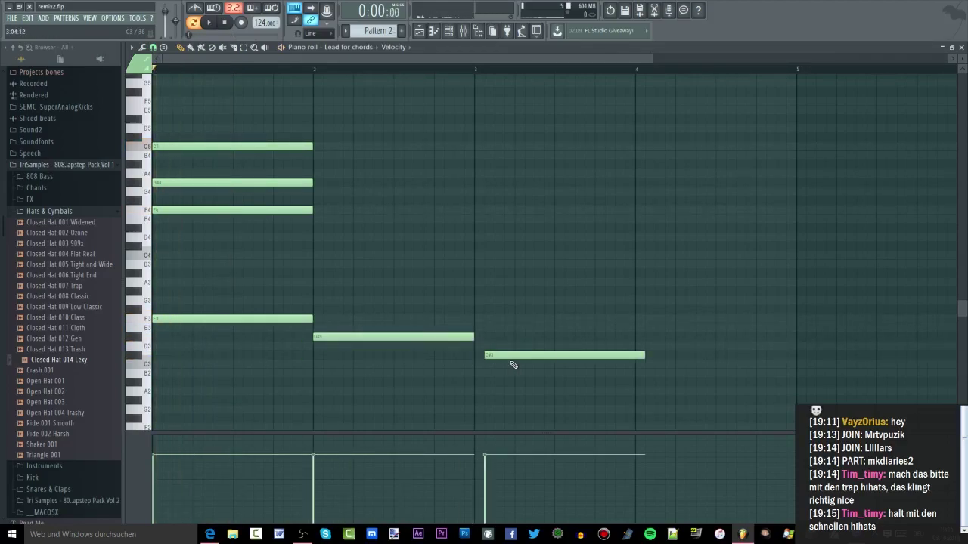
Add a one-bar chord of B4, G4 and E4 at bar 2 above the D#3 bass note and play it.
mouse_move(323, 115)
mouse_down()
mouse_move(173, 190)
mouse_move(158, 218)
mouse_up()
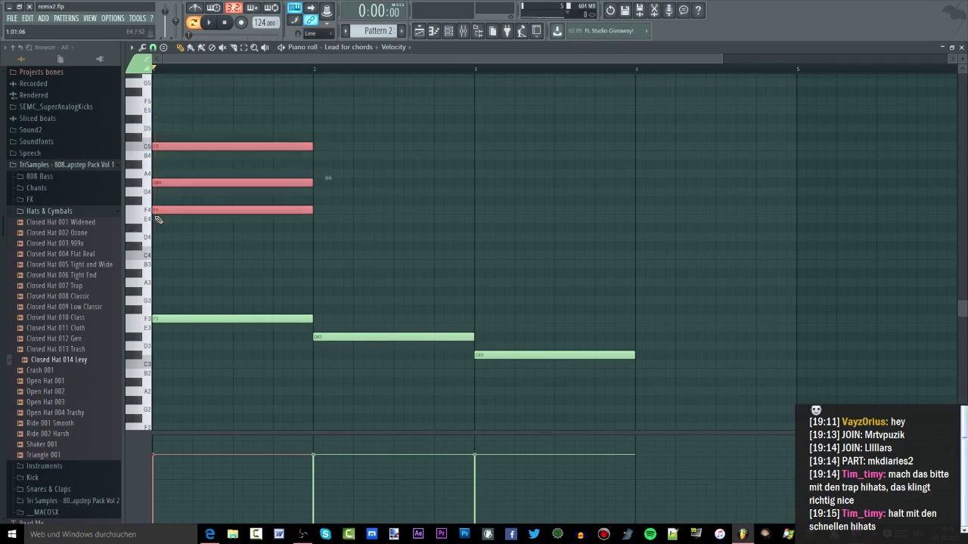
ctrl+click(165, 223)
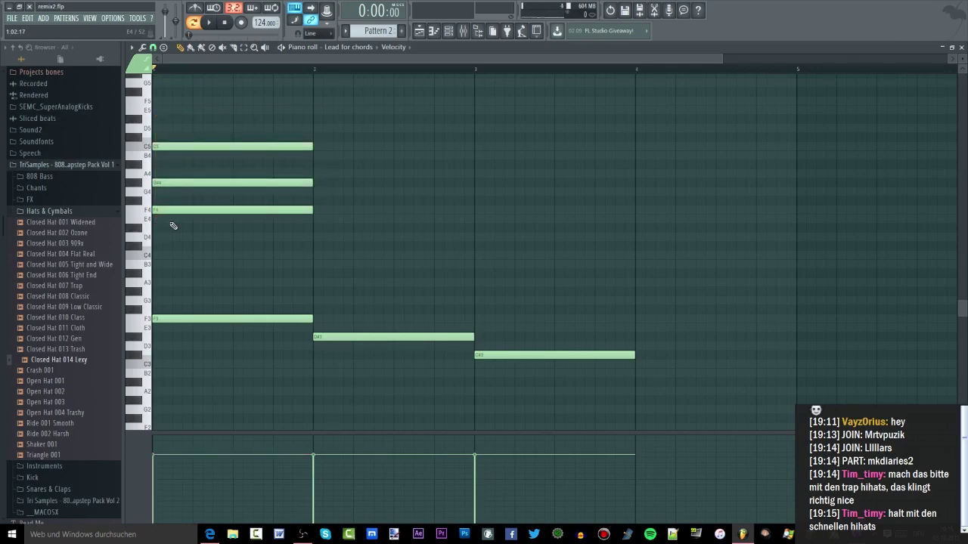
key(space)
drag(316, 134, 332, 223)
key(space)
click(317, 71)
key(space)
drag(335, 116, 340, 135)
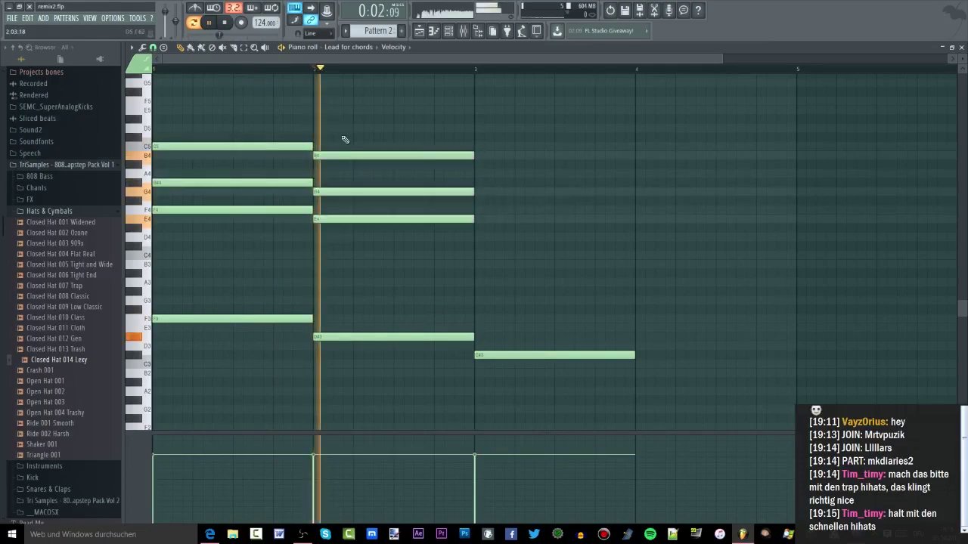
click(293, 70)
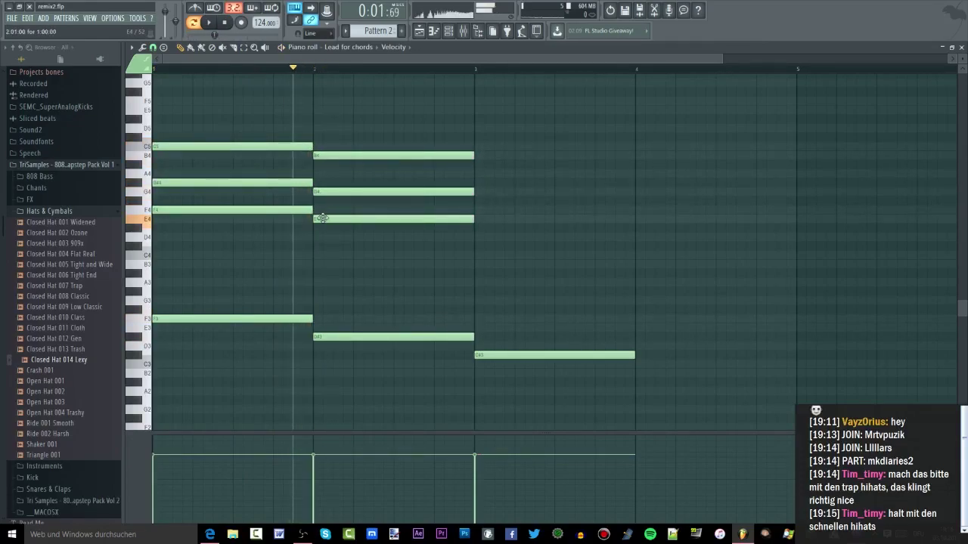
Retune the upper notes of the bar 2 chord to A#4, G4 and D#4, checking the changes by playback.
drag(323, 224, 323, 232)
drag(331, 194, 329, 202)
key(space)
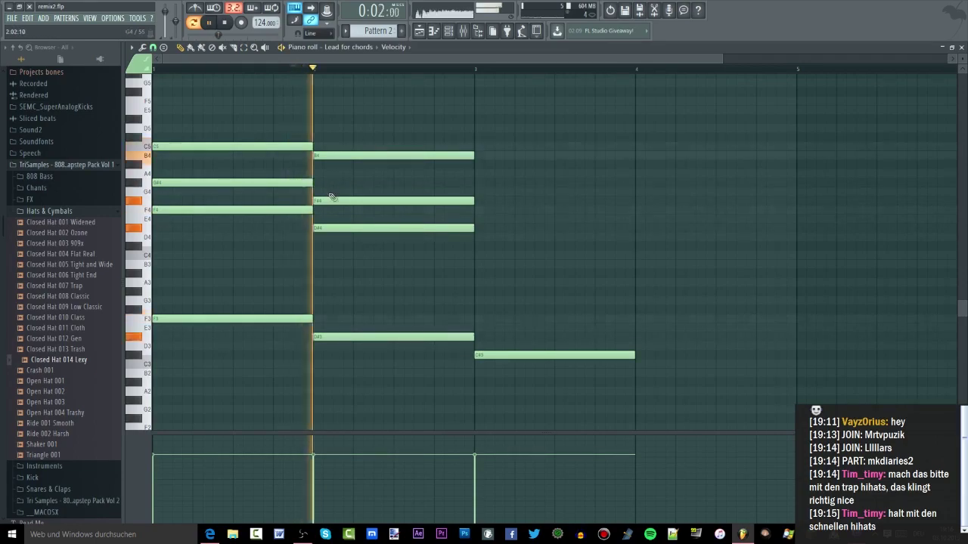
key(space)
drag(325, 156, 330, 174)
key(space)
key(space)
key(space)
drag(330, 200, 328, 190)
key(space)
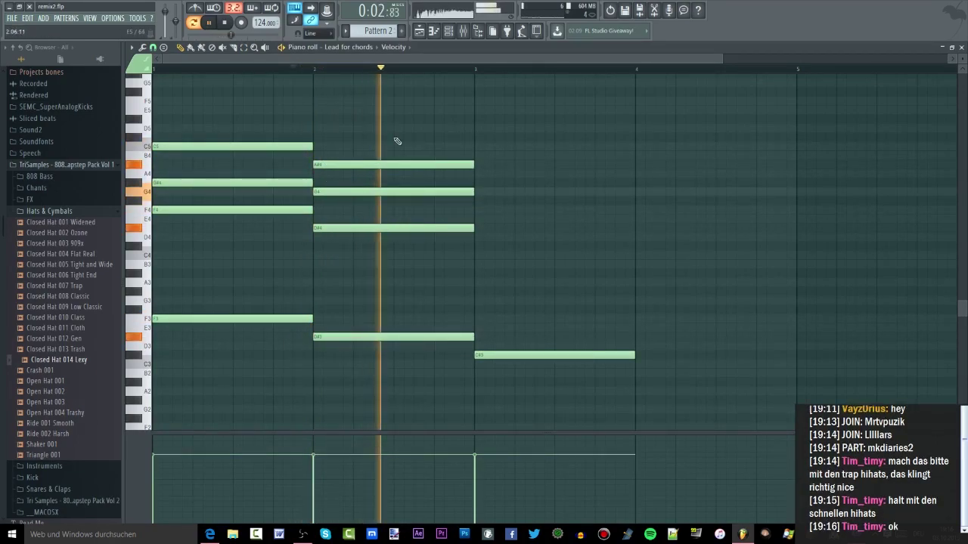
key(space)
Add G#4, F4 and C#4 at bar 3 and extend that chord with its C#3 bass note to one and a half bars.
click(495, 164)
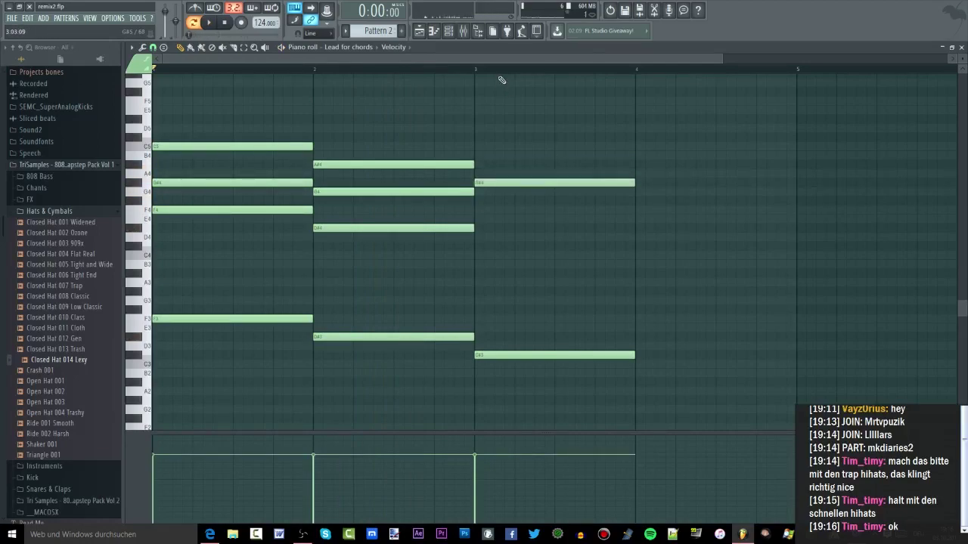
key(space)
click(484, 210)
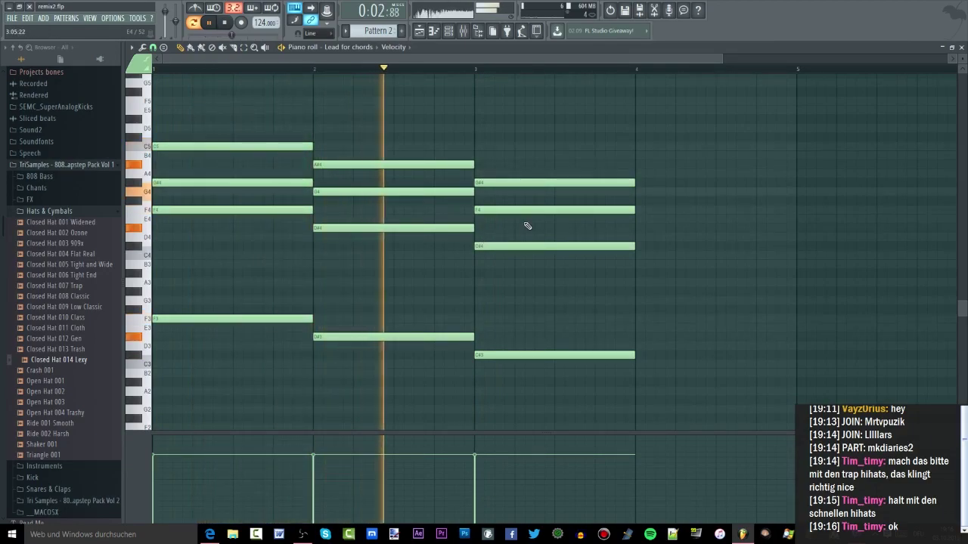
scroll(551, 181, down, 1)
drag(574, 143, 624, 356)
key(space)
Copy the bar 2 chord with its bass note to 4.09 and shorten the copy to a quarter bar.
ctrl+click(445, 157)
drag(386, 135, 378, 381)
drag(328, 339, 678, 342)
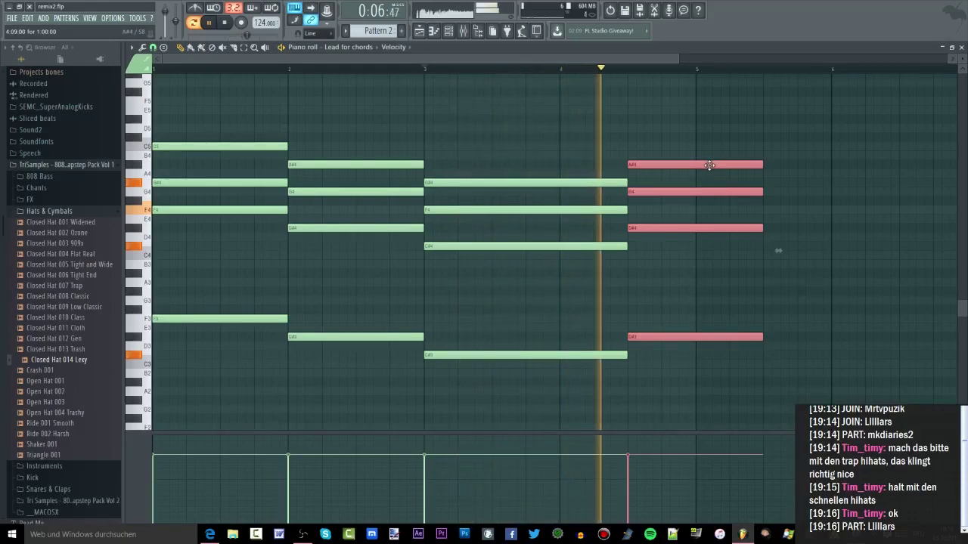
drag(761, 165, 669, 164)
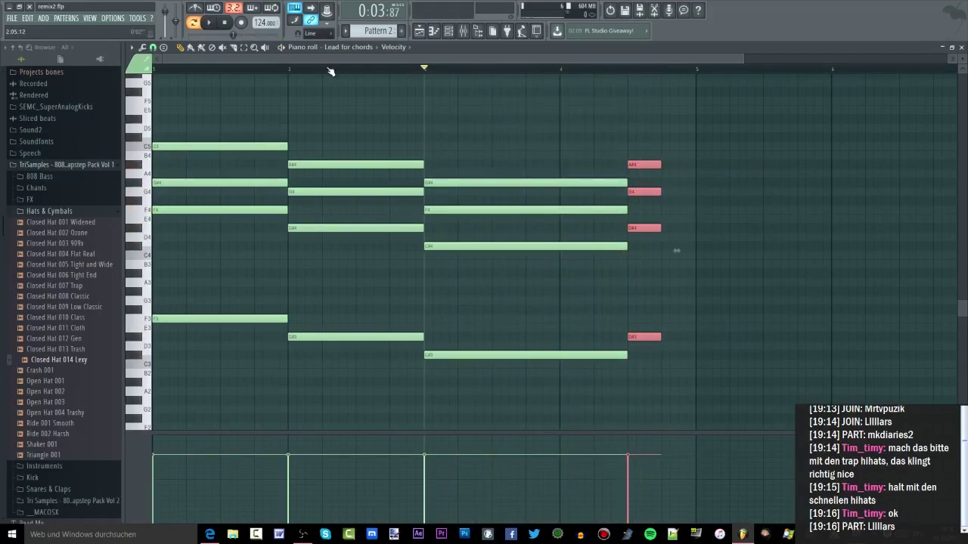
Replace the C5 in the bar 1 chord with a one-bar F5 as its top note.
scroll(204, 164, up, 3)
ctrl+click(177, 249)
key(space)
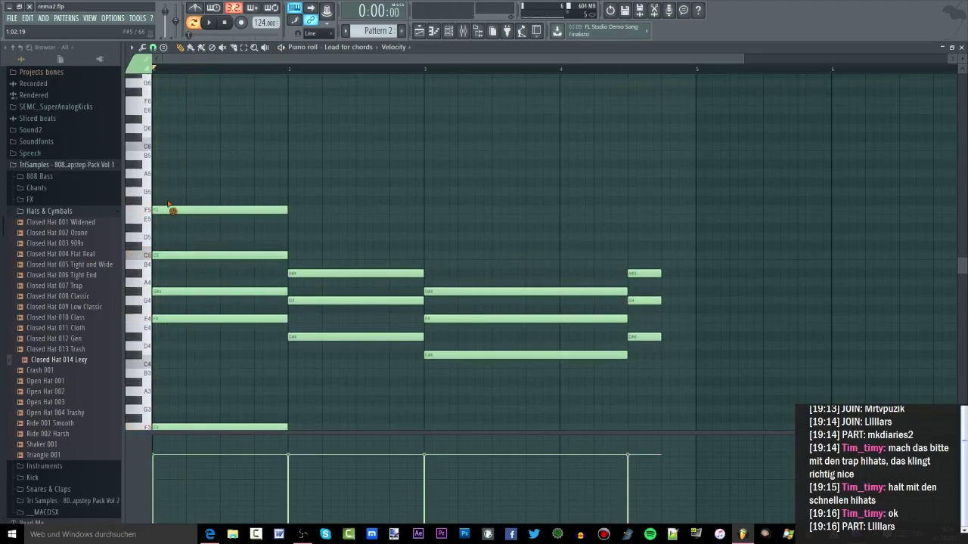
click(174, 257)
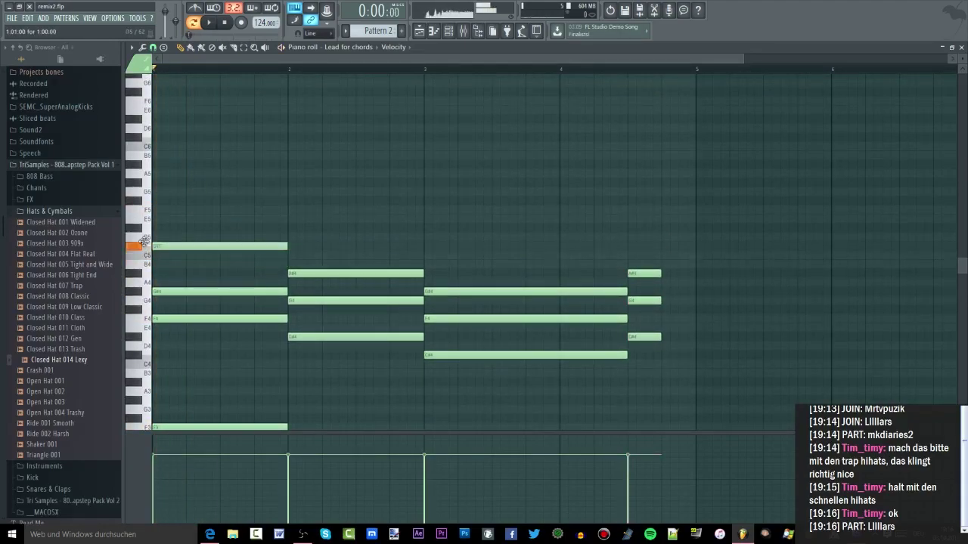
Add one-bar top notes D#5 at bar 2, F5 at bar 3 and G#5 at bar 4 above the chords, and play the pattern.
drag(143, 219, 428, 209)
key(space)
key(space)
key(space)
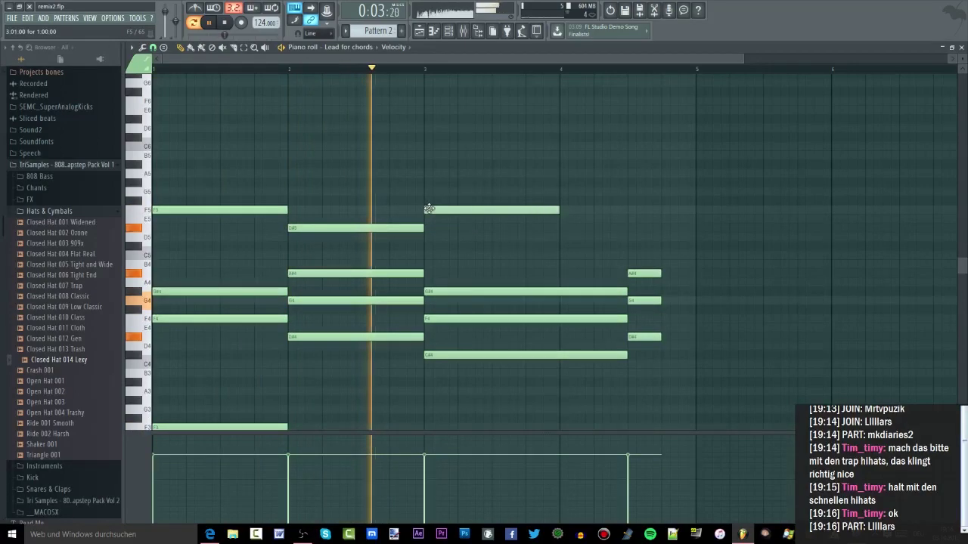
click(562, 191)
key(space)
scroll(661, 273, down, 2)
key(space)
scroll(661, 246, up, 3)
key(space)
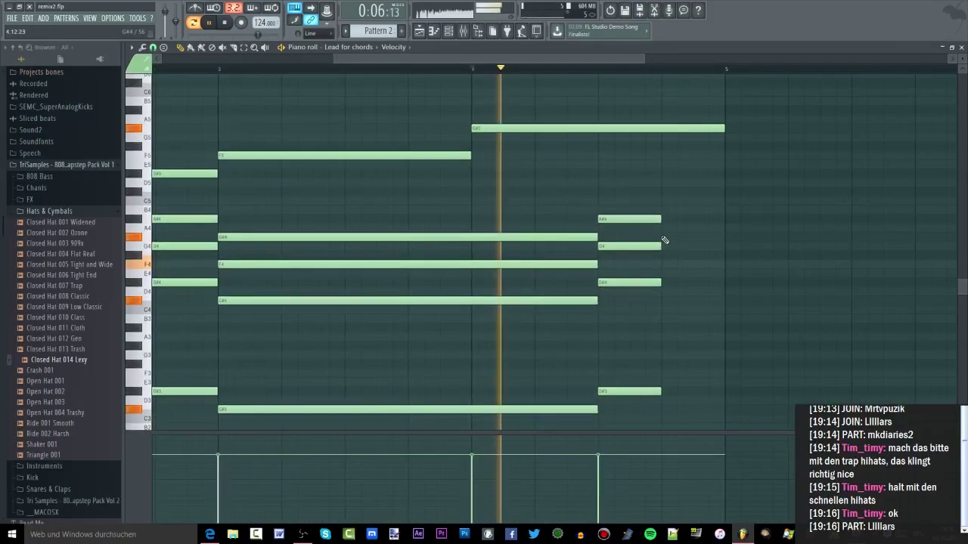
Lengthen the four chord notes at 4.09 to end at bar 5 and play the pattern back.
ctrl+scroll(639, 401, down, 3)
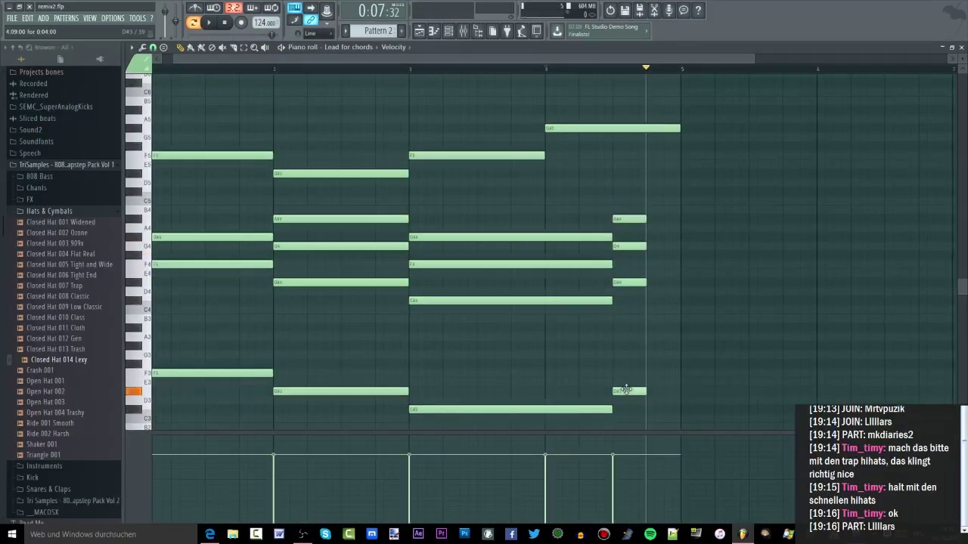
key(space)
ctrl+drag(640, 202, 683, 388)
key(space)
key(space)
ctrl+click(697, 250)
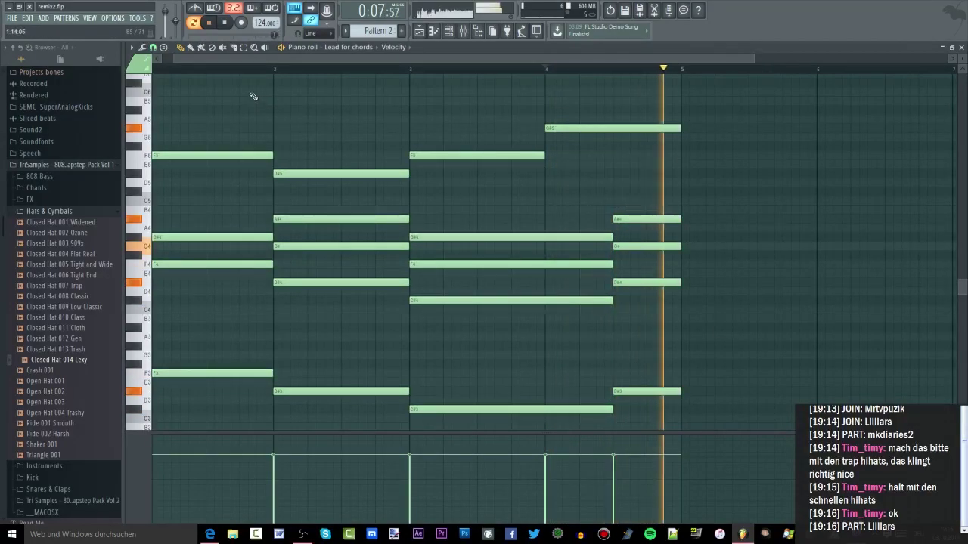
scroll(196, 180, up, 3)
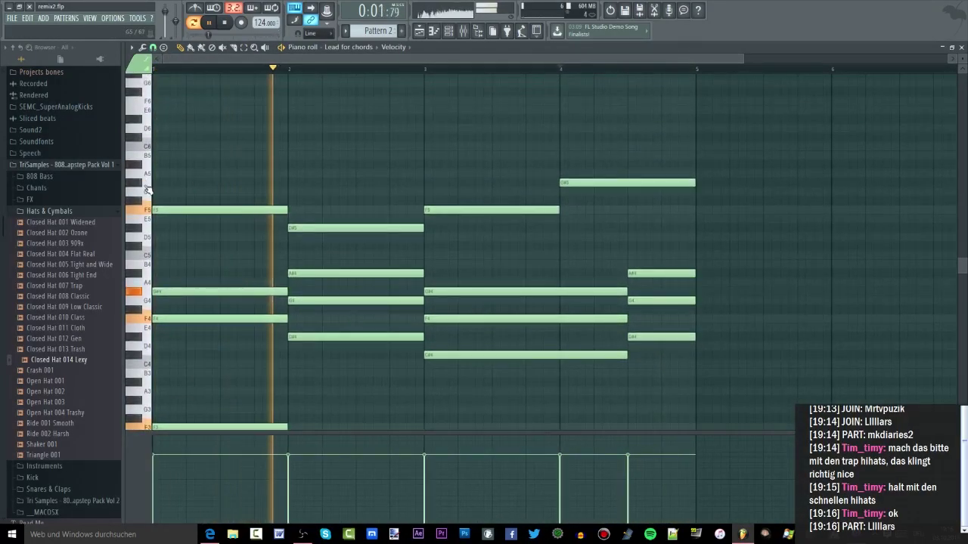
Try a one-bar C#5 note in the bar 1 chord.
key(space)
drag(165, 238, 134, 250)
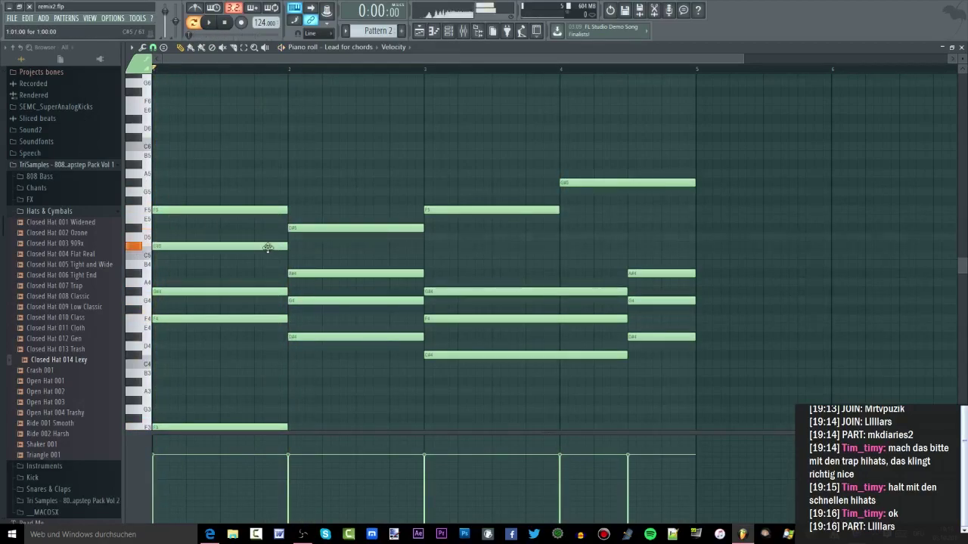
drag(268, 248, 251, 169)
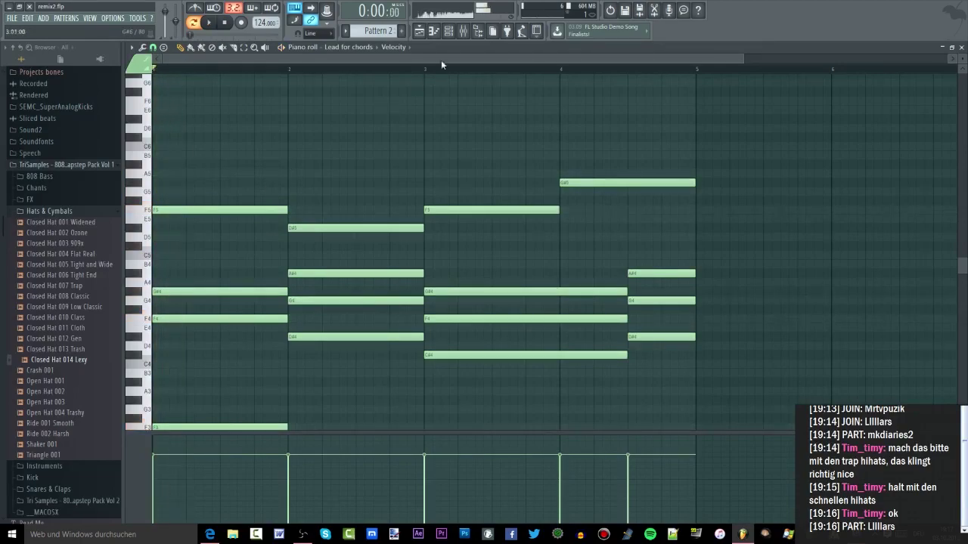
Check the effect slots on mixer Insert 2.
click(463, 30)
click(419, 30)
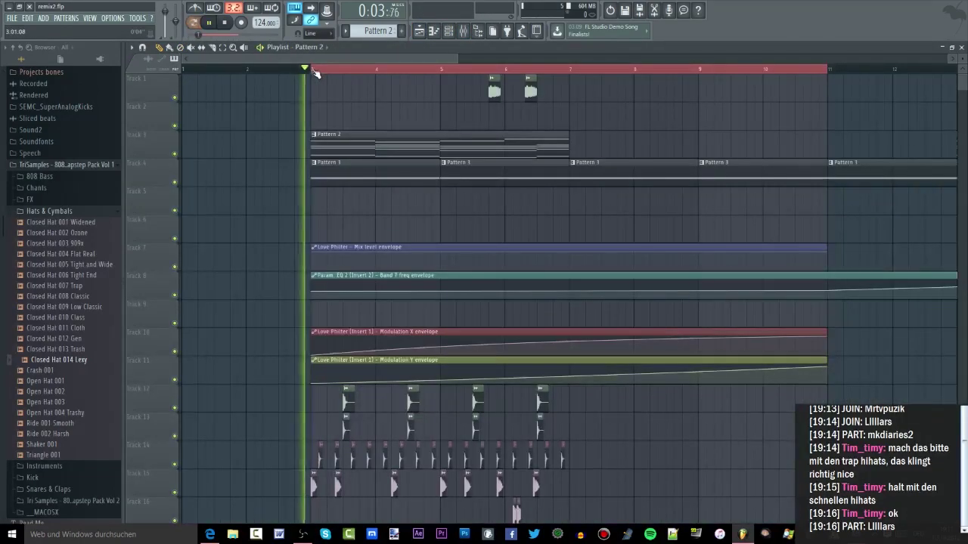
click(468, 34)
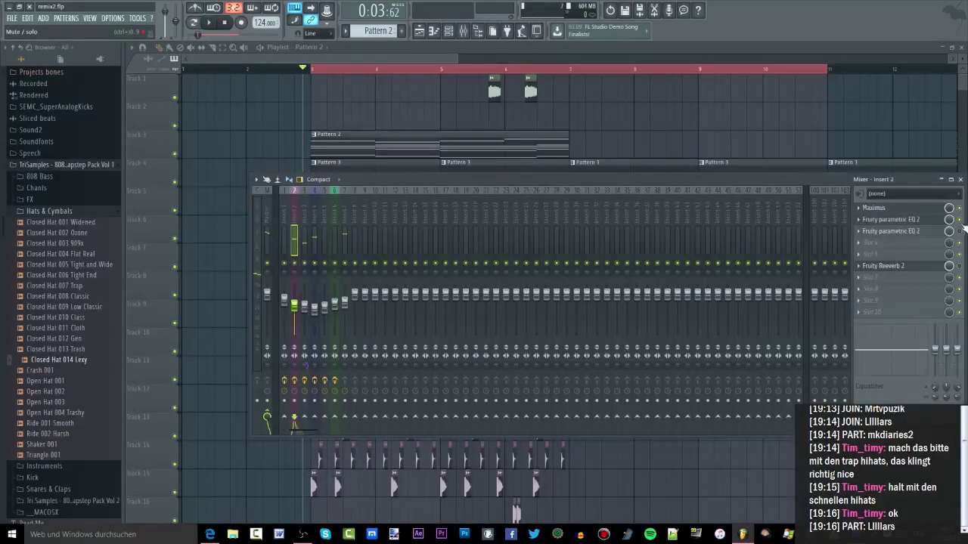
click(832, 173)
click(464, 31)
Place a second Pattern 2 clip at bar 7 on Track 3 and play the arrangement from bar 3.
key(F9)
scroll(482, 322, down, 1)
scroll(430, 211, down, 2)
scroll(431, 211, up, 2)
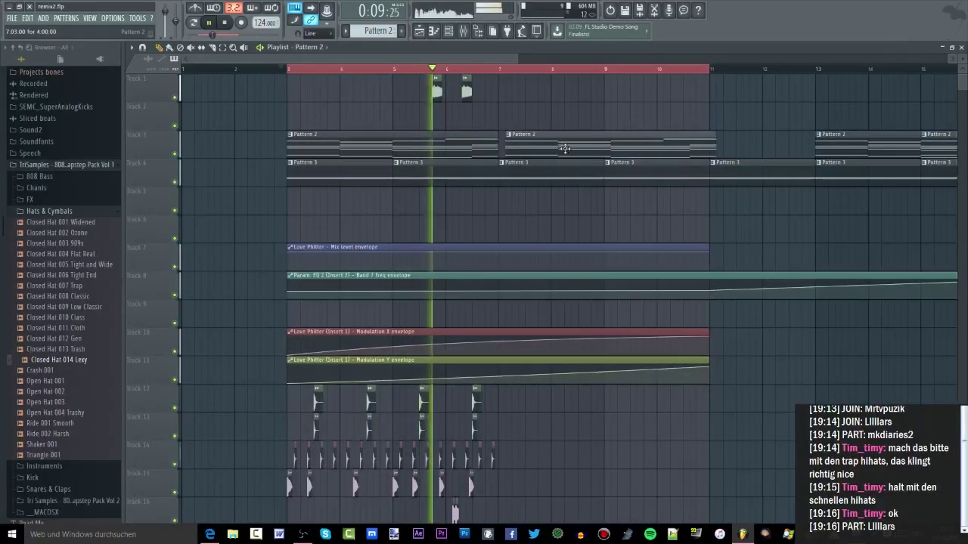
click(289, 70)
scroll(277, 306, down, 4)
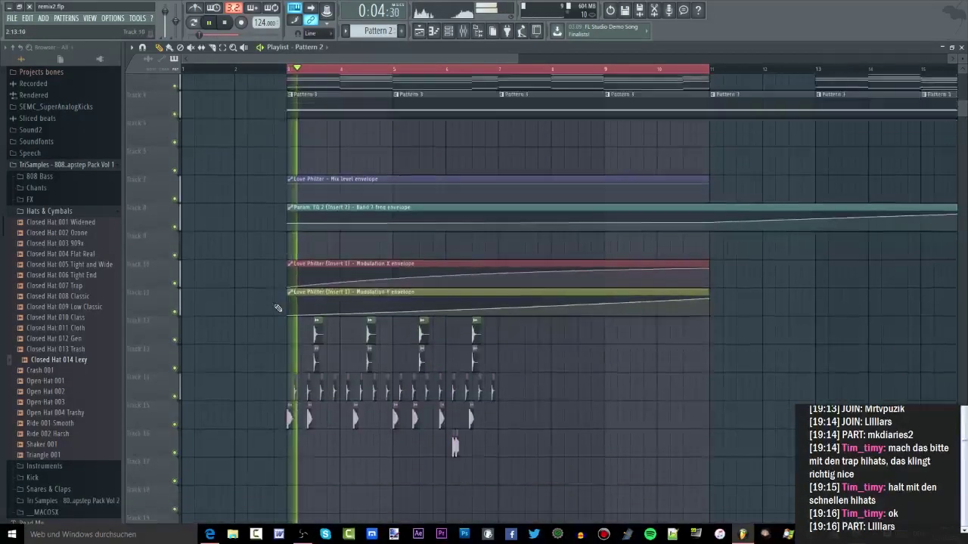
scroll(277, 306, up, 2)
key(space)
Copy the first Closed Hat 014 Lexy clip in bar 3 on Track 14 twice, about half a step apart, as a fast three-hit roll.
drag(744, 346, 320, 340)
scroll(295, 301, up, 4)
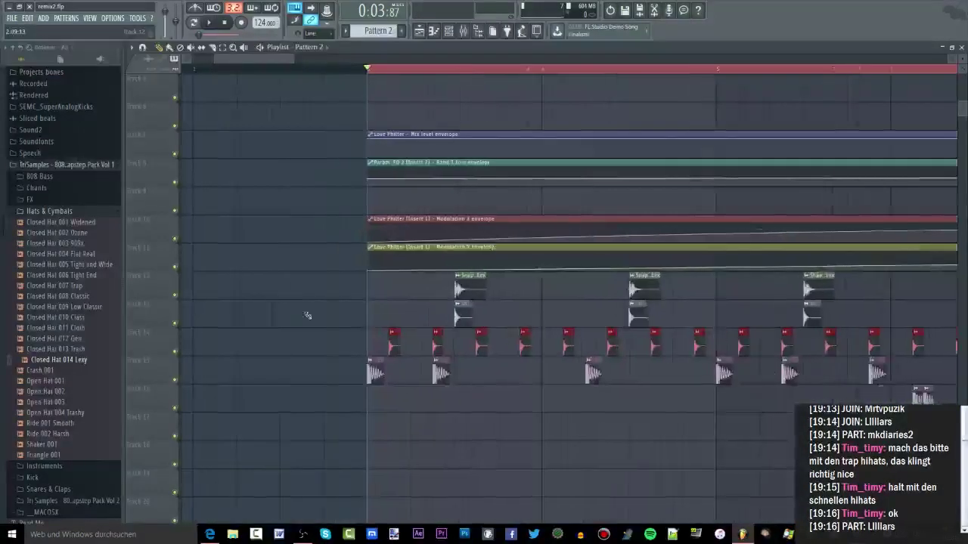
scroll(437, 303, up, 4)
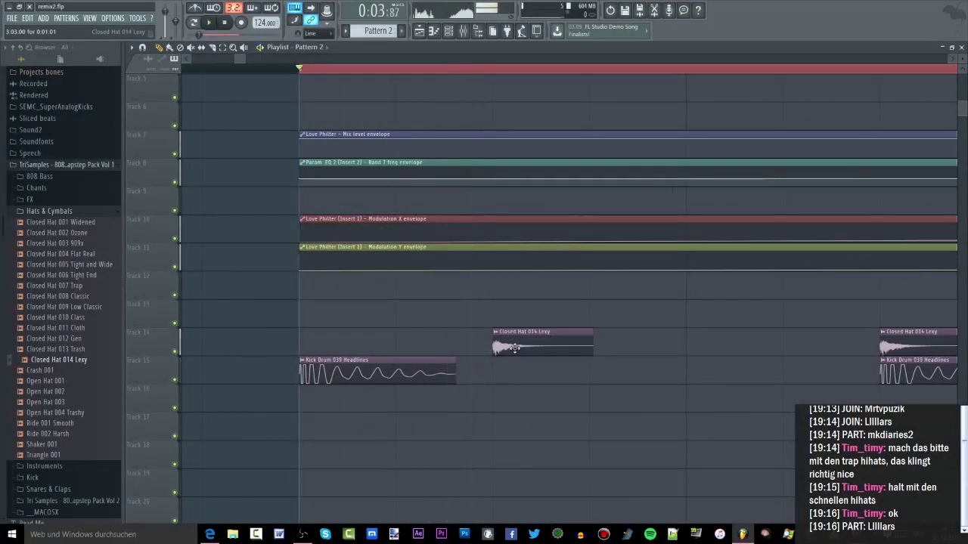
mouse_move(508, 346)
mouse_down()
mouse_move(609, 346)
mouse_move(570, 342)
mouse_up()
key(space)
key(space)
key(space)
key(space)
key(space)
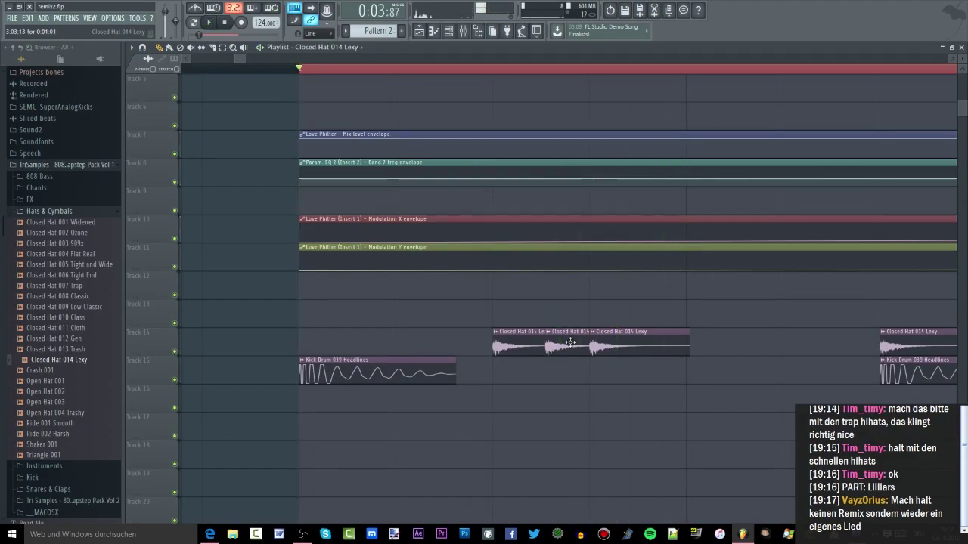
Look over the playlist arrangement around the automation clips and the drum tracks.
scroll(565, 345, down, 5)
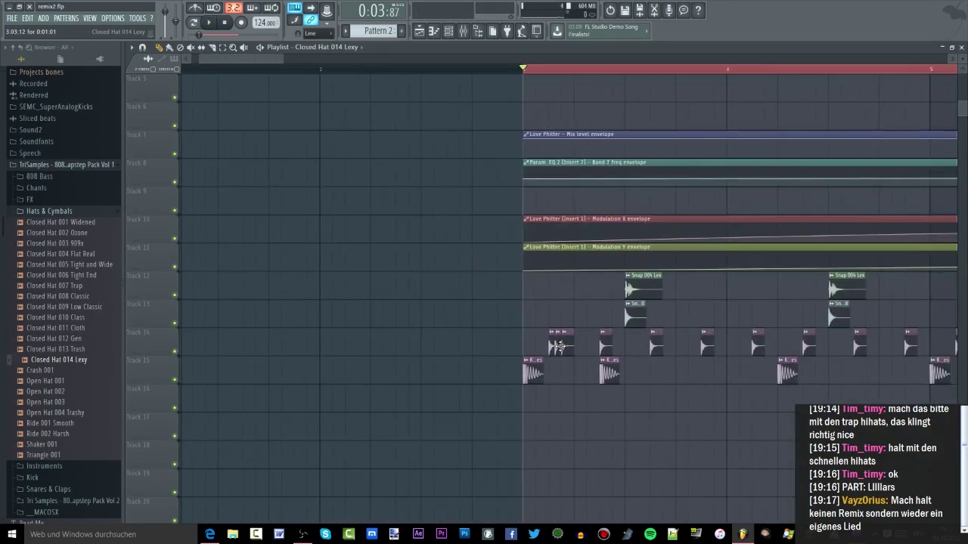
scroll(558, 346, down, 5)
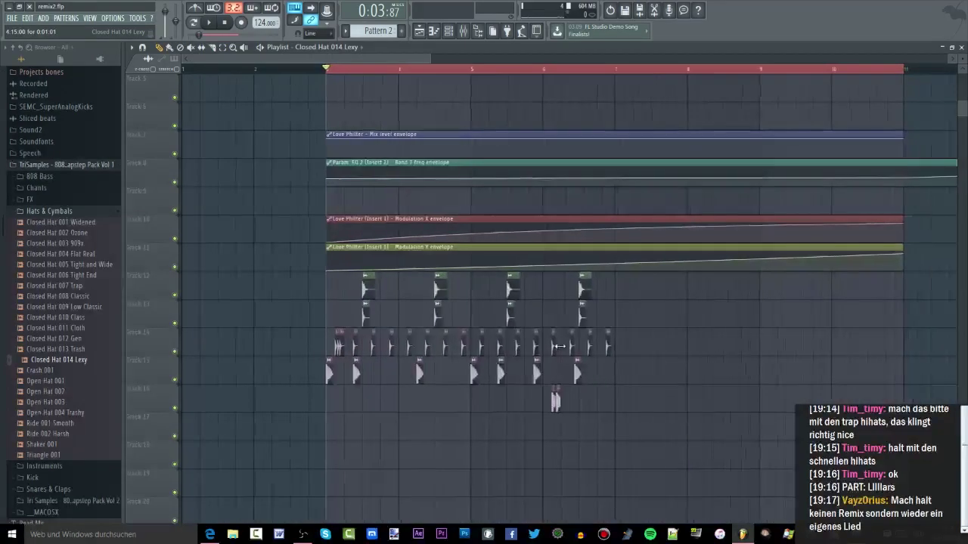
scroll(558, 346, down, 2)
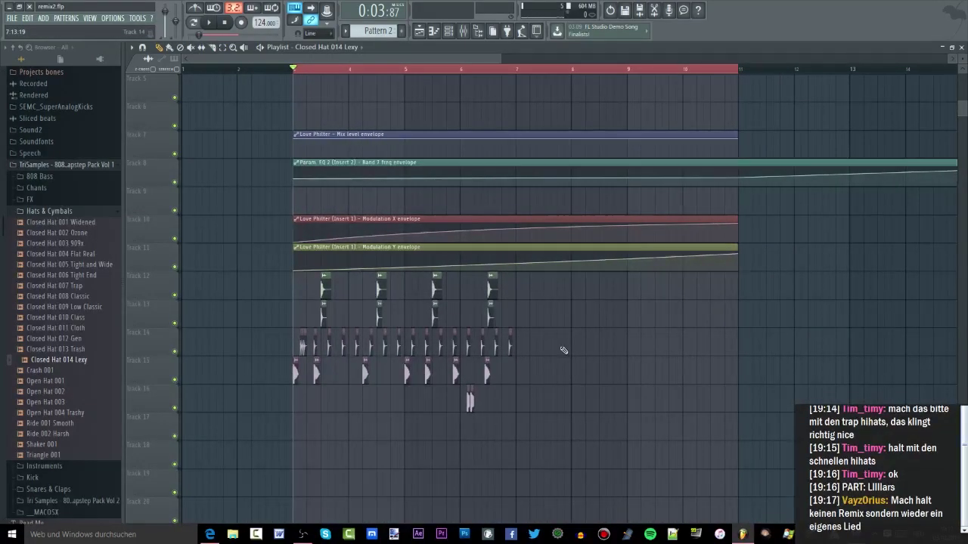
scroll(416, 380, up, 4)
scroll(236, 369, down, 4)
scroll(248, 367, up, 4)
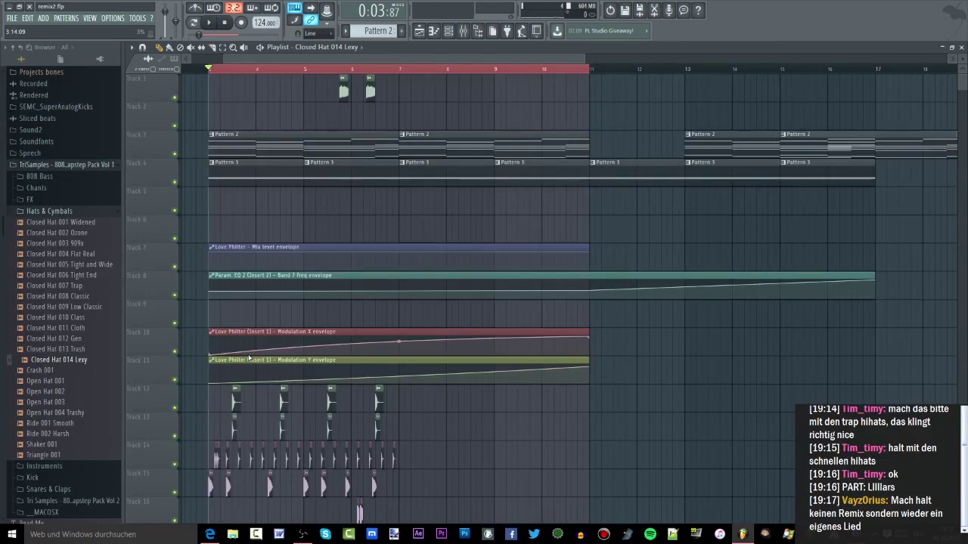
scroll(216, 318, up, 5)
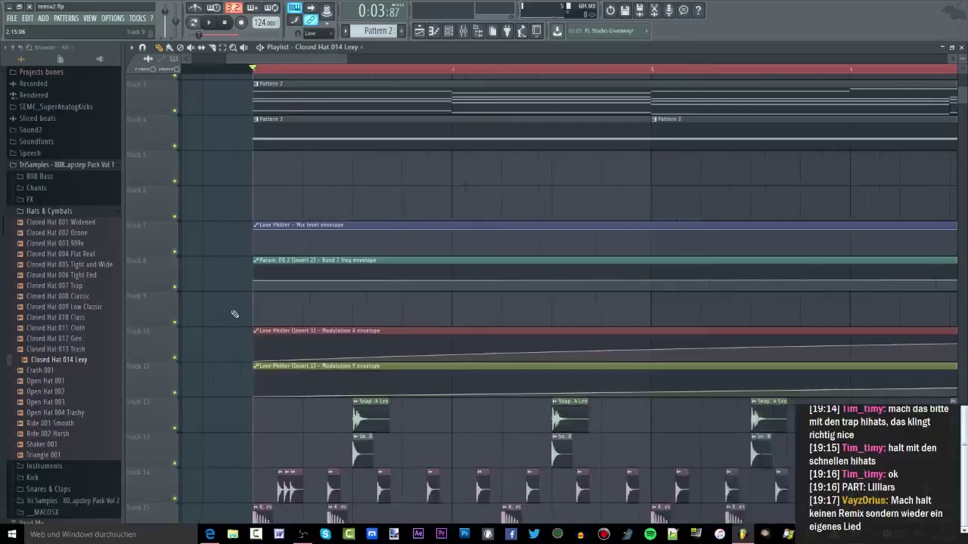
scroll(225, 302, down, 5)
scroll(199, 298, up, 4)
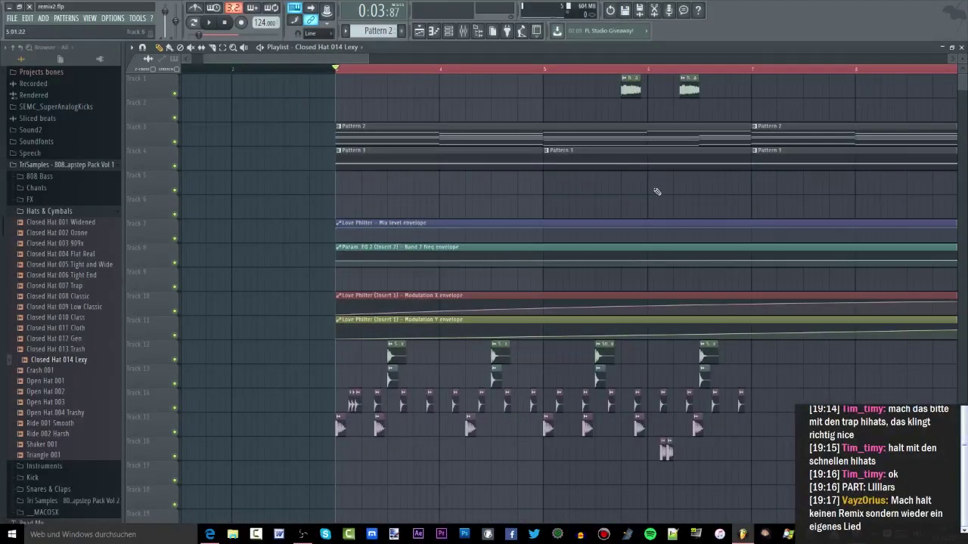
scroll(415, 213, down, 2)
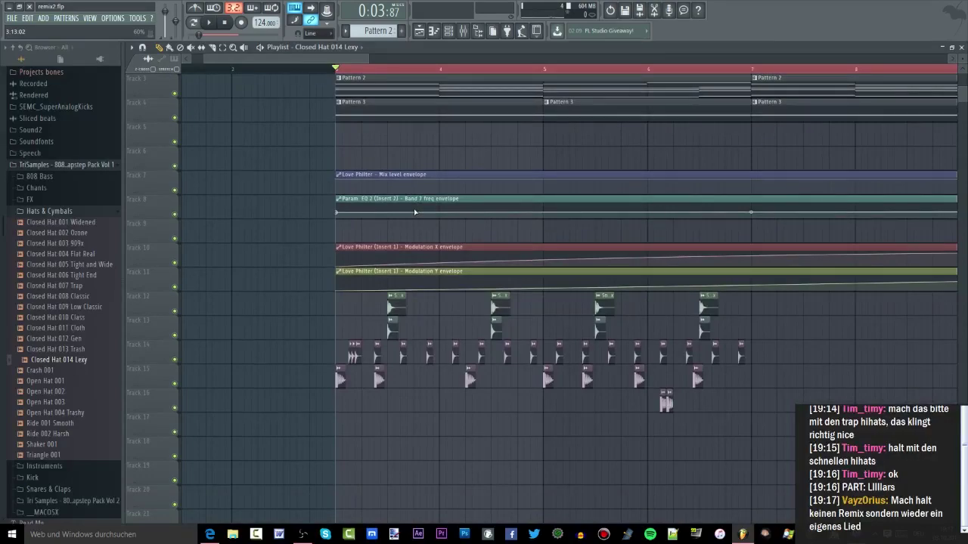
scroll(371, 205, up, 2)
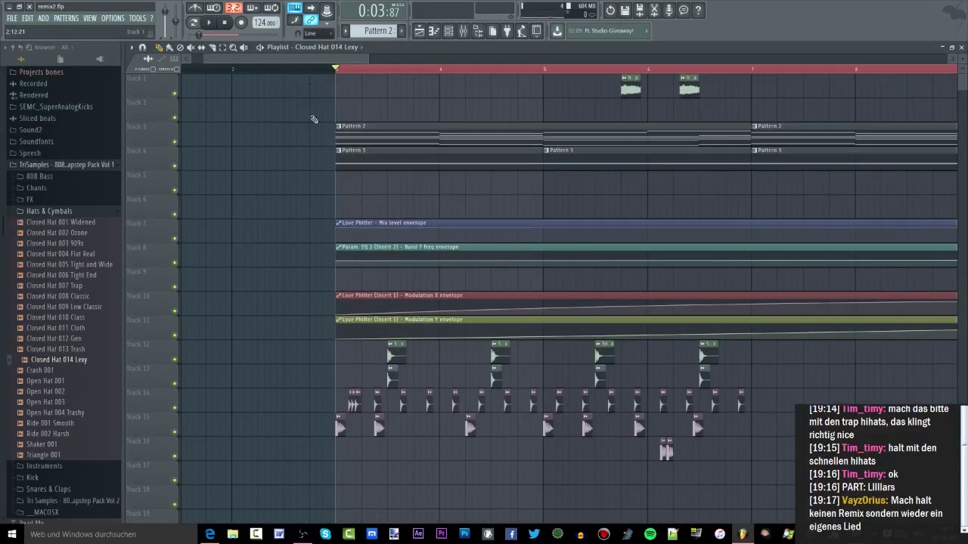
Delete both short haleluia vocal clips from Track 1 and play the arrangement.
drag(336, 58, 363, 59)
scroll(401, 139, down, 4)
scroll(399, 139, down, 1)
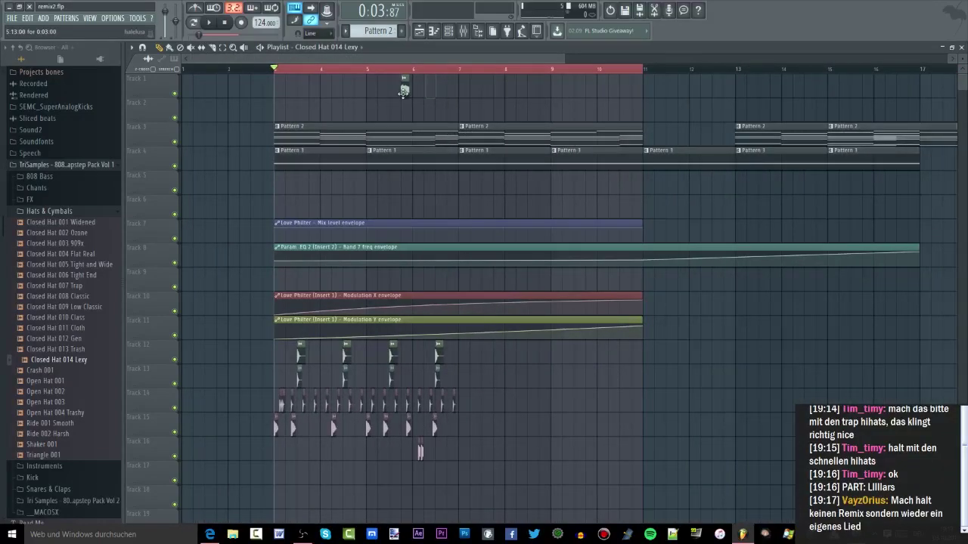
drag(270, 88, 295, 92)
key(space)
drag(398, 90, 469, 90)
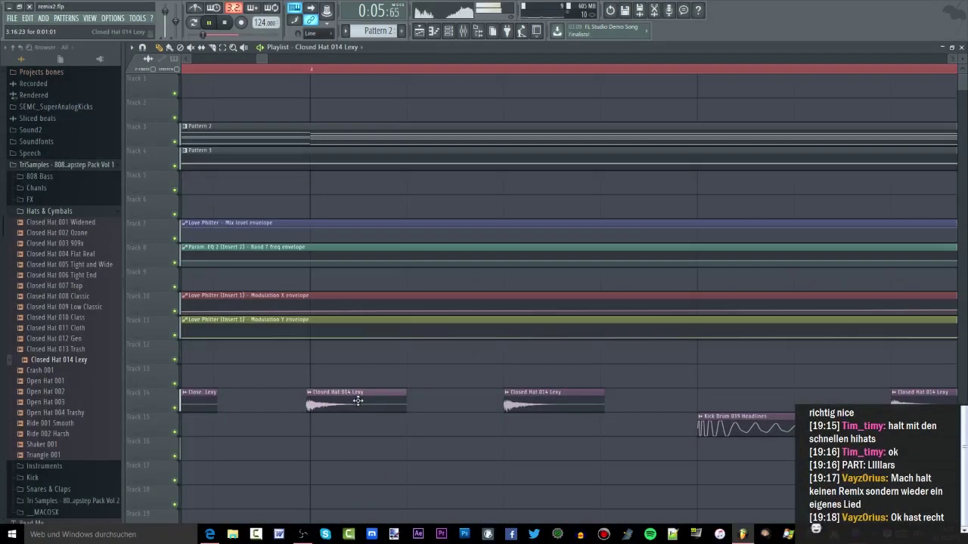
Vary the hi-hats in bars 3 and 4 with extra Closed Hat 014 Lexy hits on Track 14 and two Closed Hat #2 clips on Track 16.
drag(359, 400, 360, 401)
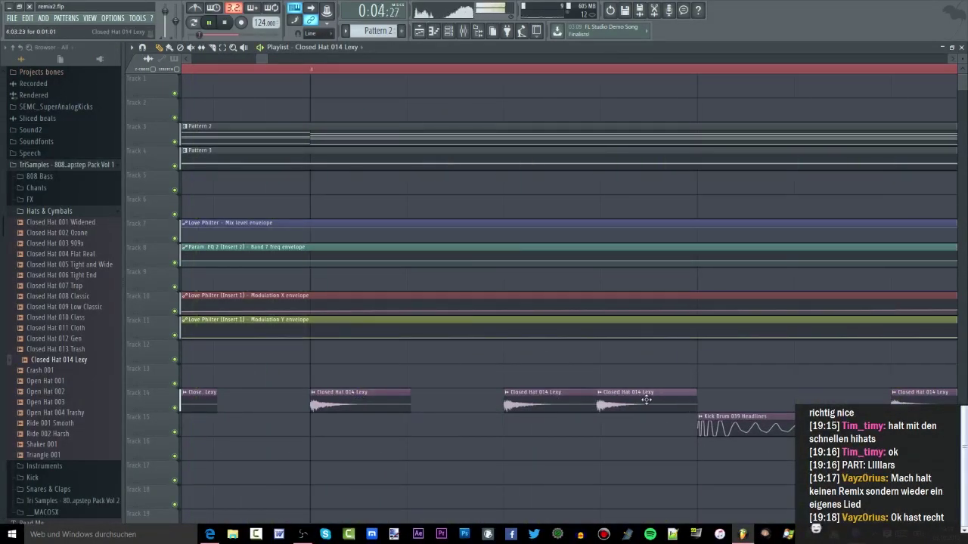
key(space)
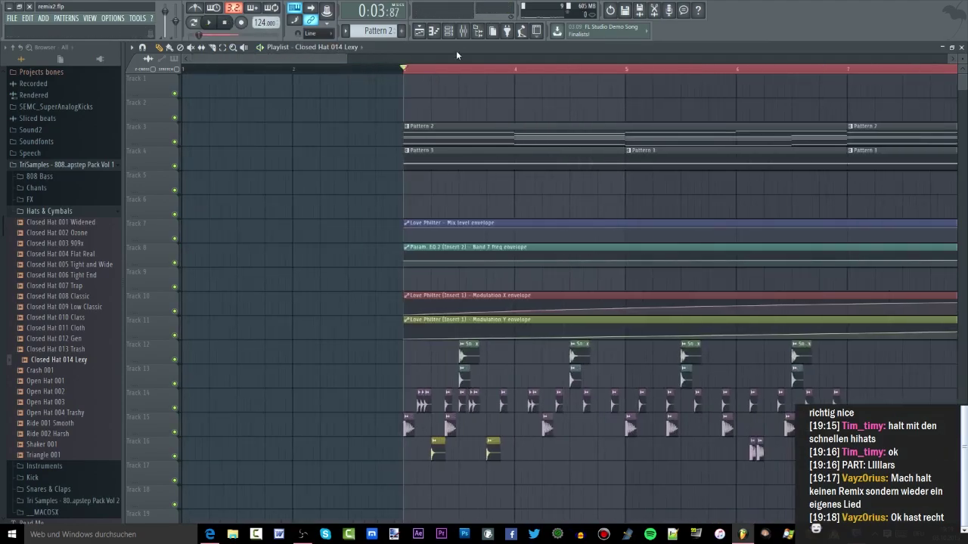
Play the beat from bar 3 while checking the main swing in the channel rack and the hi-hat clips.
click(462, 30)
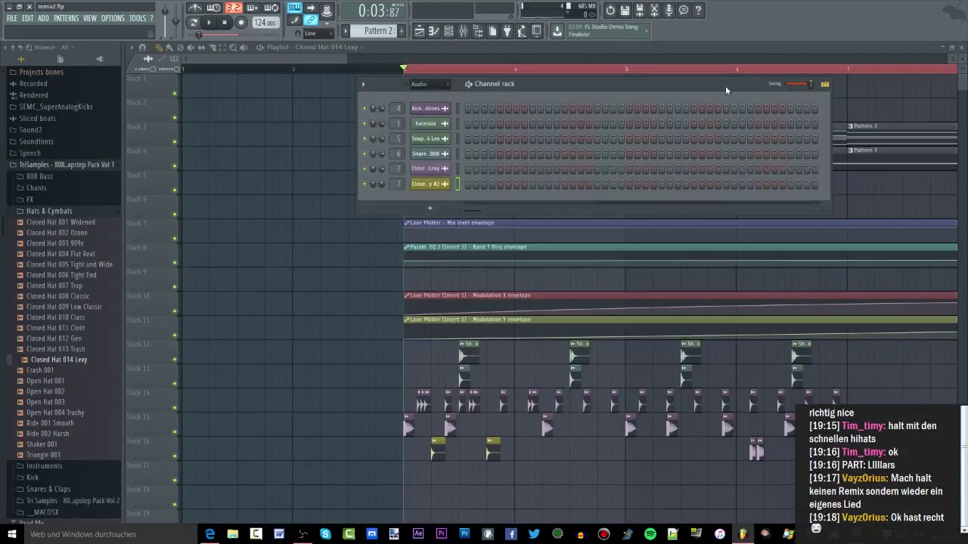
drag(725, 89, 747, 88)
key(space)
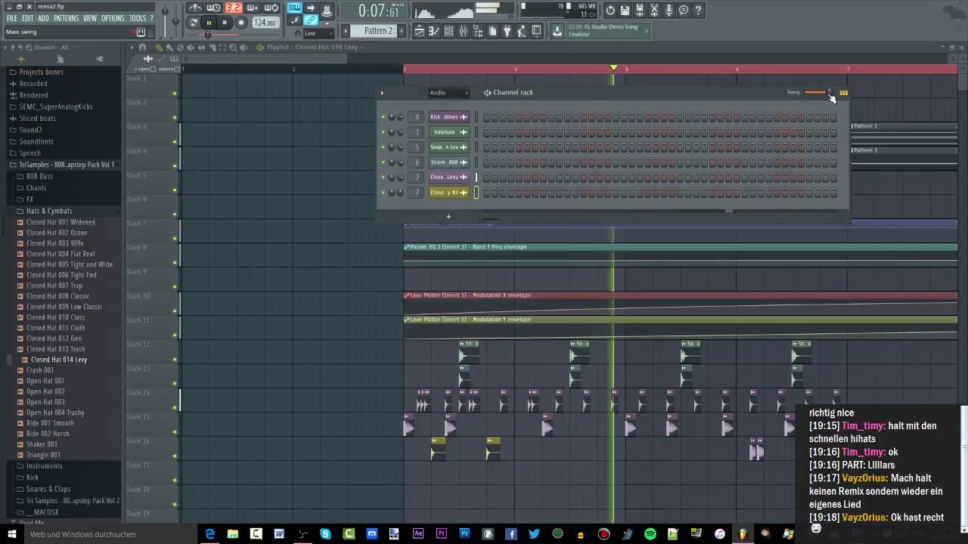
click(649, 392)
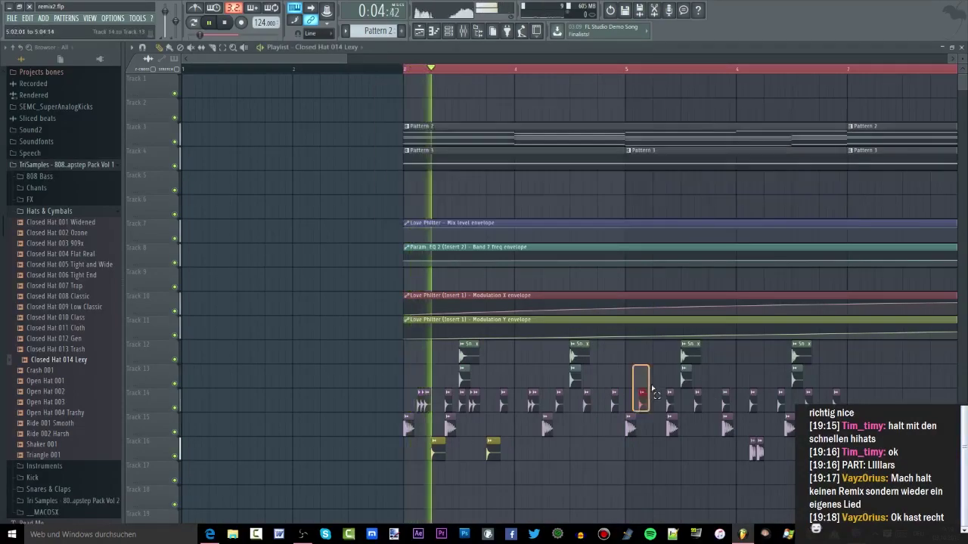
scroll(571, 383, up, 6)
ctrl+scroll(564, 370, down, 5)
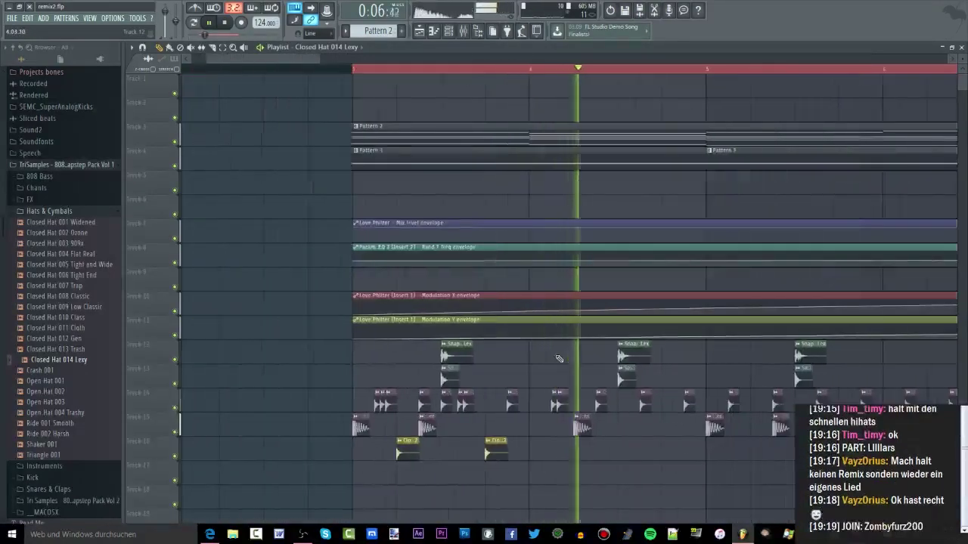
Stop playback and turn the channel rack's main swing all the way down.
key(space)
click(449, 30)
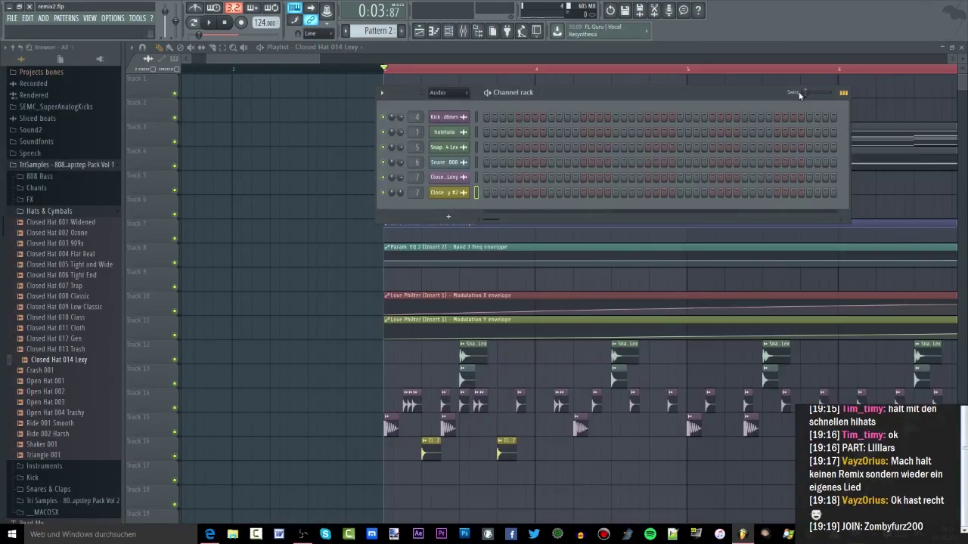
click(301, 51)
click(235, 69)
drag(258, 61, 278, 73)
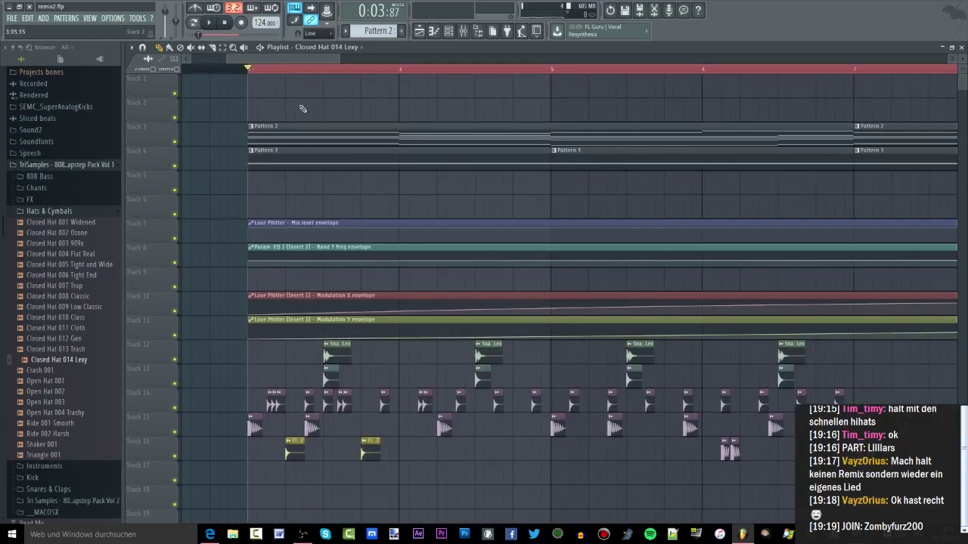
click(457, 33)
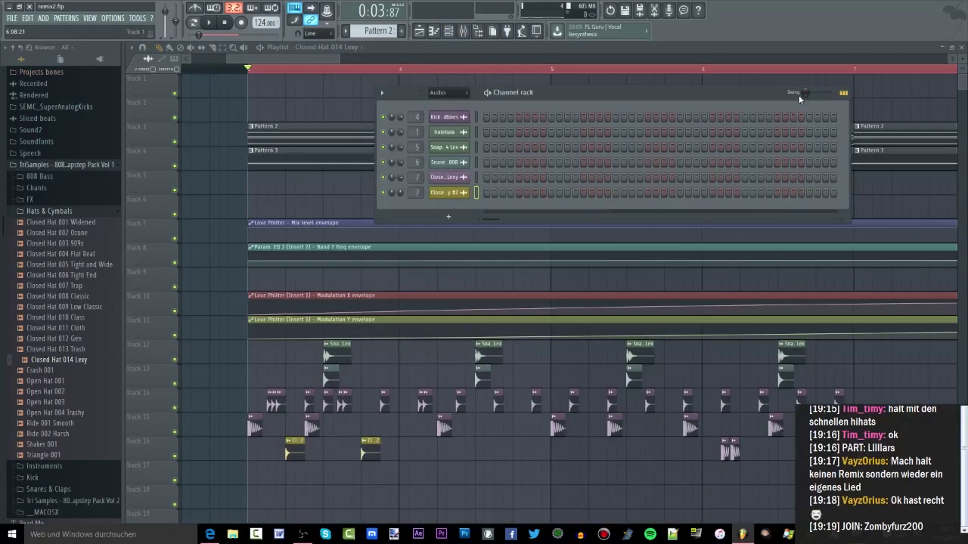